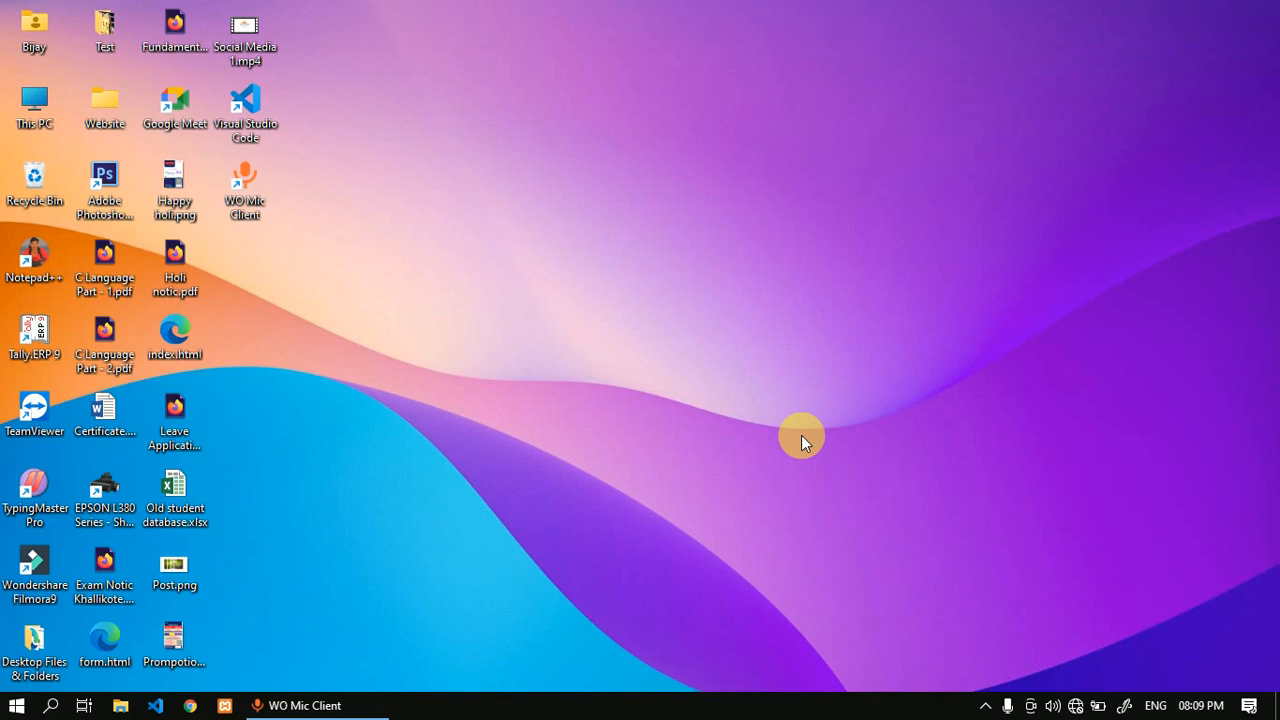
Open Happy holi.png from the desktop, examine the greeting and the rest of the poster up close, and close the image.
{"action": "double_click", "coordinate": [188, 188]}
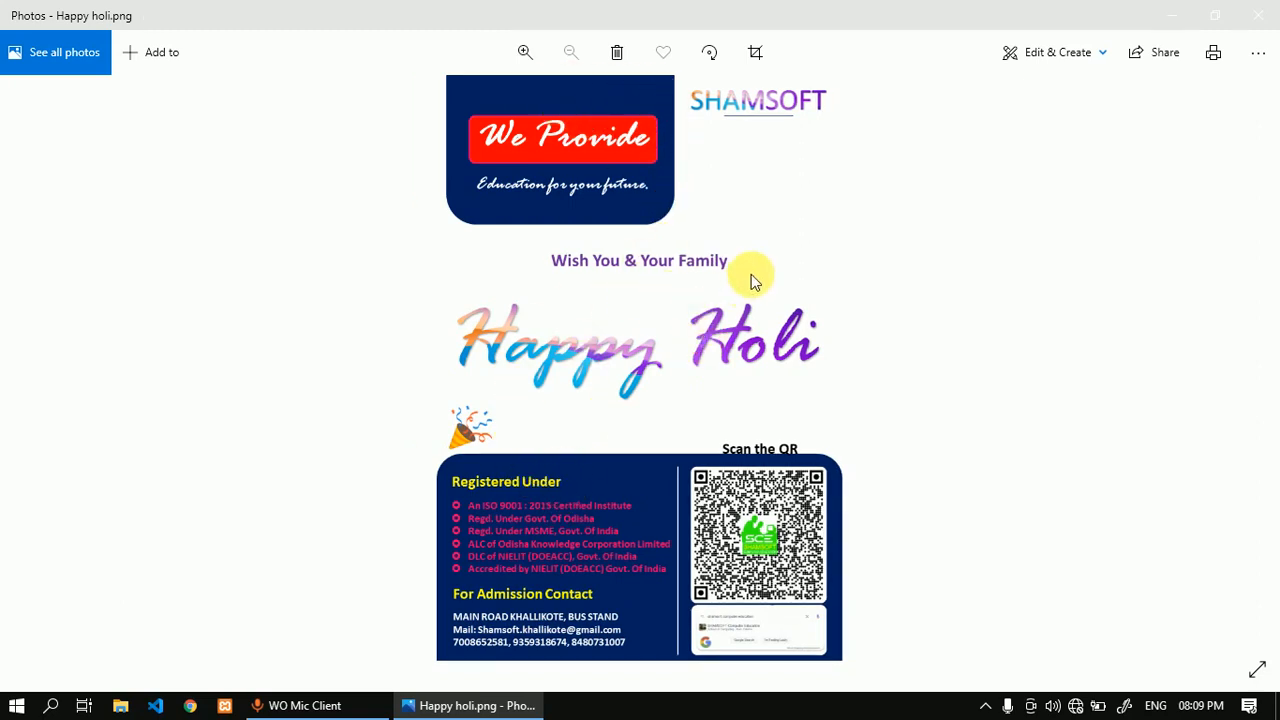
{"action": "scroll", "coordinate": [613, 270], "scroll_direction": "up", "scroll_amount": 1}
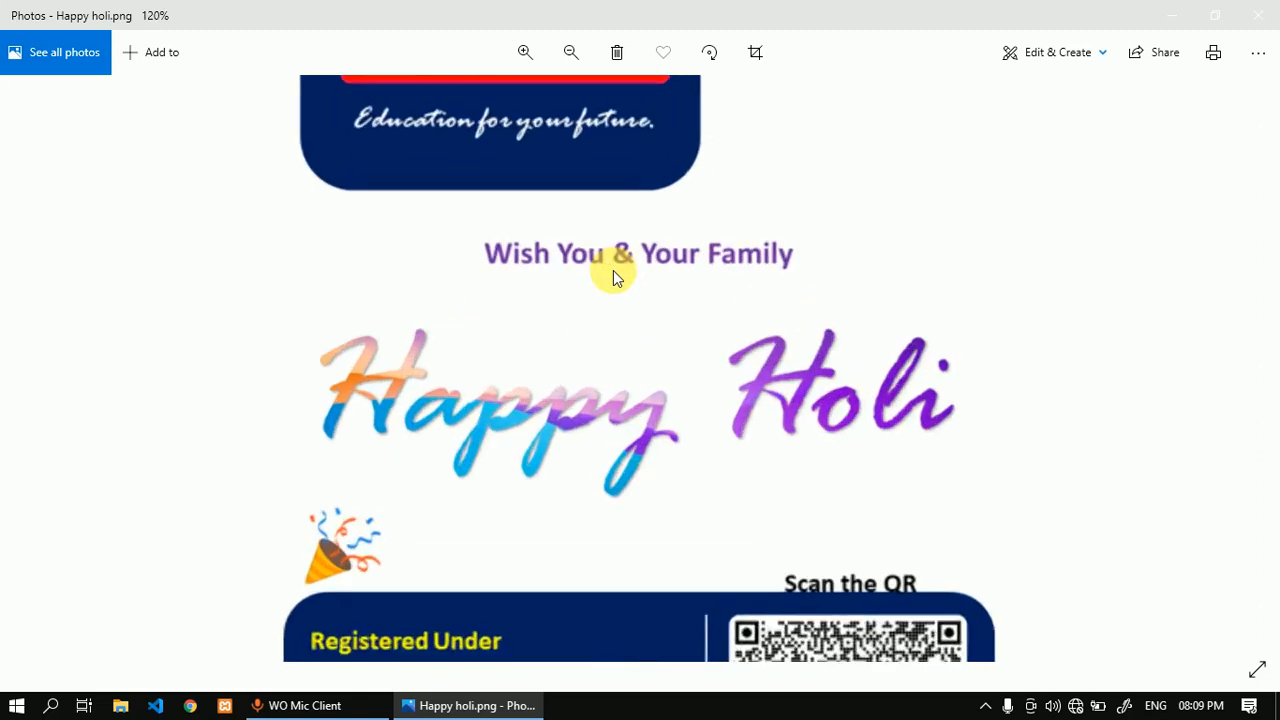
{"action": "left_click_drag", "start_coordinate": [691, 223], "coordinate": [666, 480]}
{"action": "scroll", "coordinate": [666, 512], "scroll_direction": "down", "scroll_amount": 1}
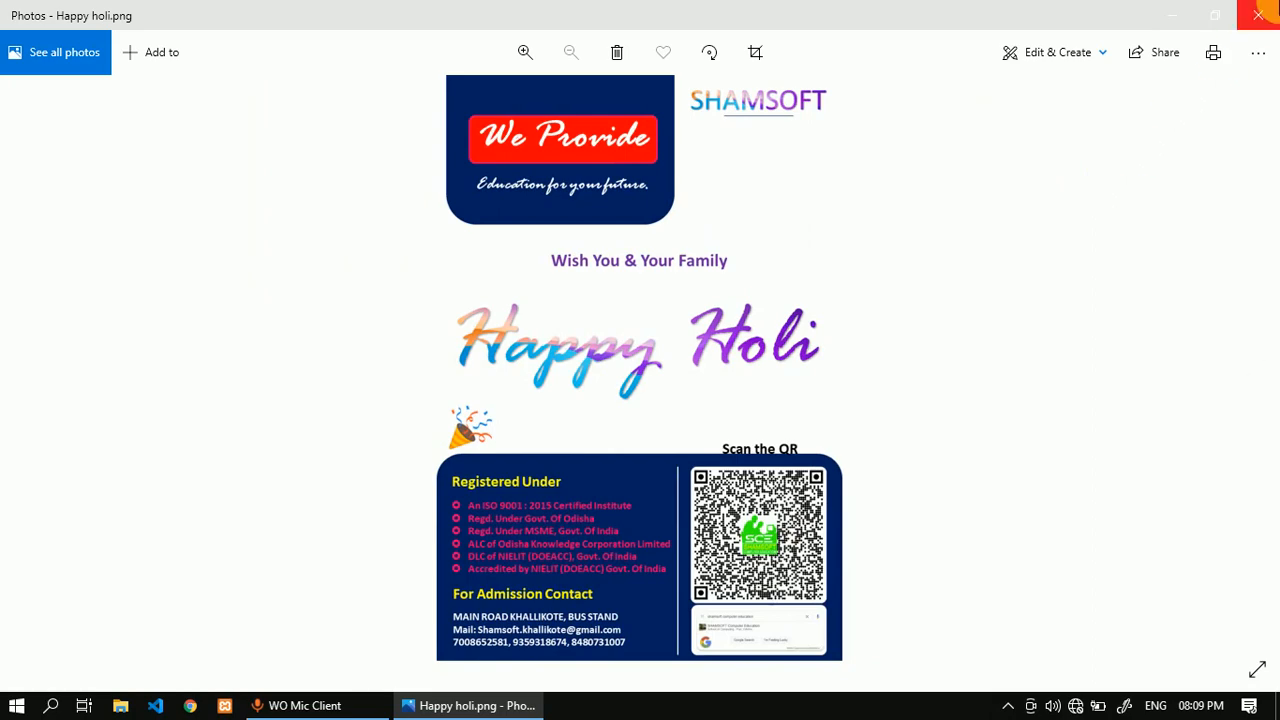
{"action": "left_click", "coordinate": [1258, 14]}
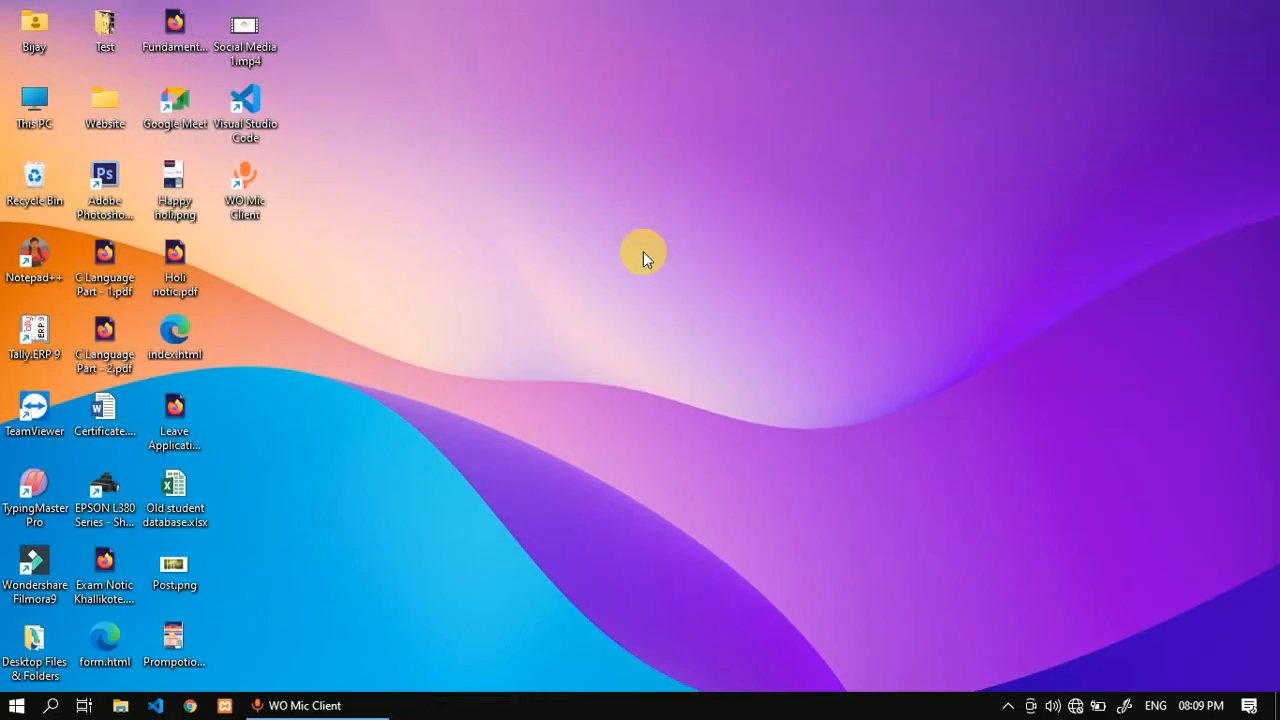
Launch Adobe Photoshop CS6 from the desktop and make the Move tool active.
{"action": "left_click", "coordinate": [128, 177]}
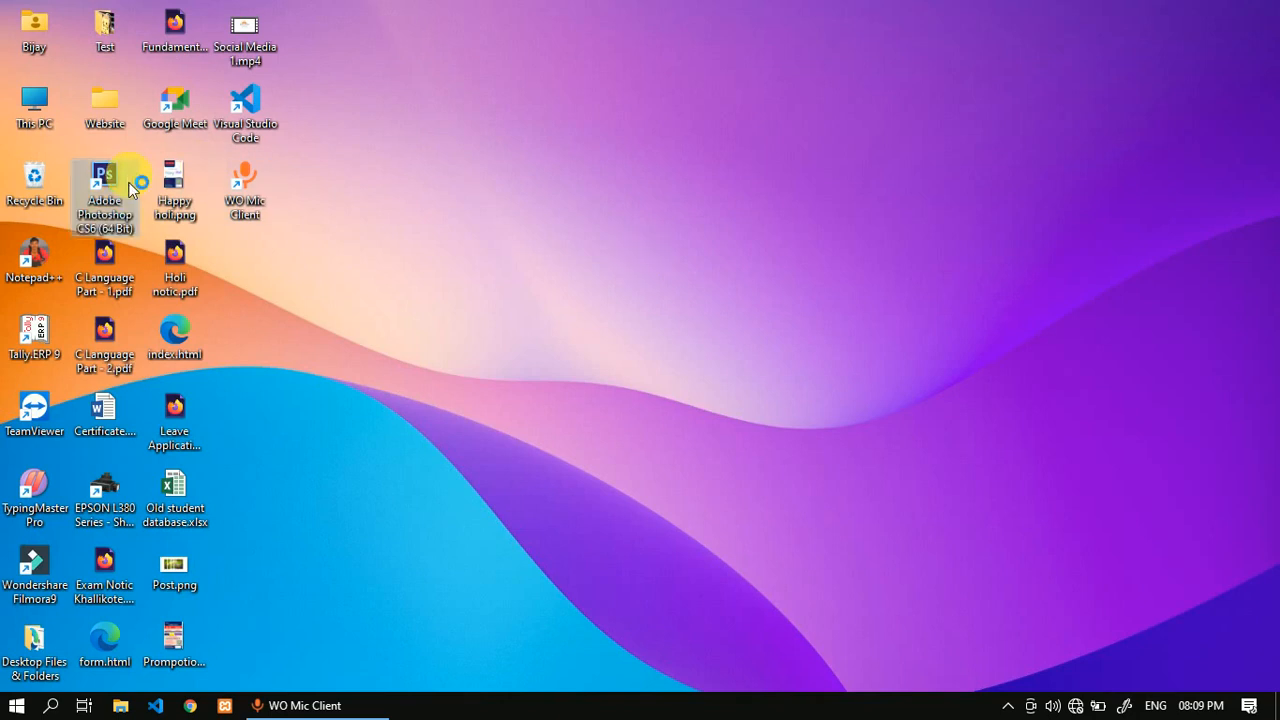
{"action": "double_click", "coordinate": [130, 178]}
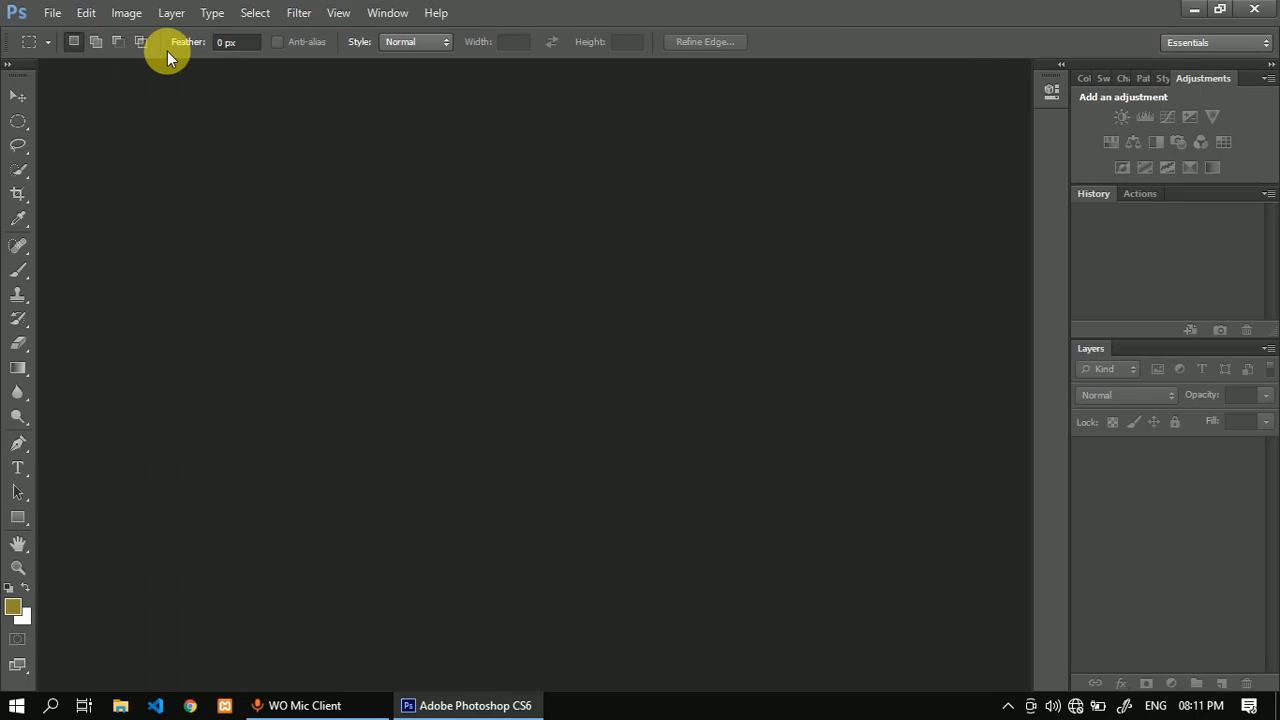
{"action": "left_click", "coordinate": [18, 95]}
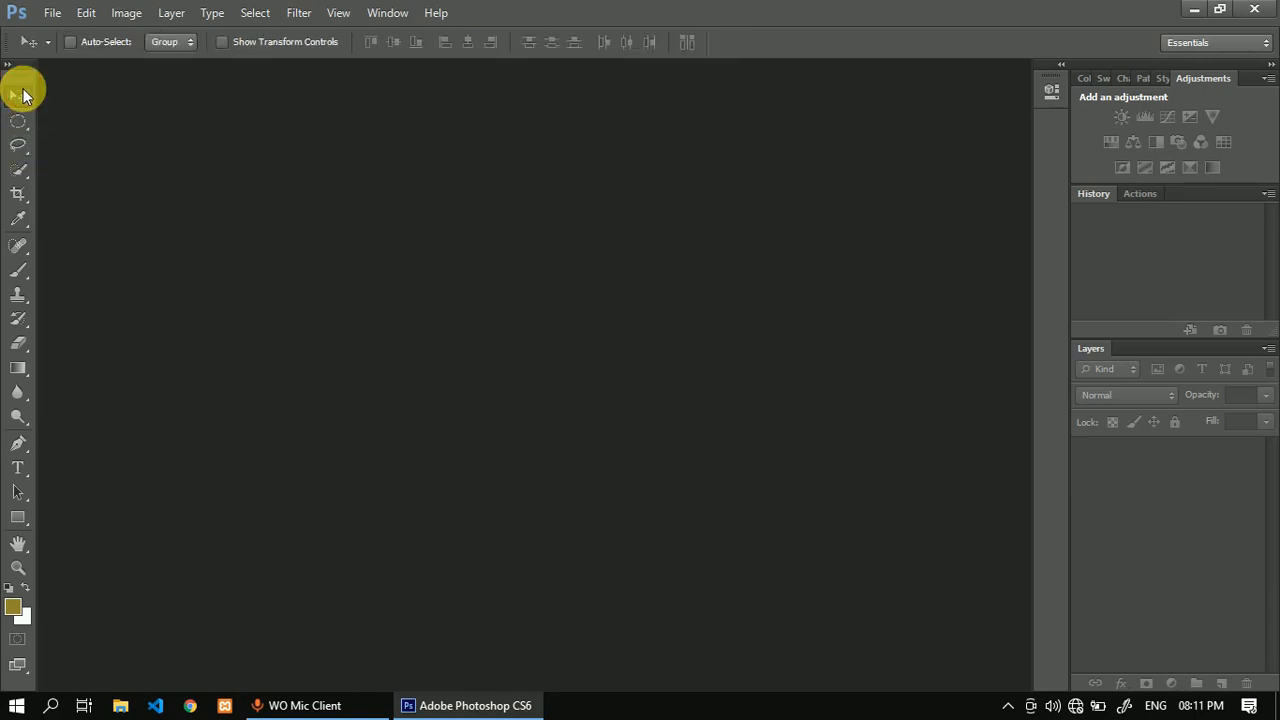
{"action": "left_click", "coordinate": [22, 119]}
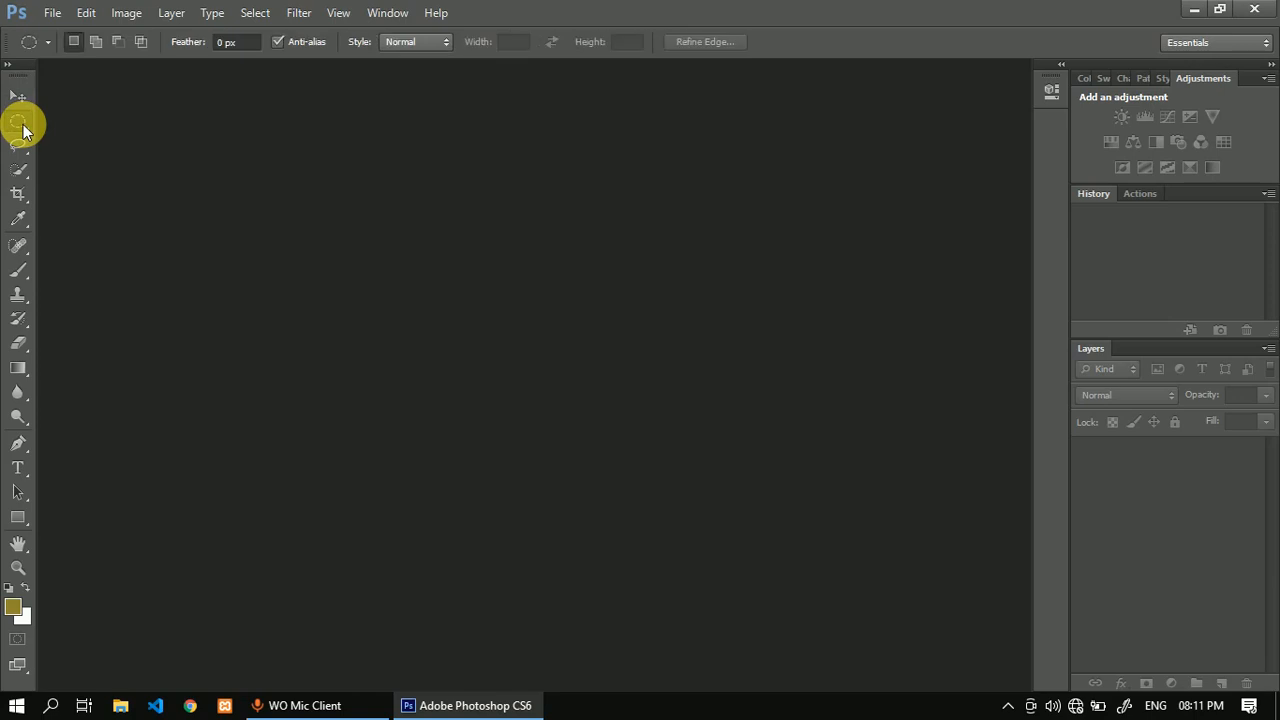
{"action": "left_click", "coordinate": [20, 97]}
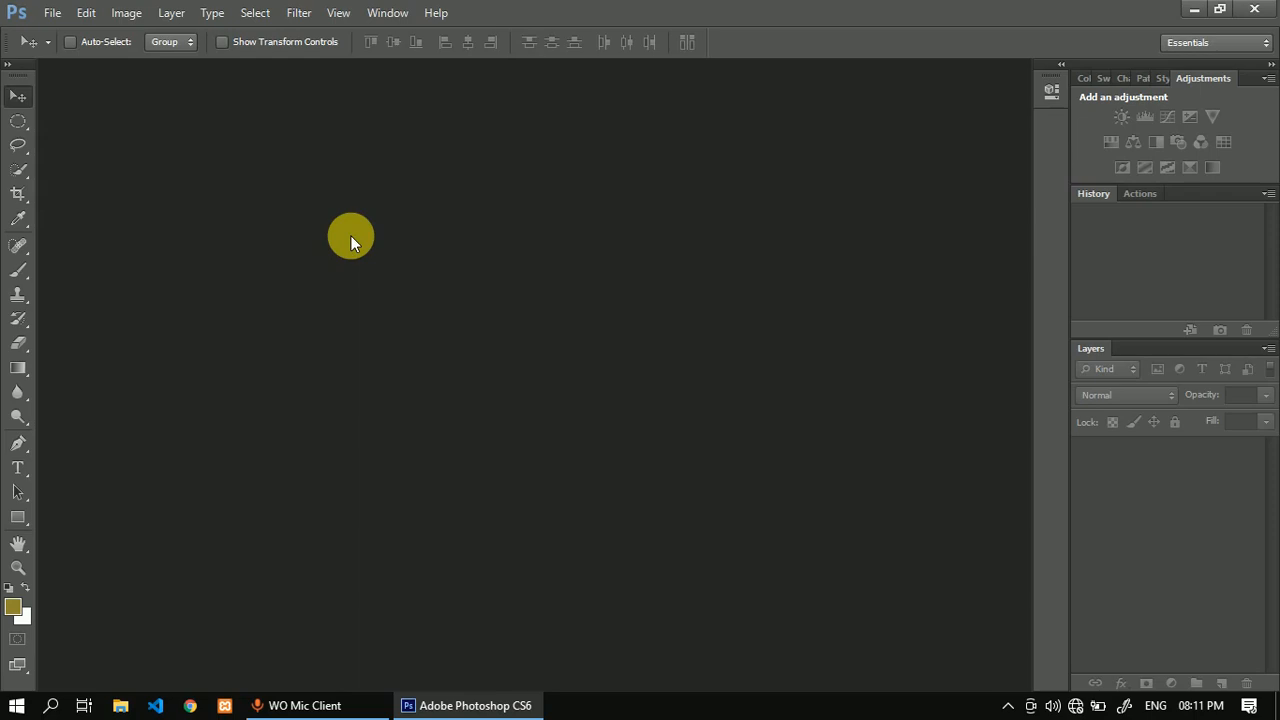
Start a new document and name it Editing.
{"action": "left_click", "coordinate": [51, 12]}
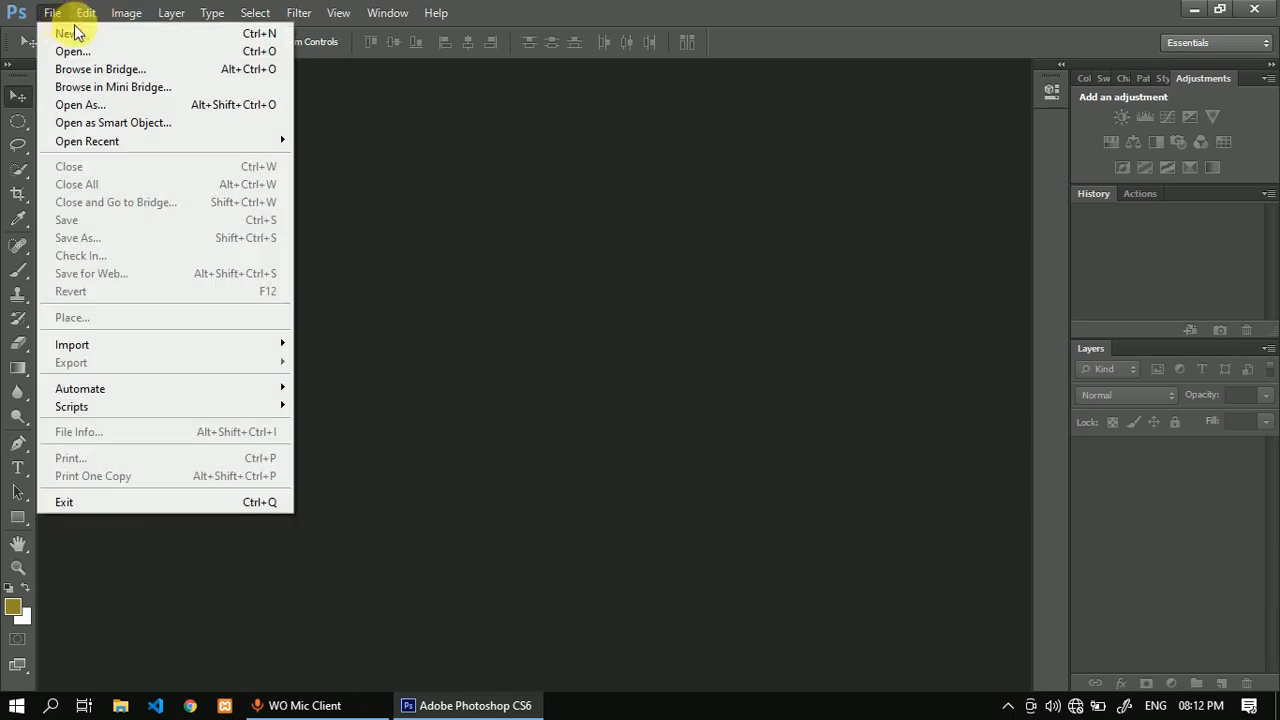
{"action": "left_click", "coordinate": [72, 33]}
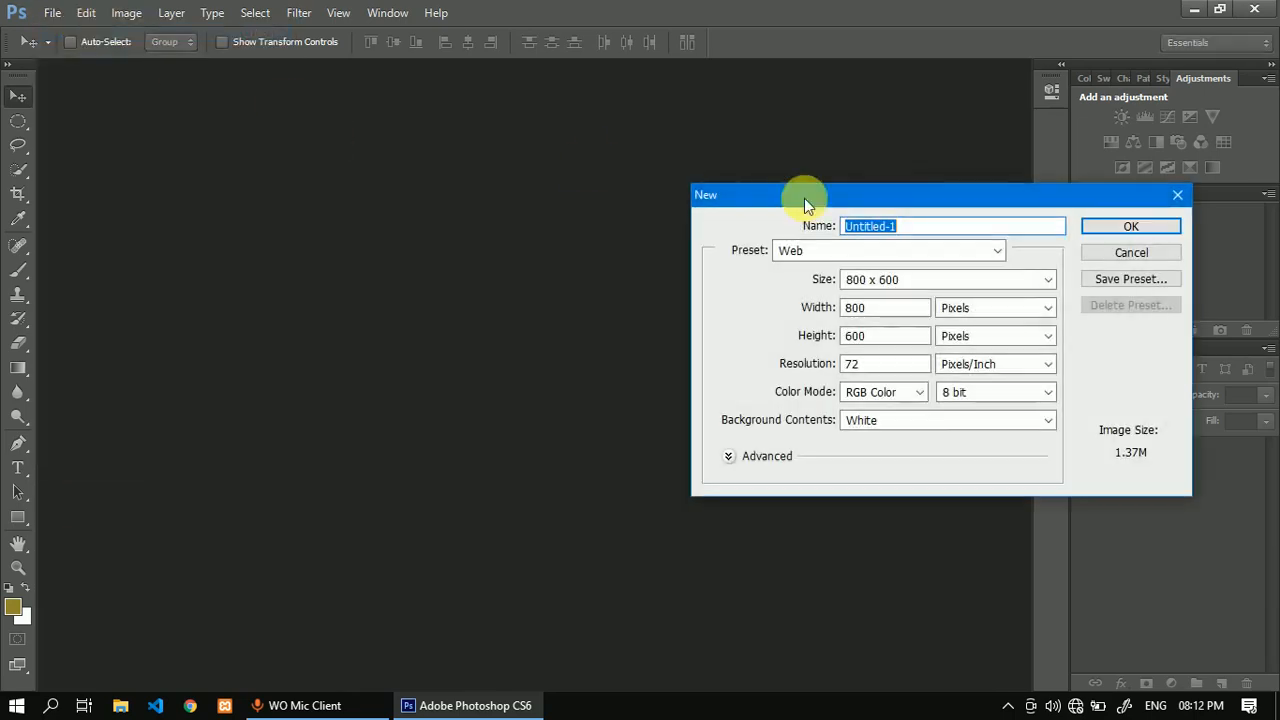
{"action": "left_click_drag", "start_coordinate": [881, 195], "coordinate": [535, 195]}
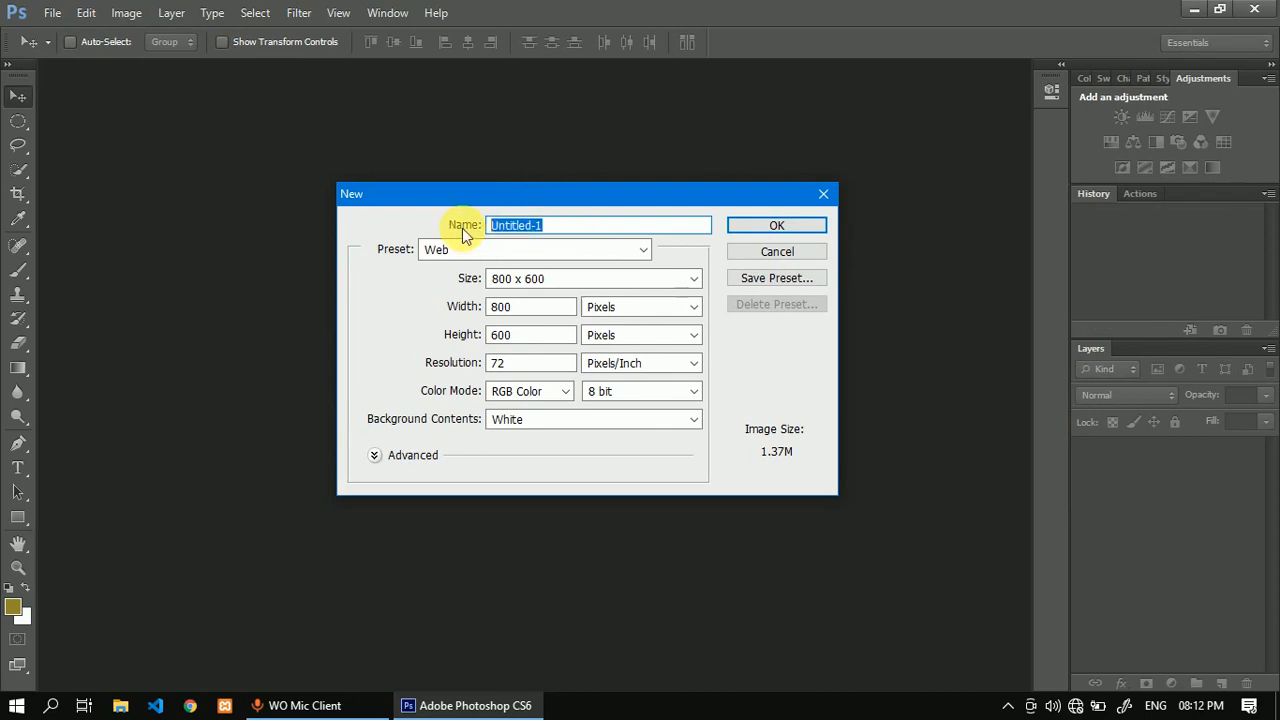
{"action": "type", "text": "E"}
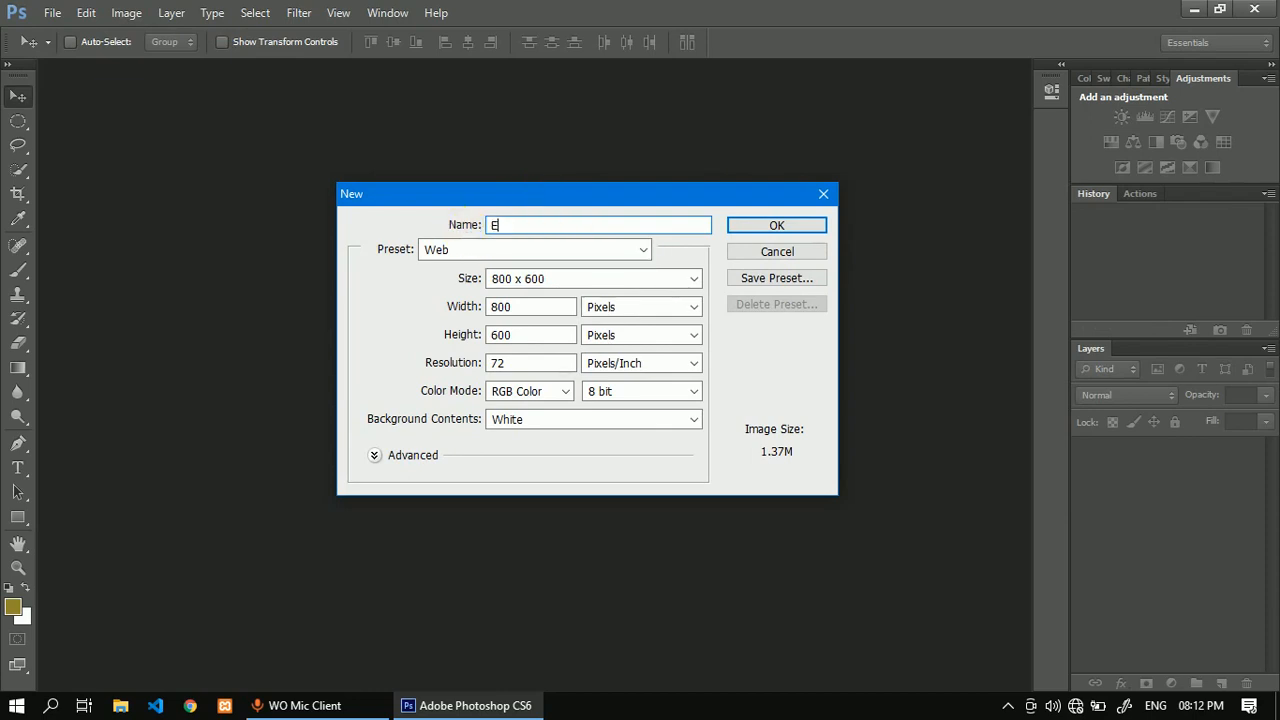
{"action": "type", "text": "diting"}
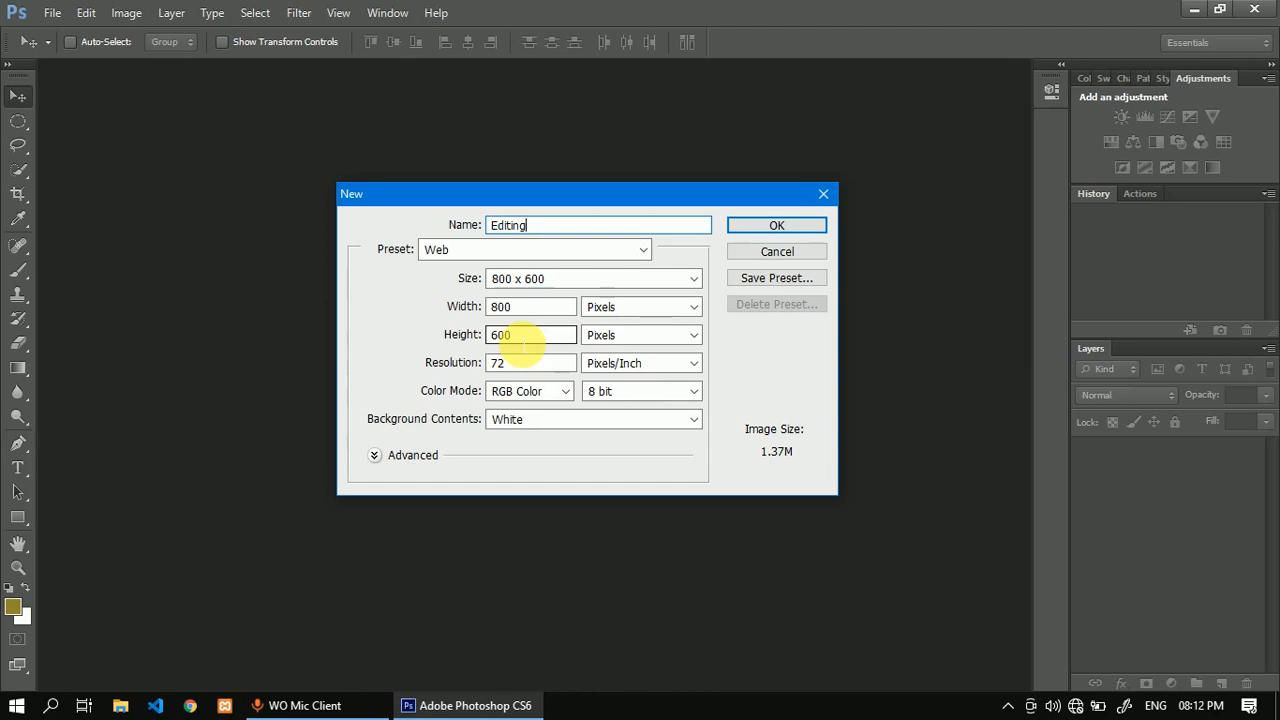
Try Centimeters and Inches as the new document's size units, and Pixels/Centimeter and Pixels/Inch as its resolution units.
{"action": "left_click", "coordinate": [688, 312]}
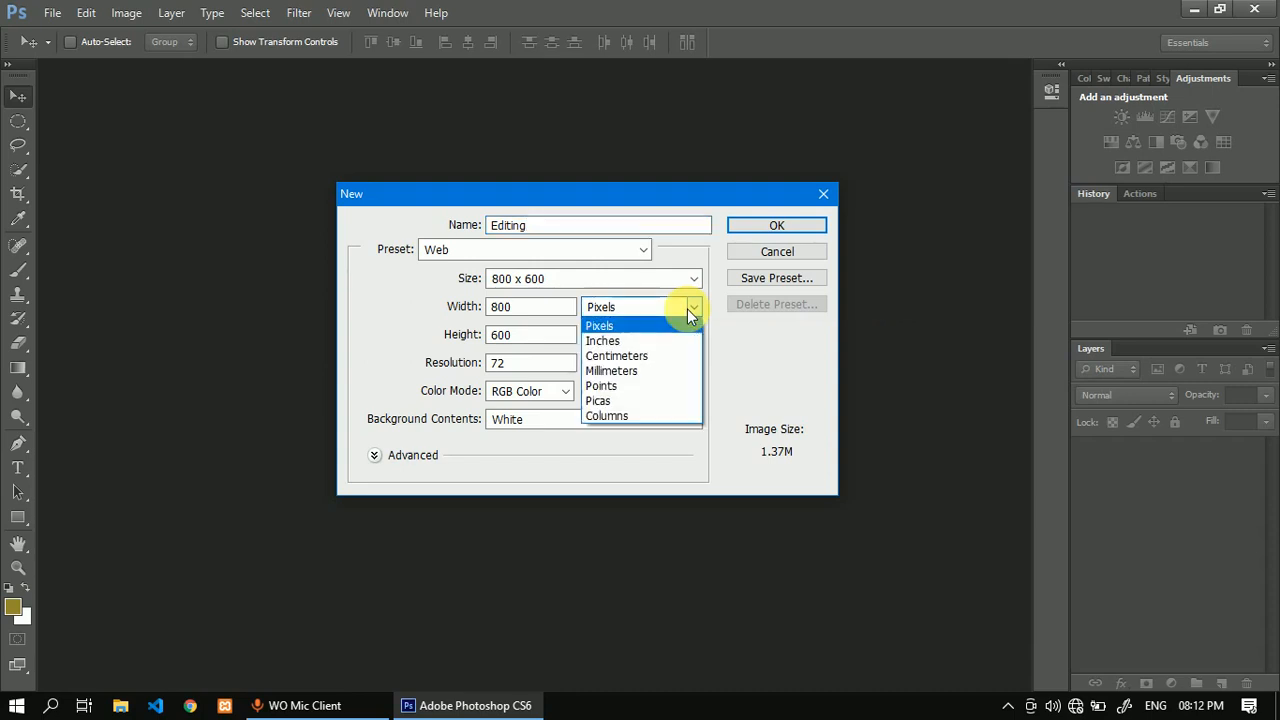
{"action": "left_click", "coordinate": [641, 356]}
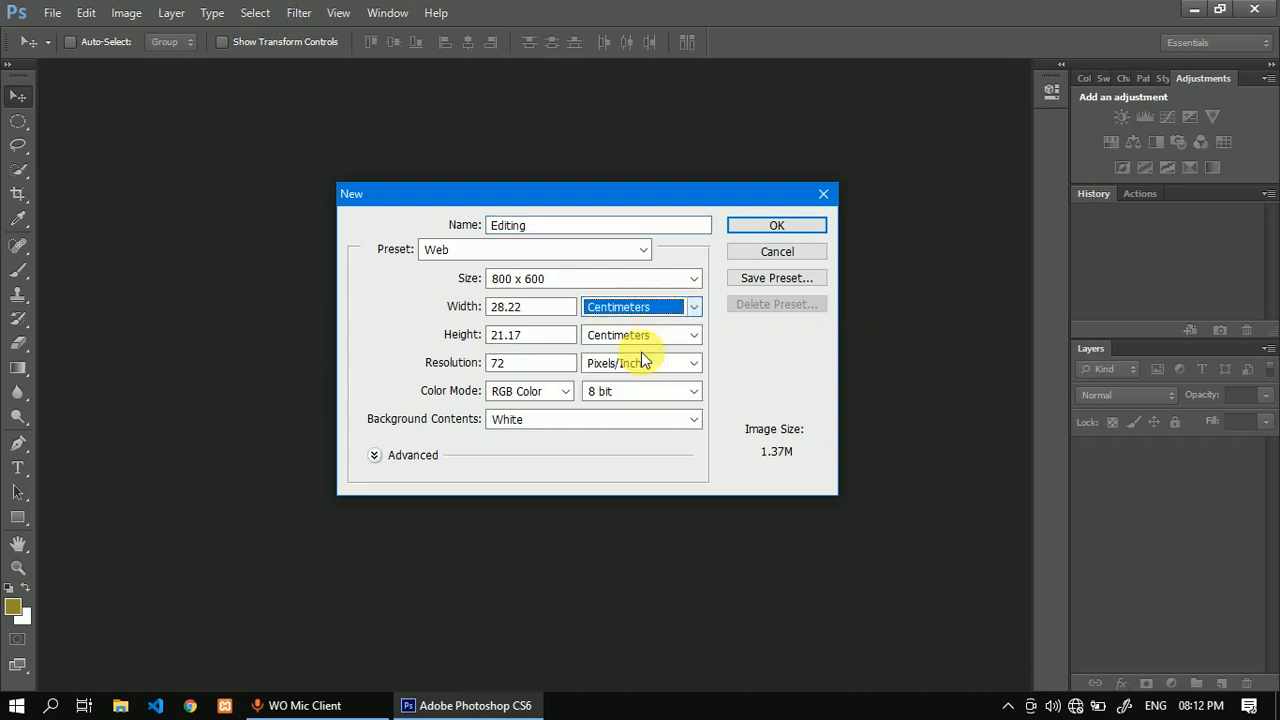
{"action": "left_click", "coordinate": [695, 310]}
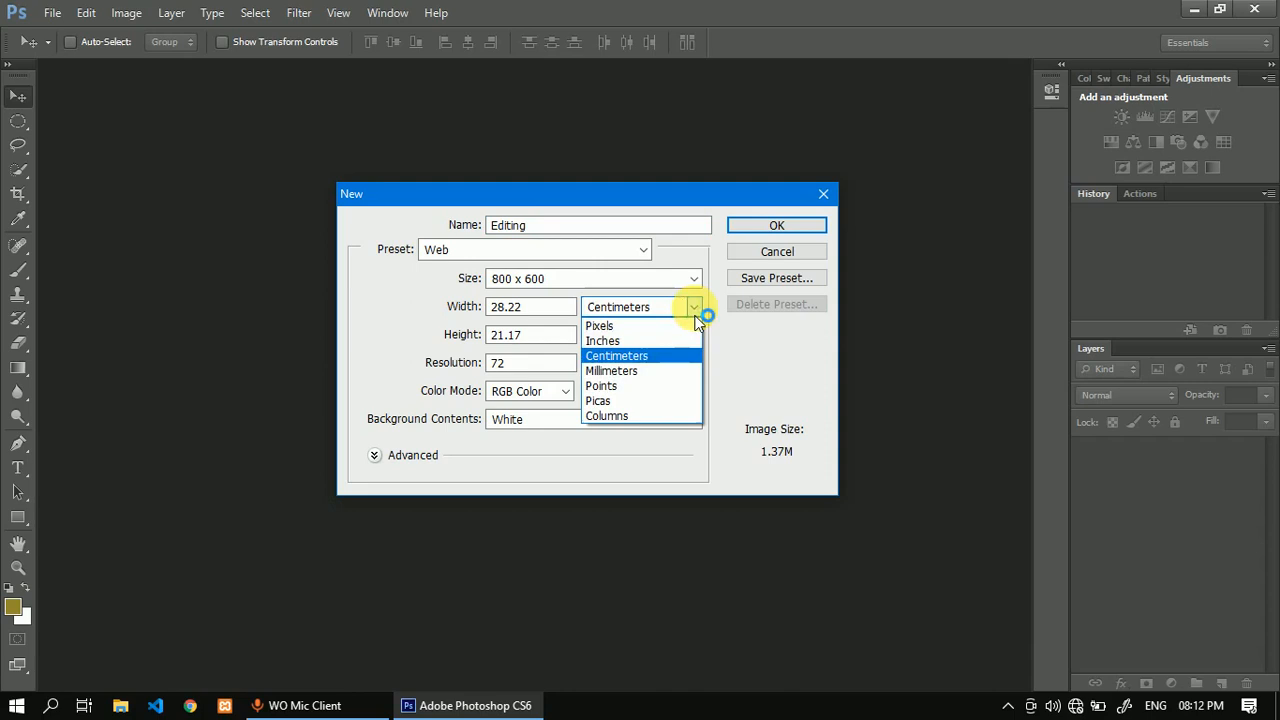
{"action": "left_click", "coordinate": [650, 339]}
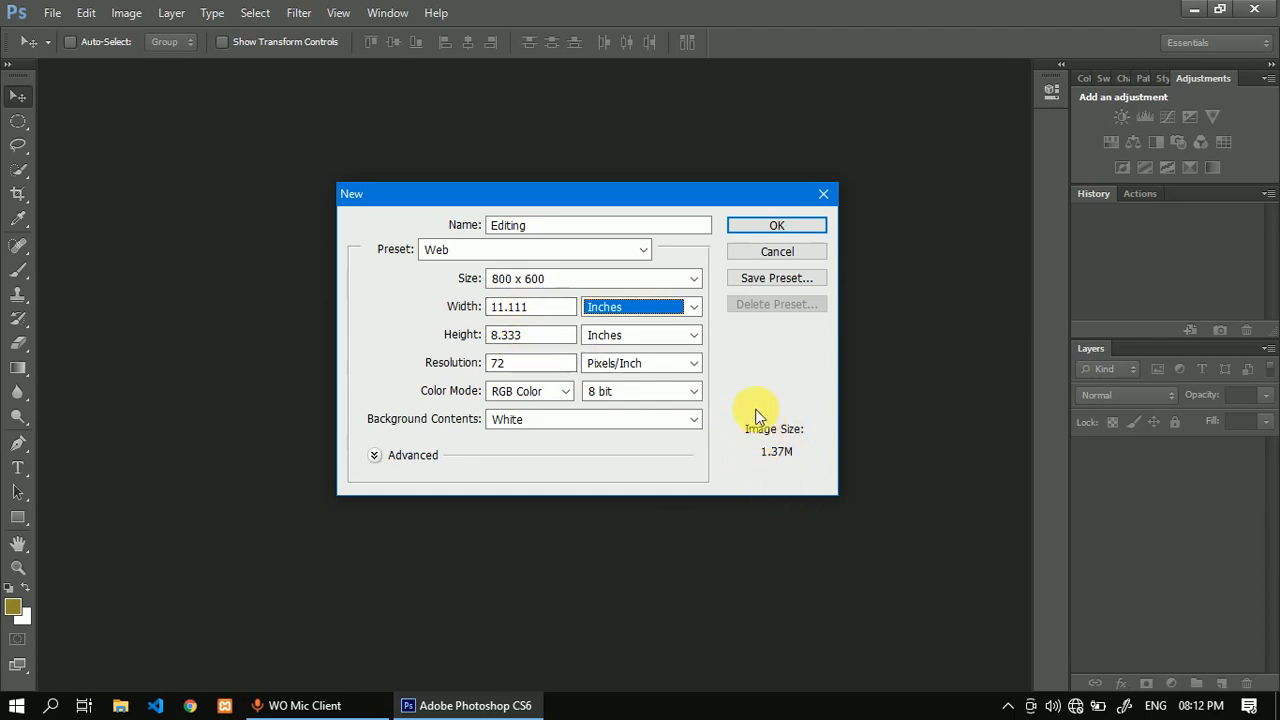
{"action": "left_click", "coordinate": [612, 364]}
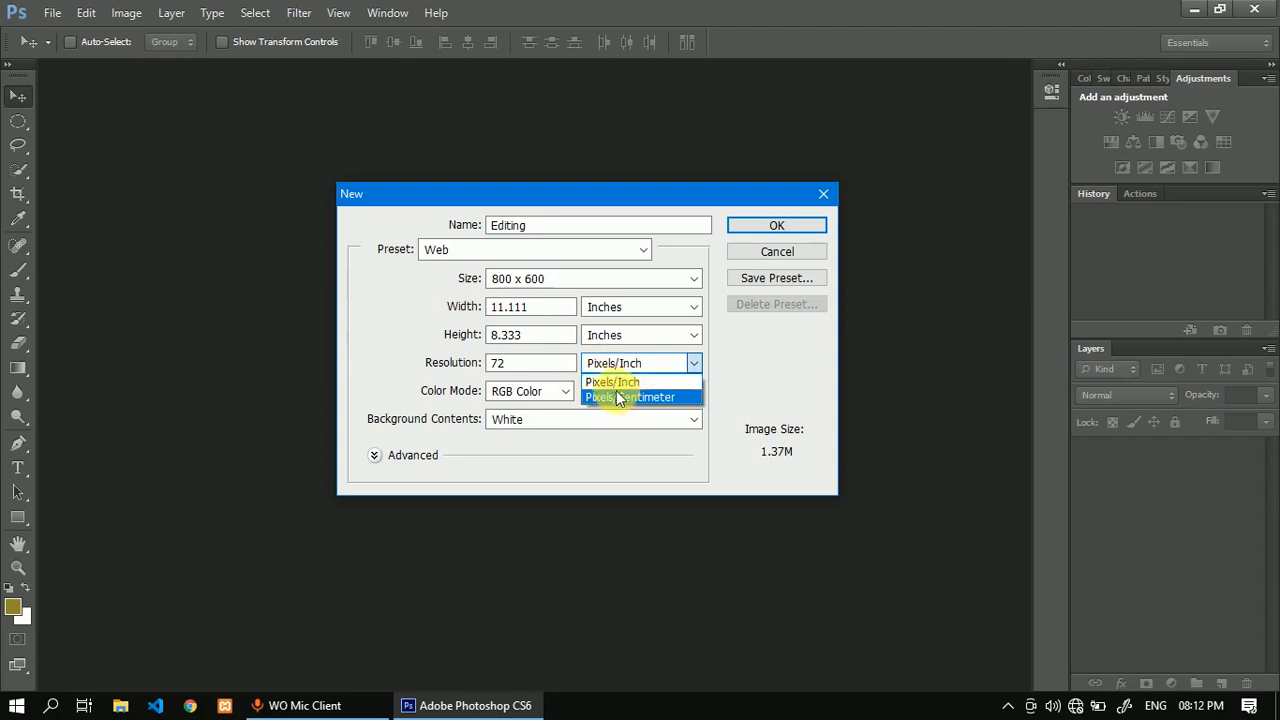
{"action": "left_click", "coordinate": [620, 397]}
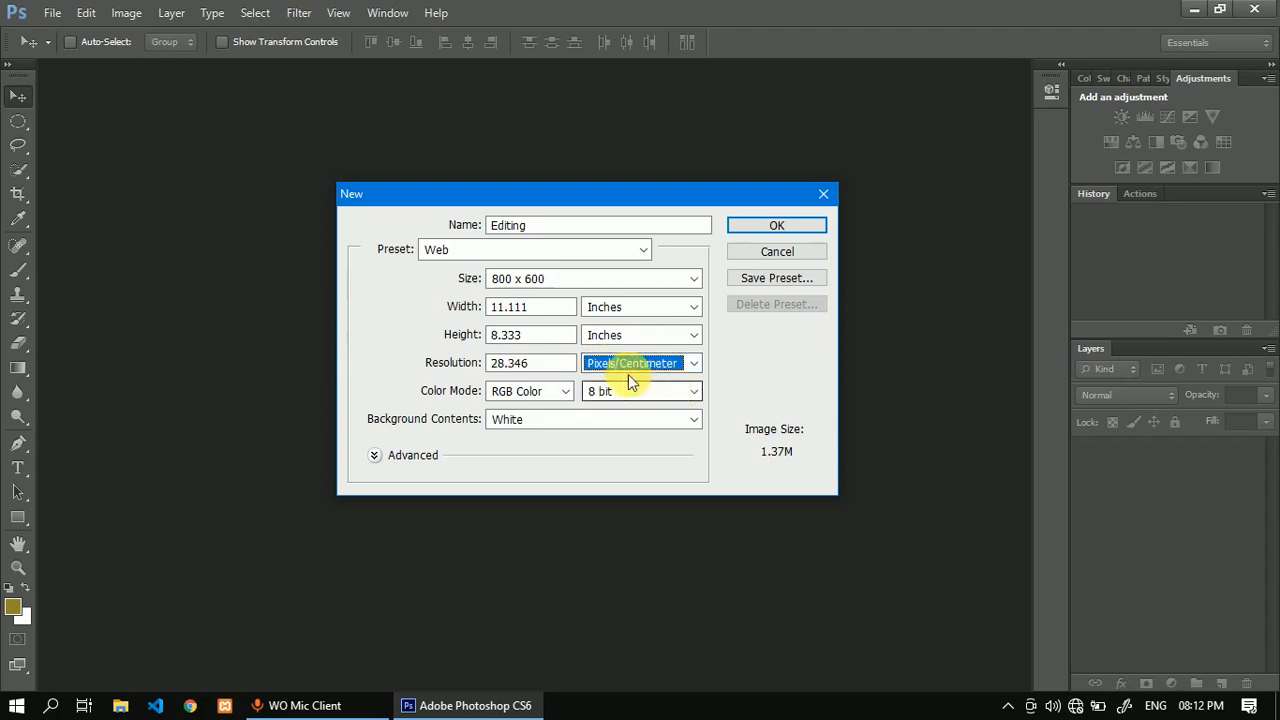
{"action": "left_click", "coordinate": [650, 372]}
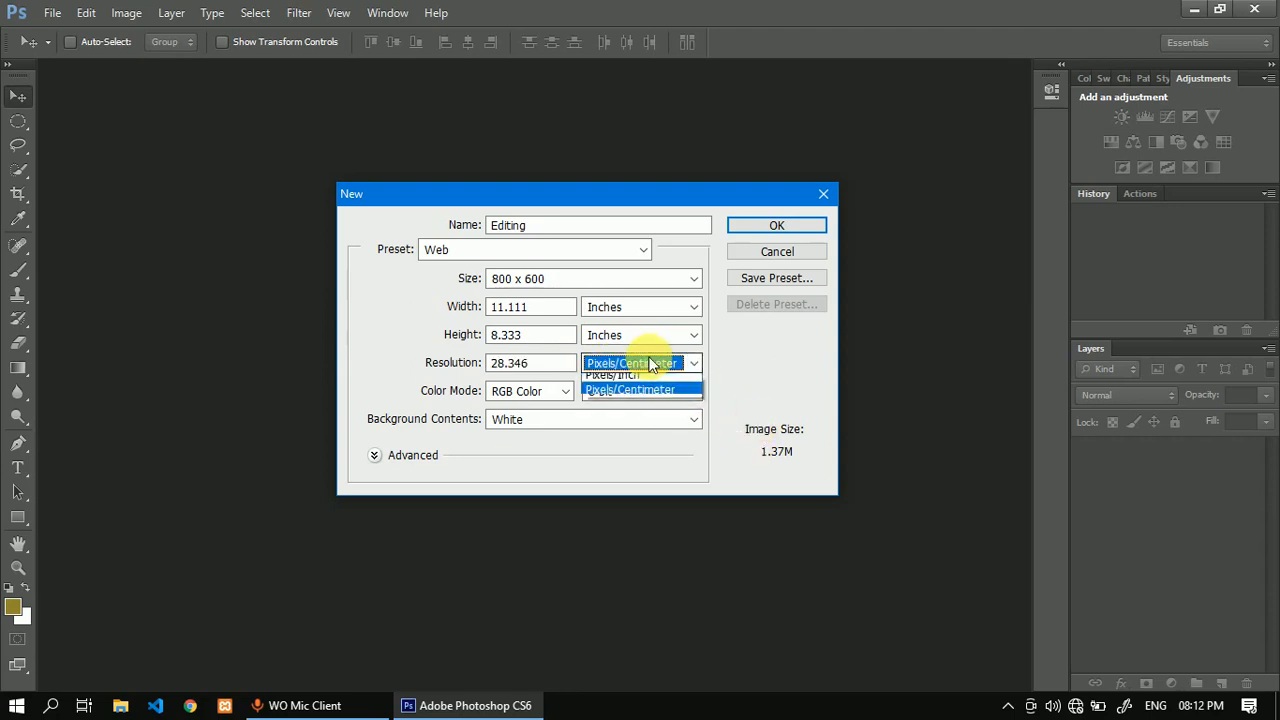
{"action": "left_click", "coordinate": [615, 381]}
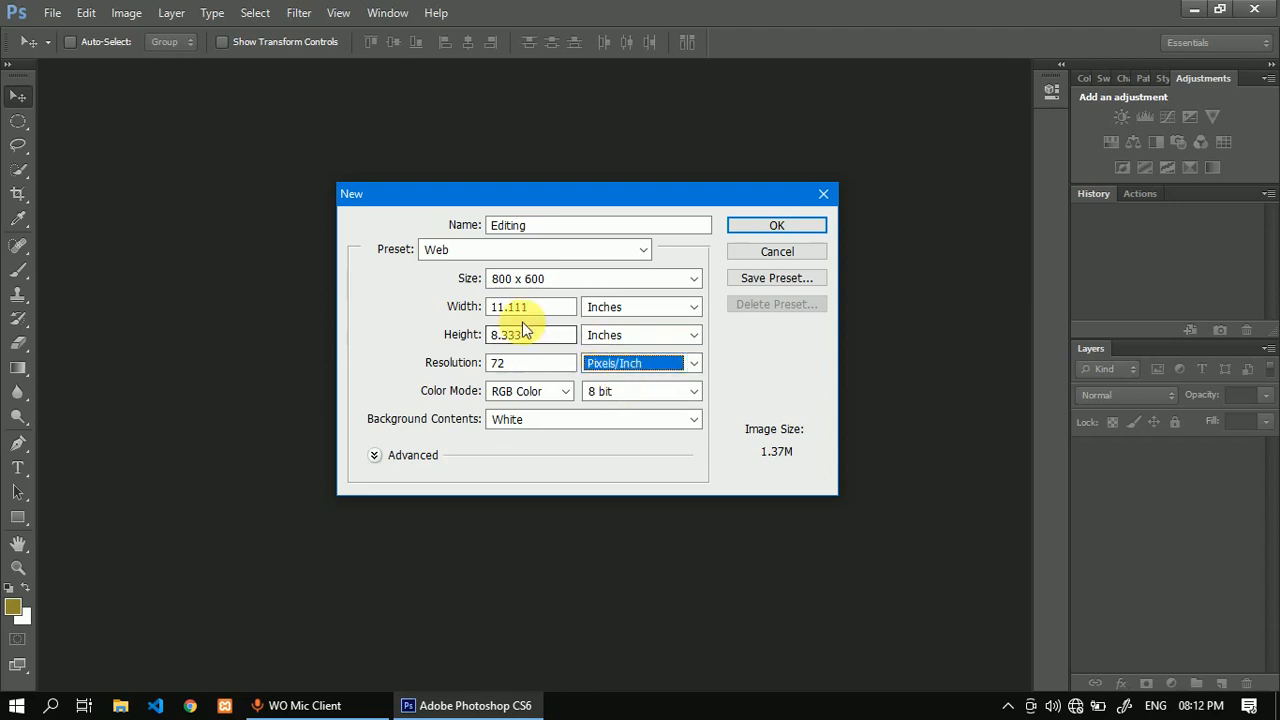
Switch the new document's size units to Centimeters and set its width and height to 20 each.
{"action": "left_click_drag", "start_coordinate": [531, 306], "coordinate": [486, 309]}
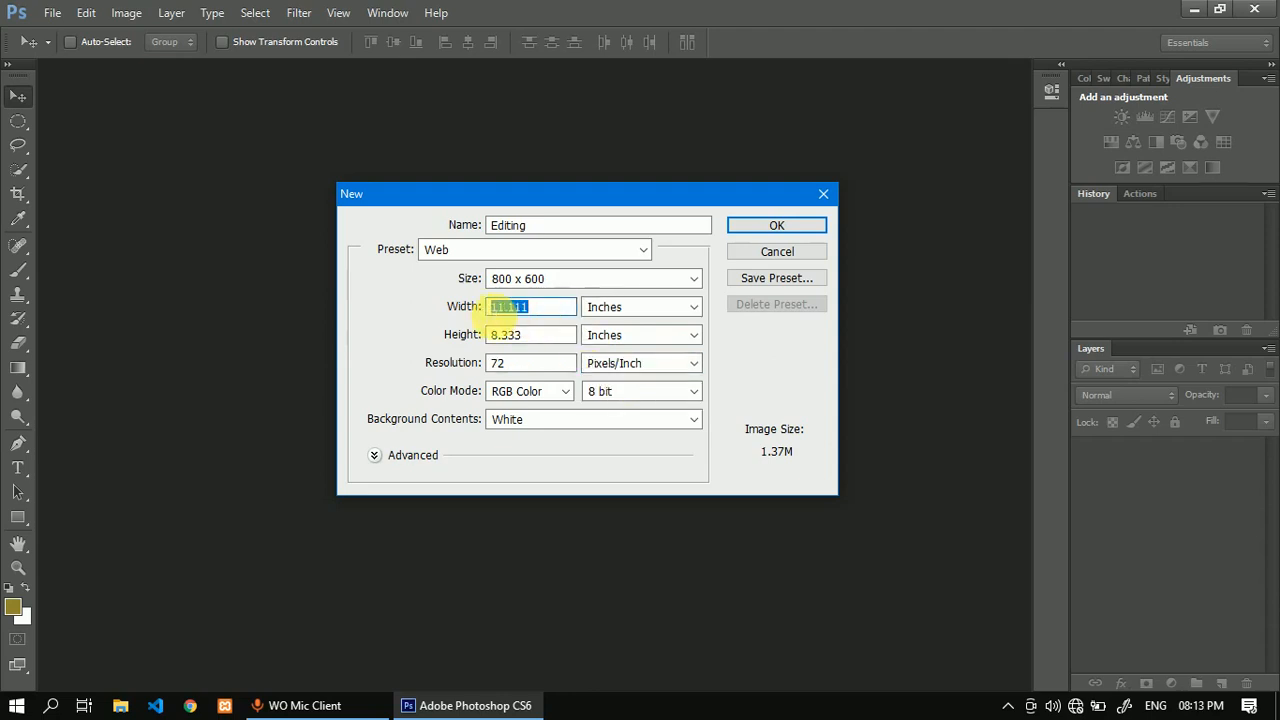
{"action": "left_click", "coordinate": [648, 308]}
{"action": "left_click", "coordinate": [617, 362]}
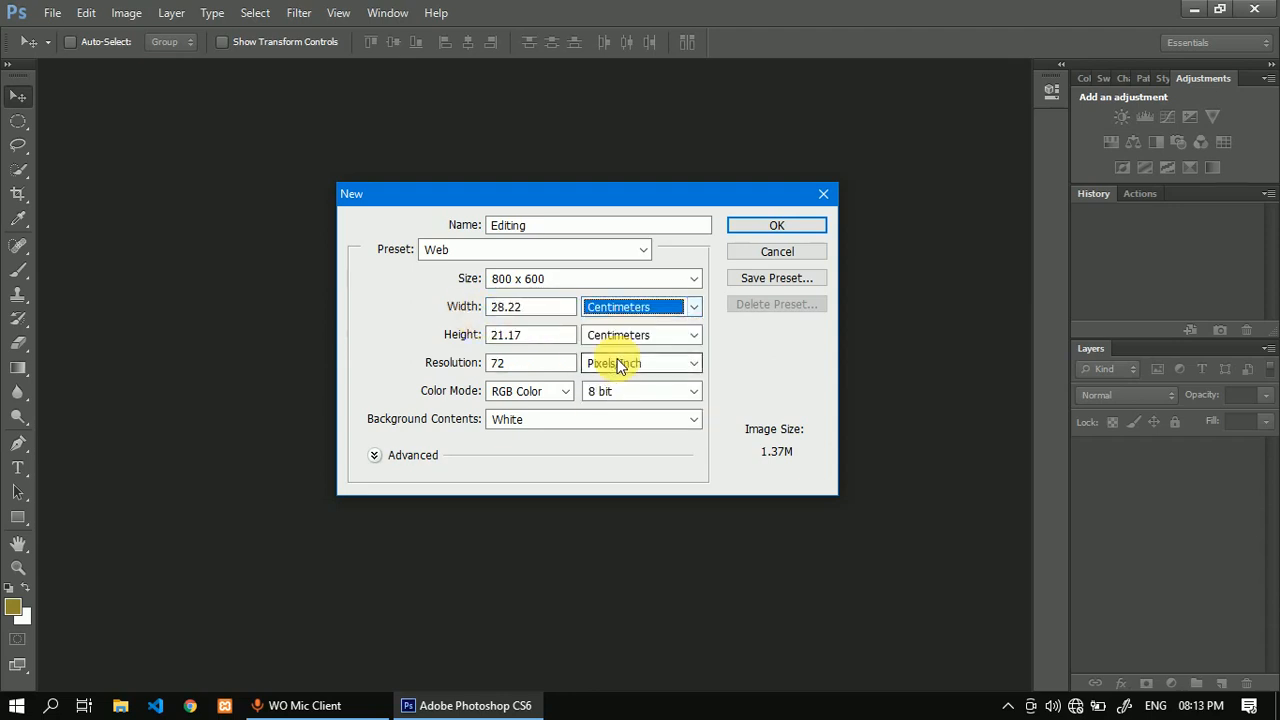
{"action": "left_click_drag", "start_coordinate": [540, 307], "coordinate": [494, 337]}
{"action": "type", "text": "20"}
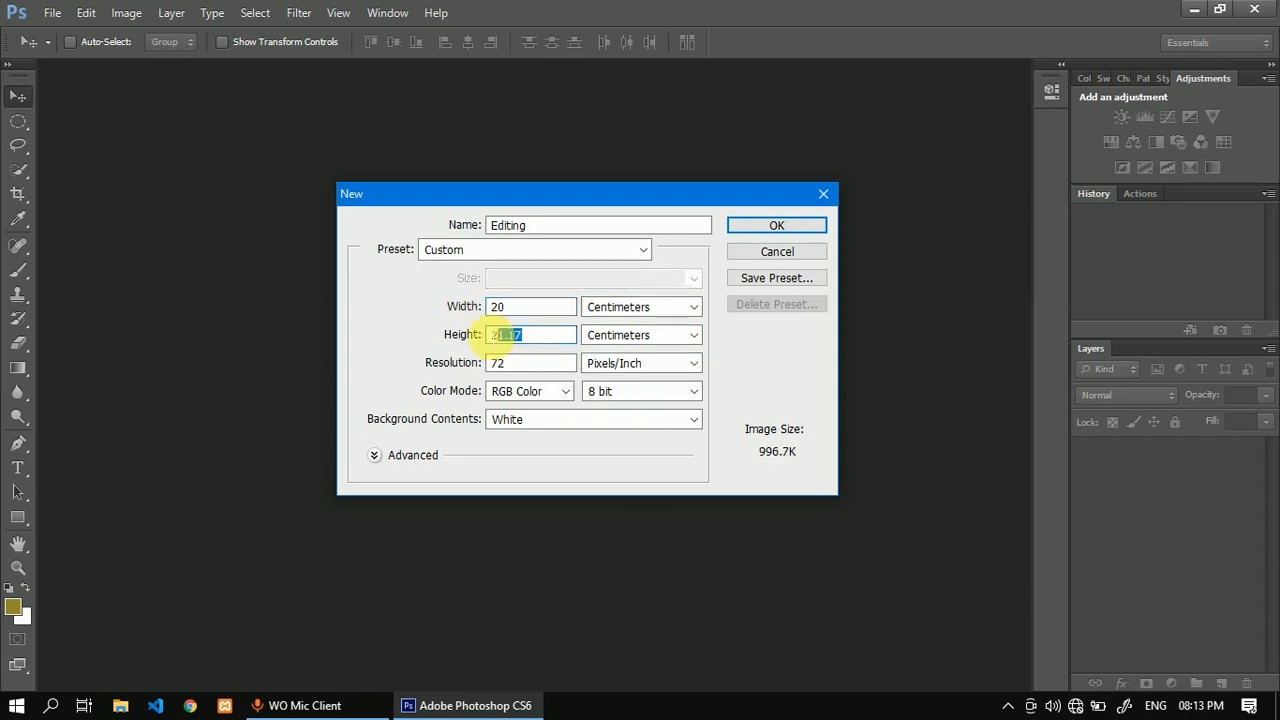
{"action": "key", "text": "BackSpace"}
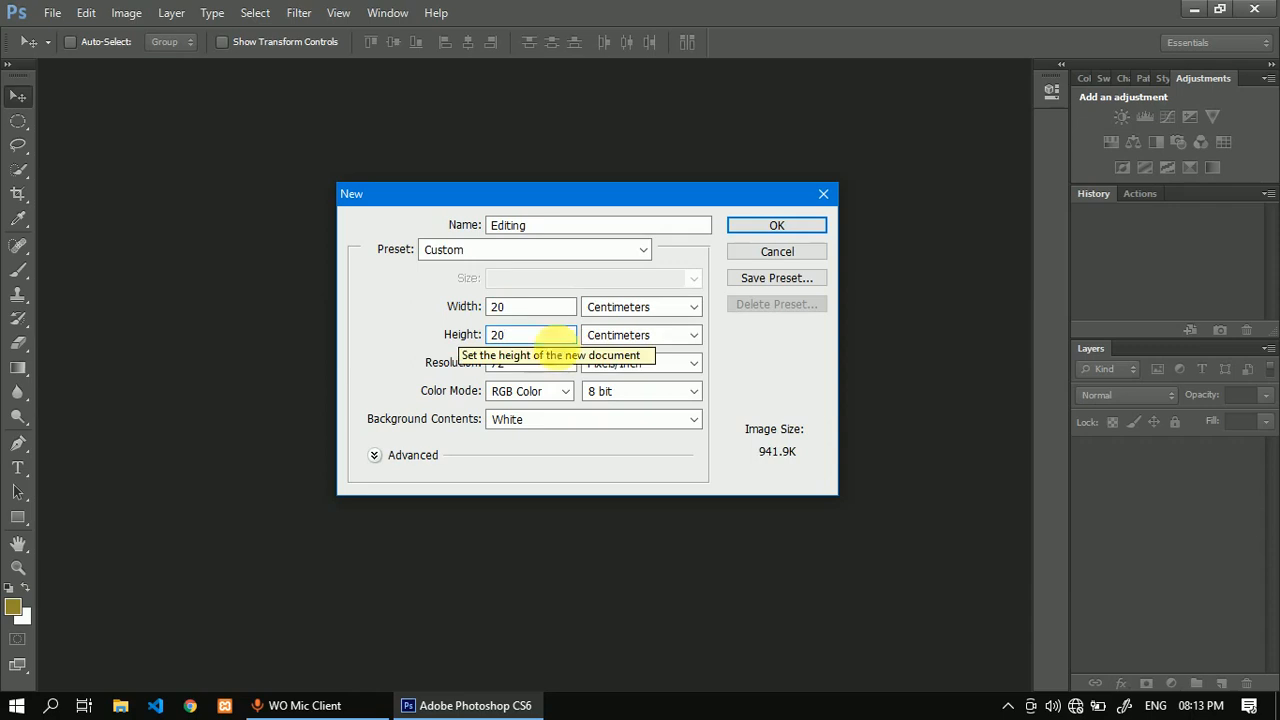
{"action": "left_click", "coordinate": [731, 362]}
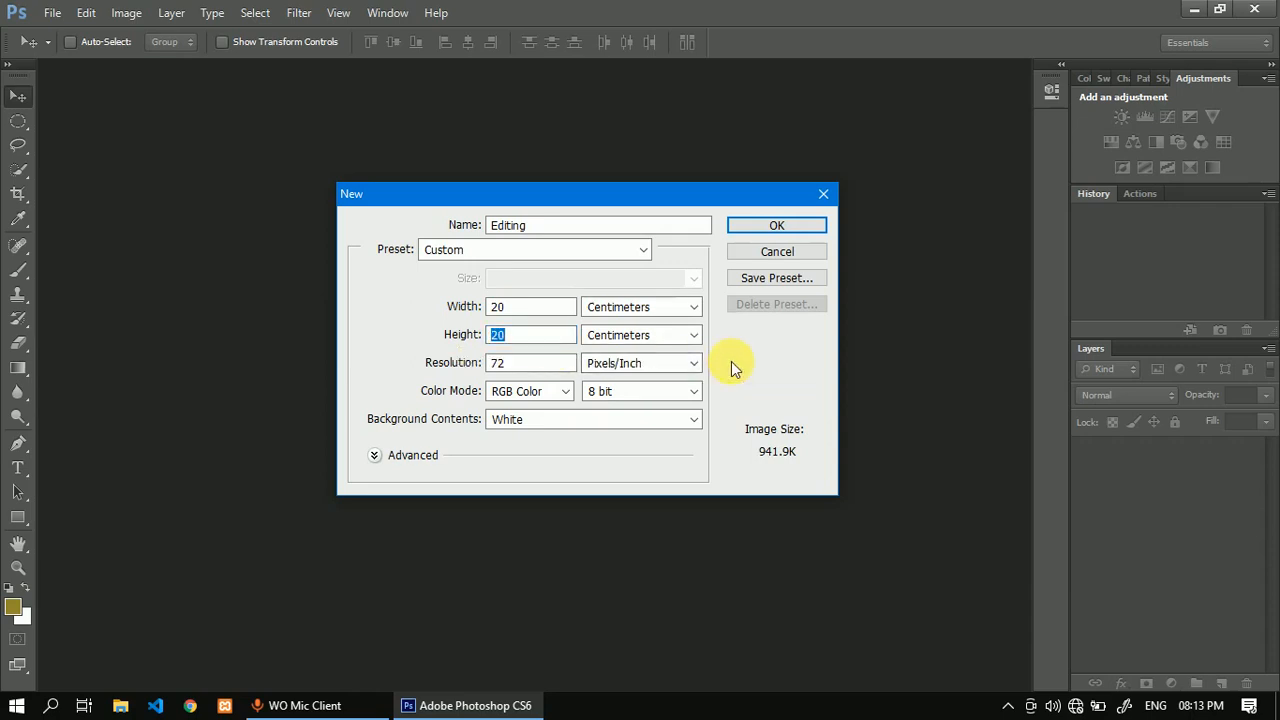
Compare the 16 bit and 32 bit colour depths, choose 16 bit, and create the document.
{"action": "left_click", "coordinate": [641, 391]}
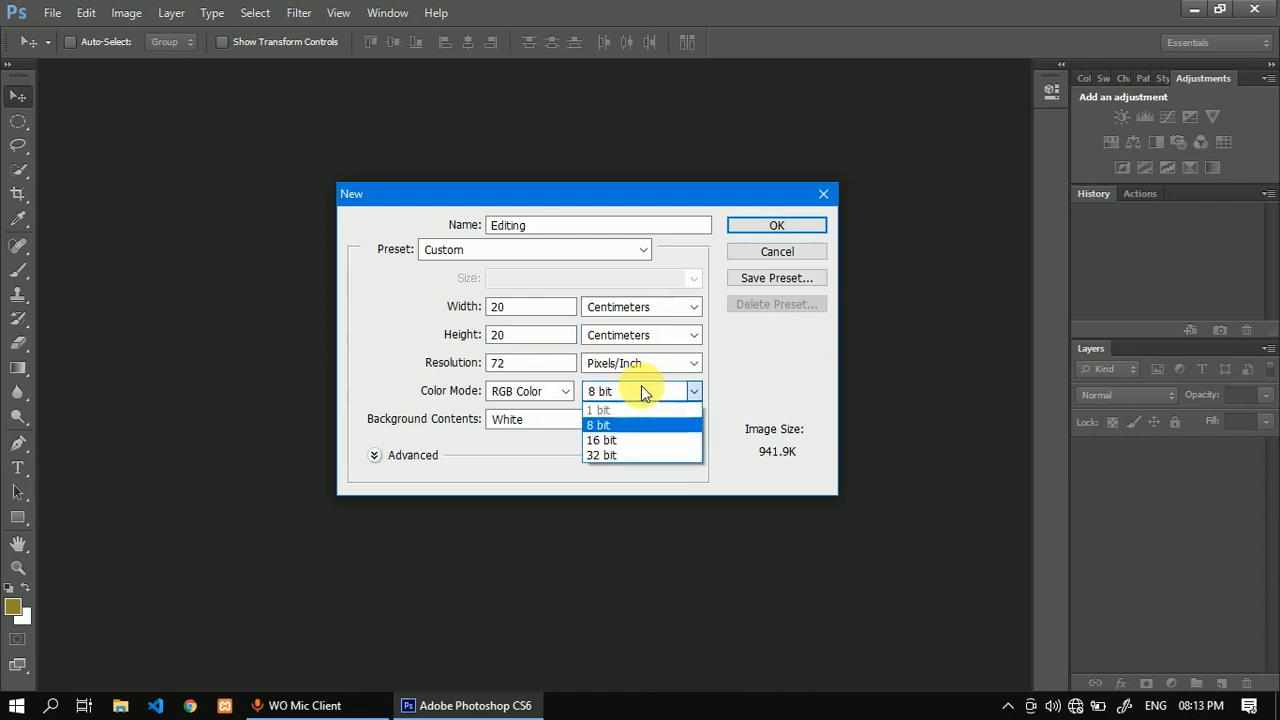
{"action": "left_click", "coordinate": [624, 438]}
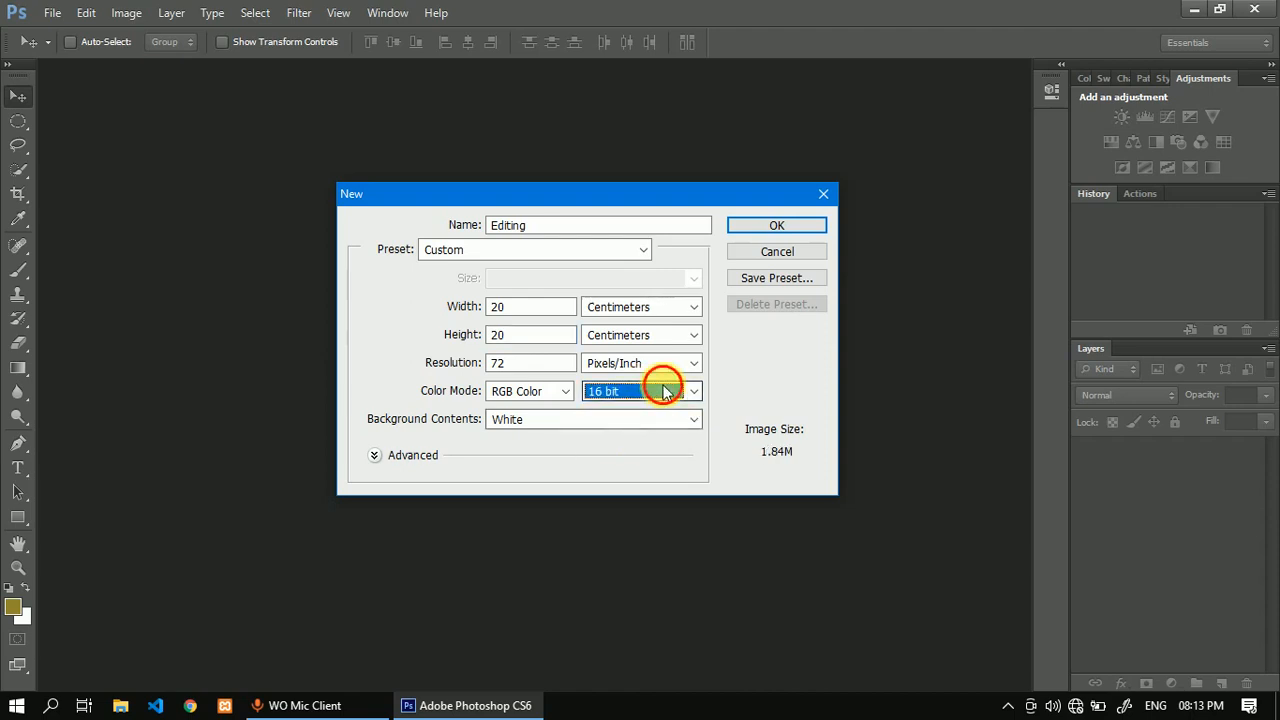
{"action": "left_click", "coordinate": [660, 391]}
{"action": "left_click", "coordinate": [625, 450]}
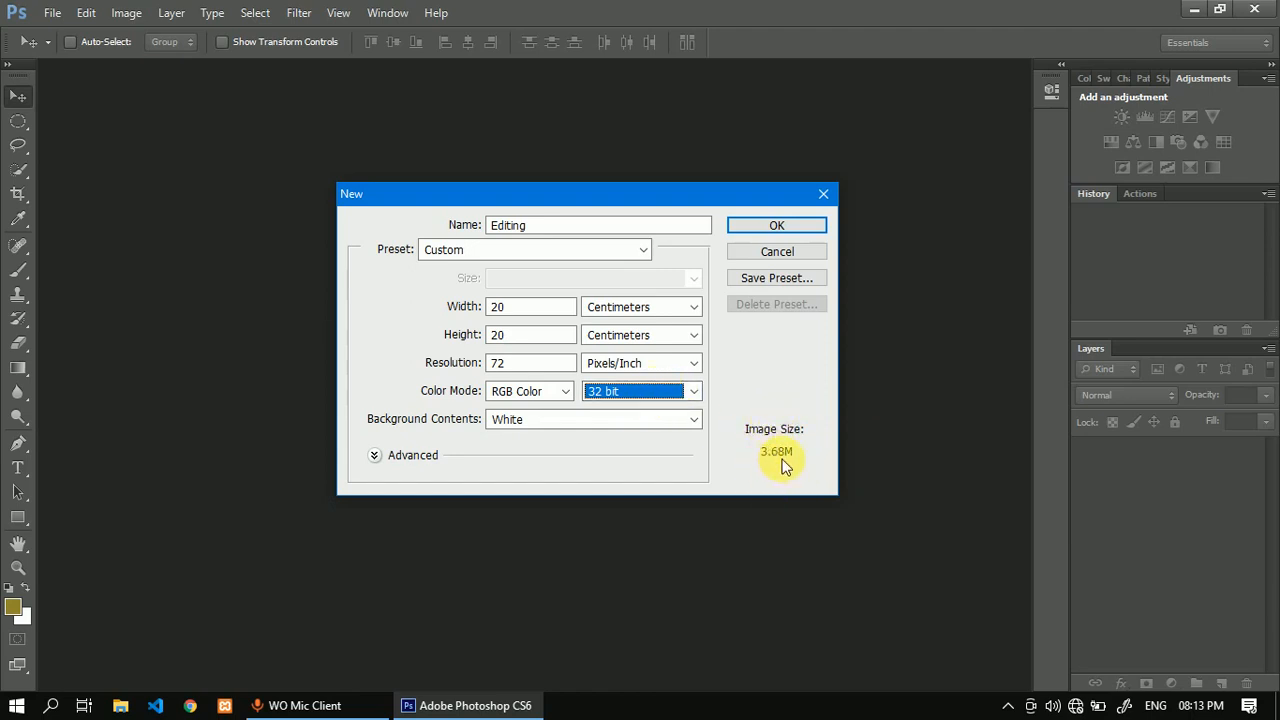
{"action": "left_click", "coordinate": [654, 390]}
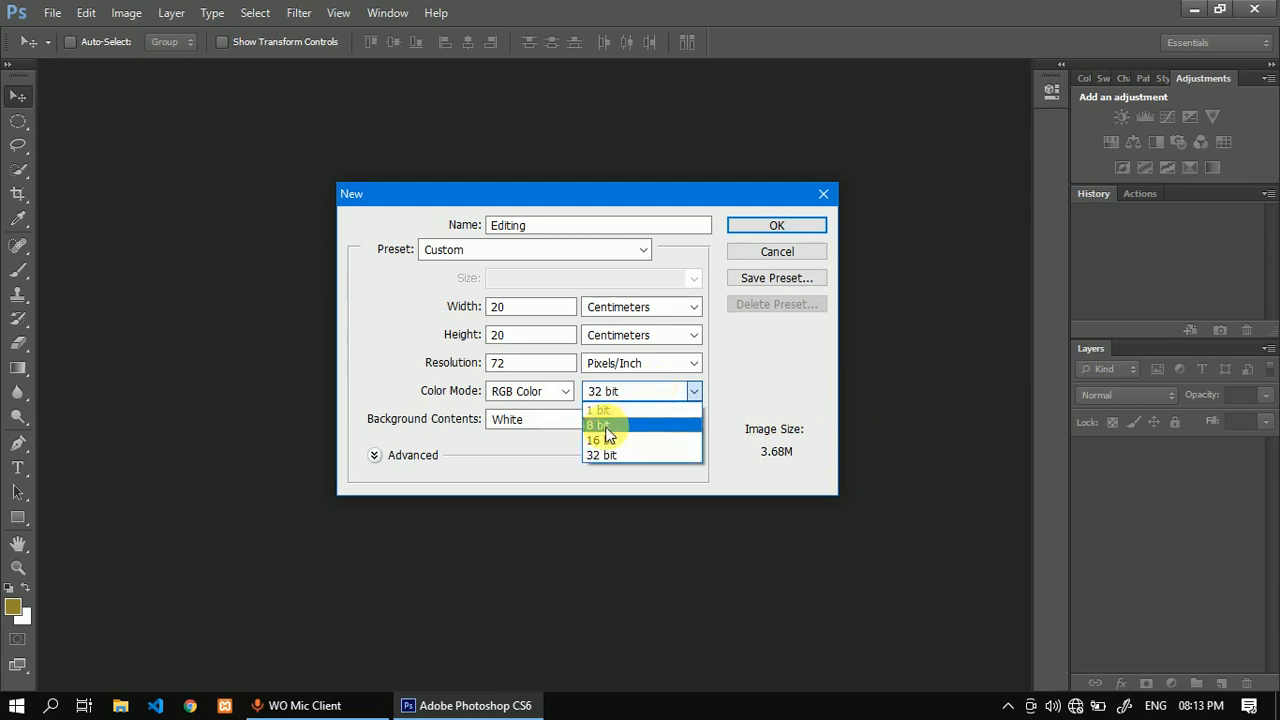
{"action": "left_click", "coordinate": [603, 440]}
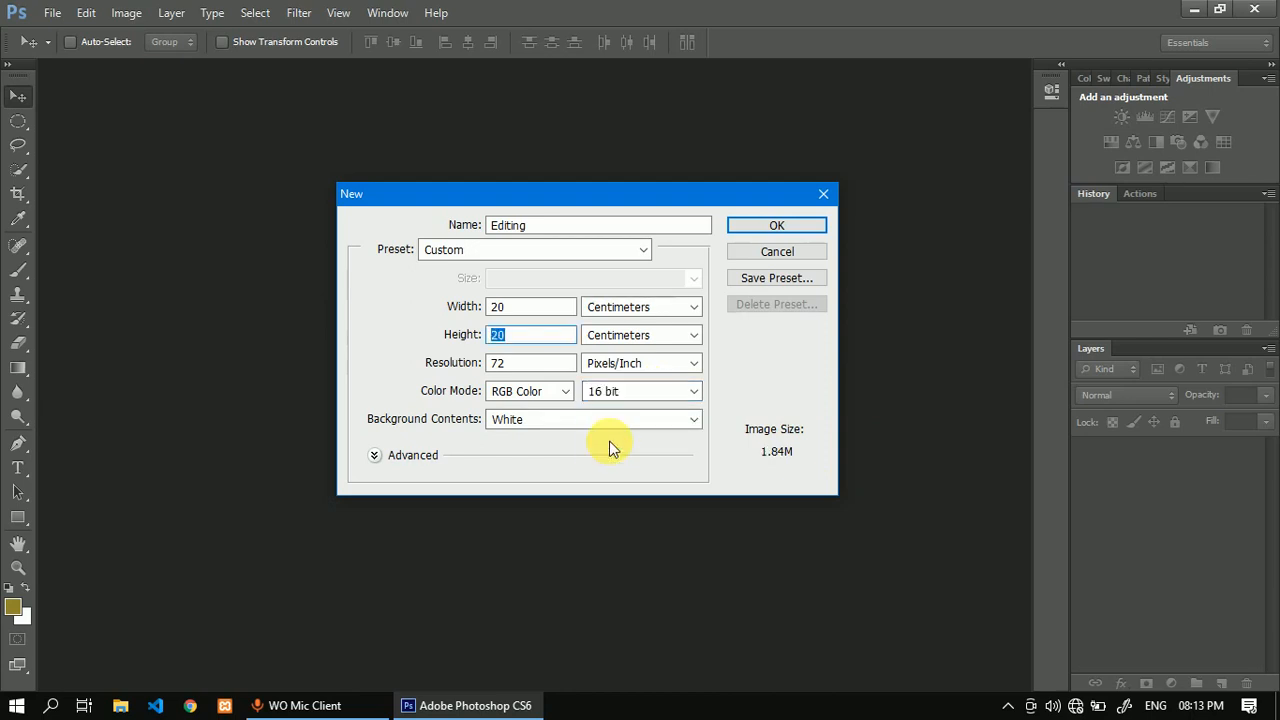
{"action": "left_click", "coordinate": [765, 229]}
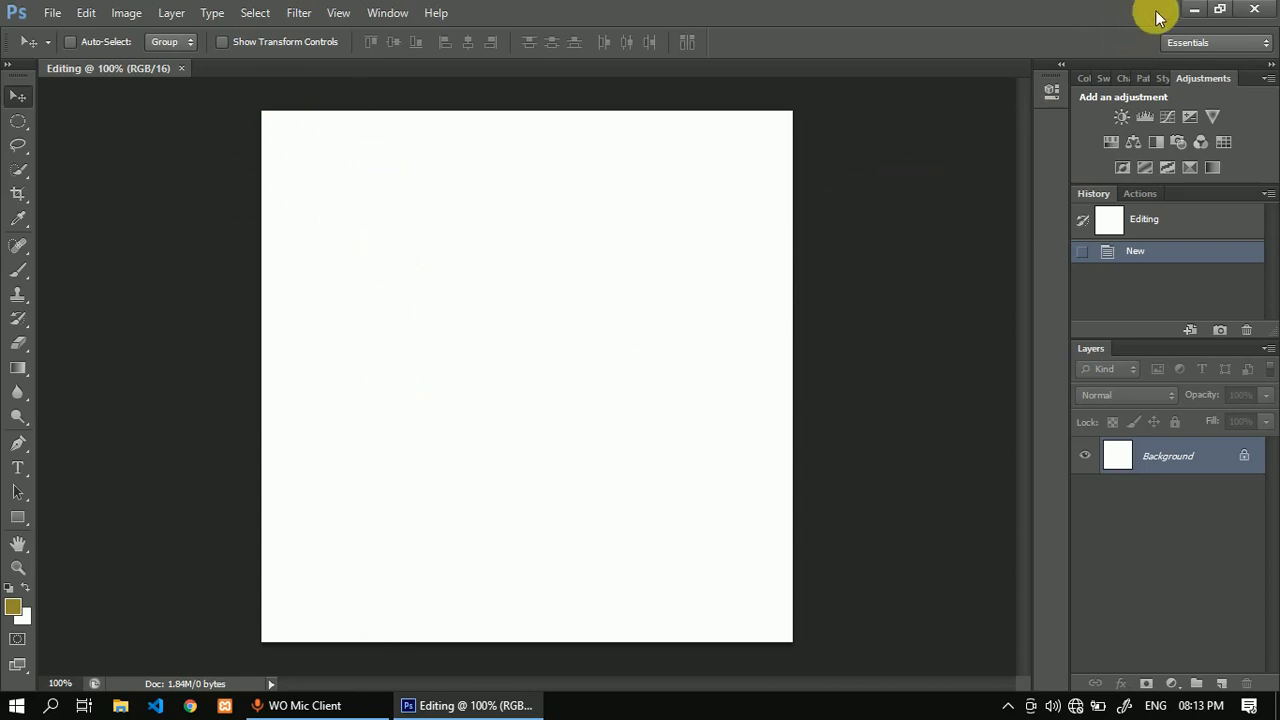
Minimise Photoshop and open the IMAGES folder on the Personal (D:) drive in File Explorer.
{"action": "left_click", "coordinate": [1197, 10]}
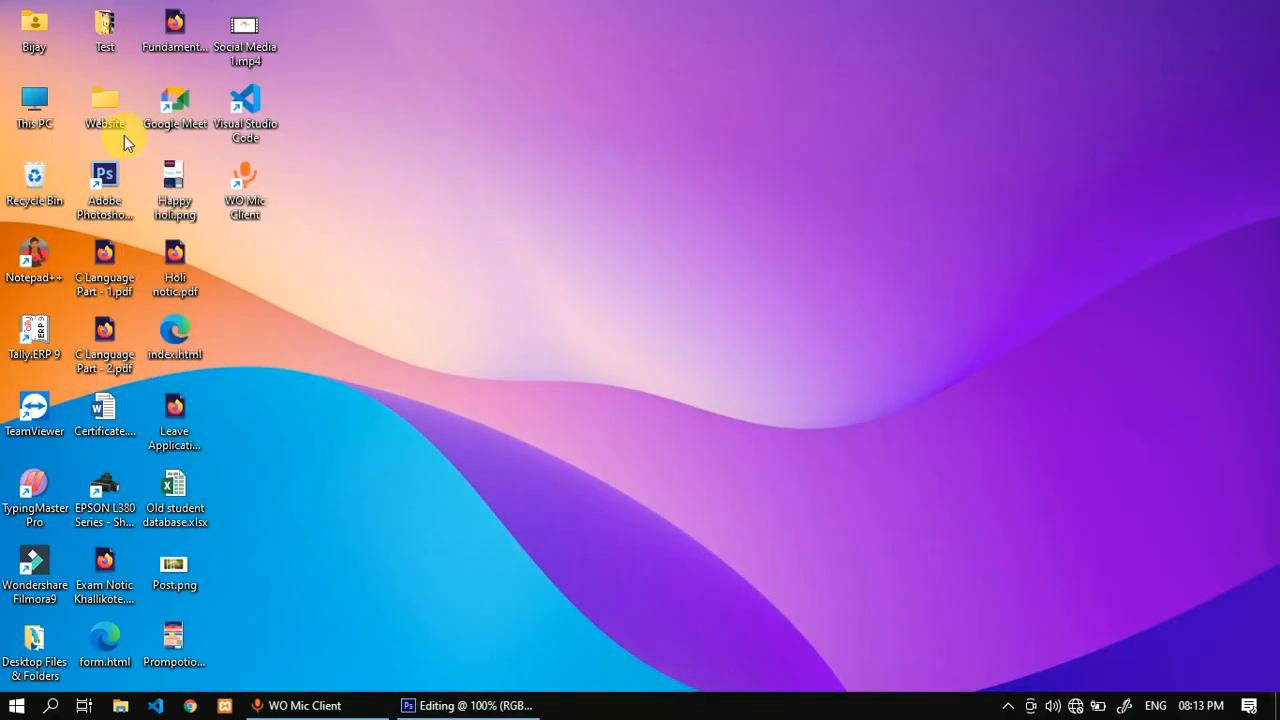
{"action": "double_click", "coordinate": [34, 110]}
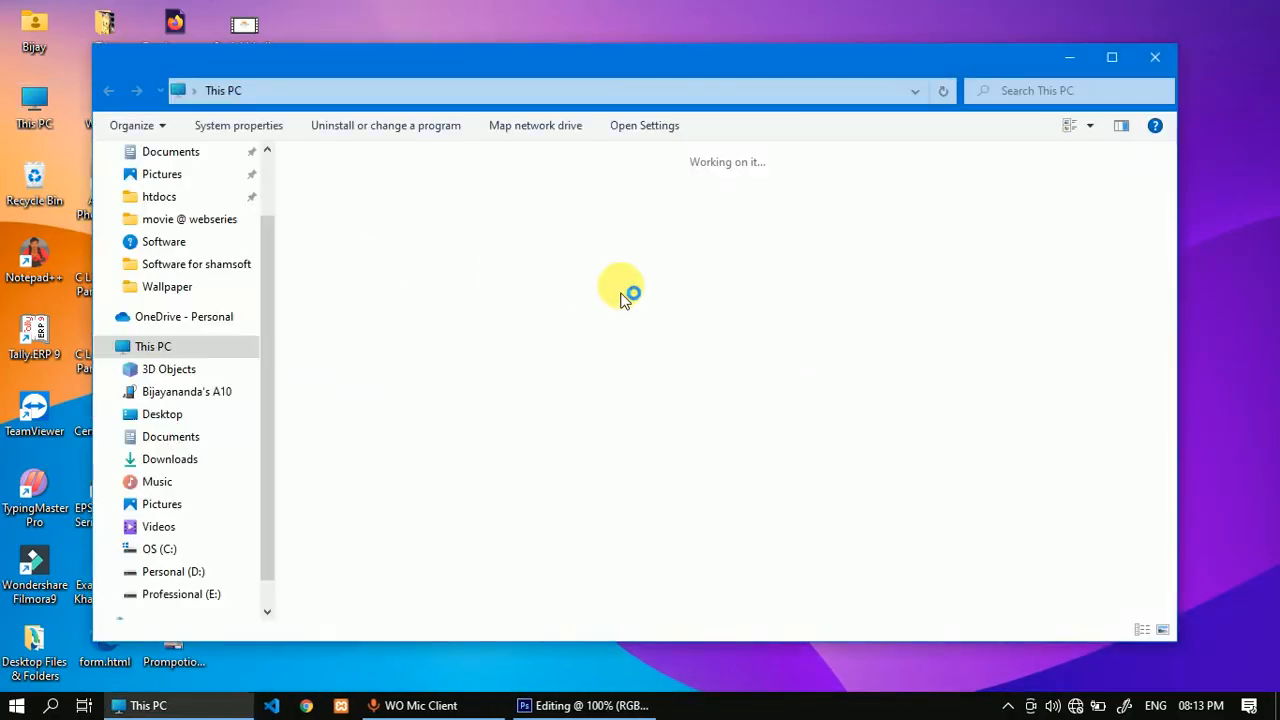
{"action": "left_click_drag", "start_coordinate": [783, 65], "coordinate": [774, 41]}
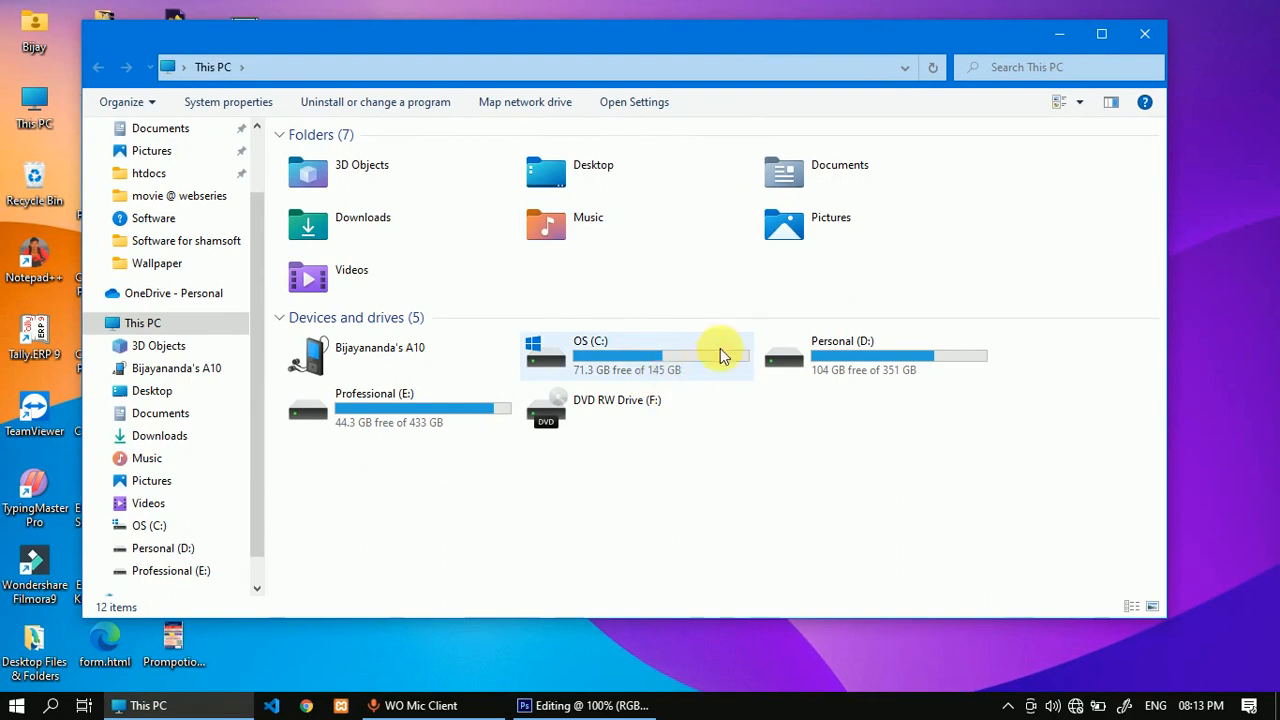
{"action": "double_click", "coordinate": [843, 362]}
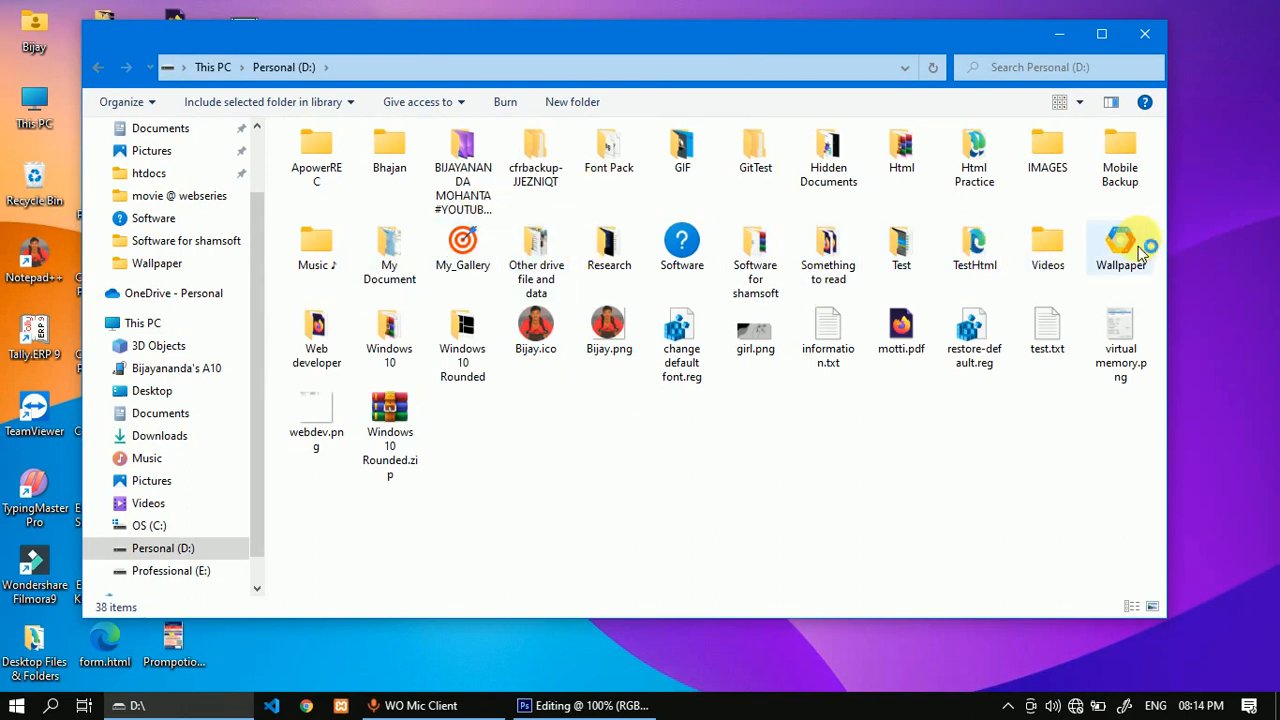
{"action": "left_click", "coordinate": [1050, 146]}
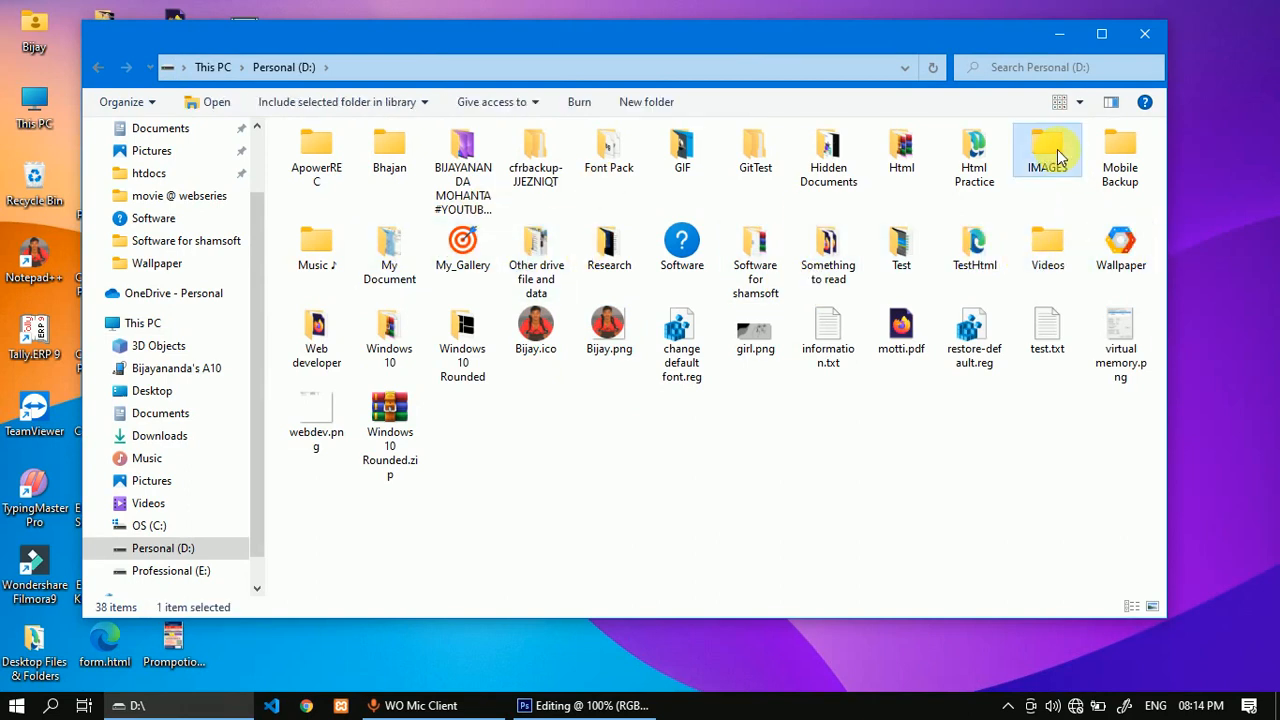
{"action": "key", "text": "Return"}
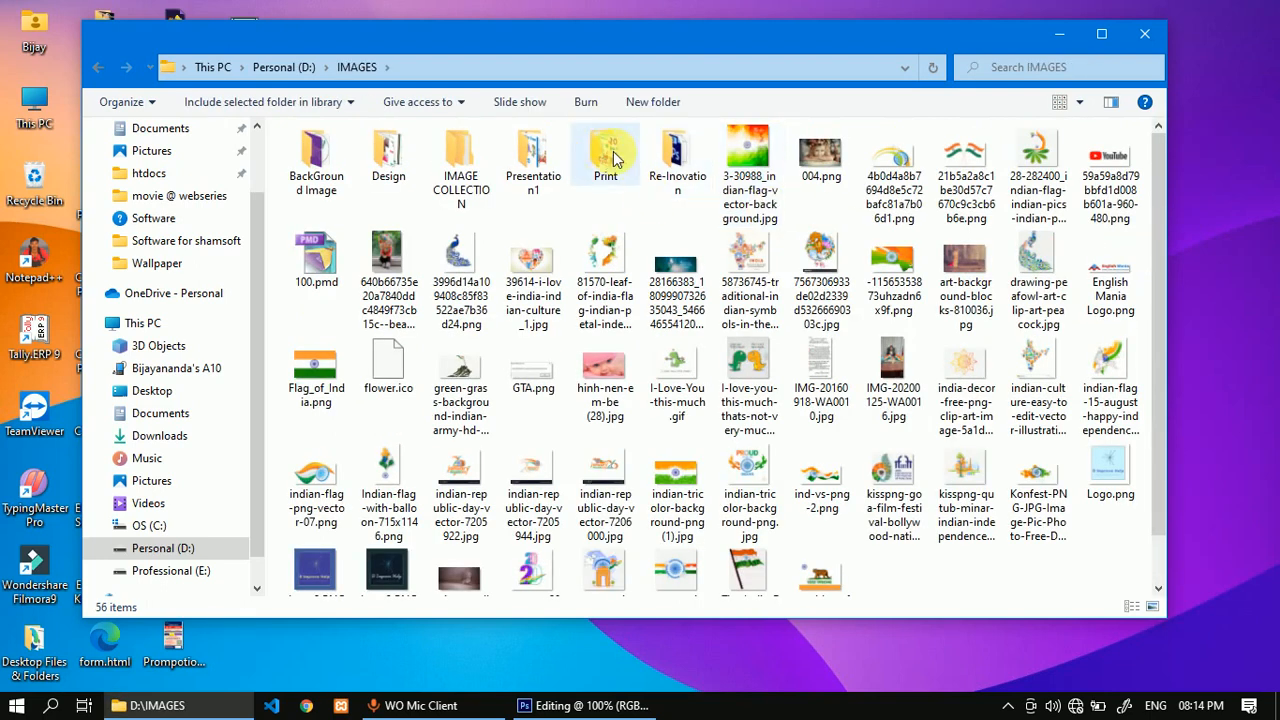
Look through the Presentation1 folder and the Print folder with its Item Design subfolder for a usable picture, and return to IMAGES.
{"action": "left_click", "coordinate": [533, 160]}
{"action": "key", "text": "Return"}
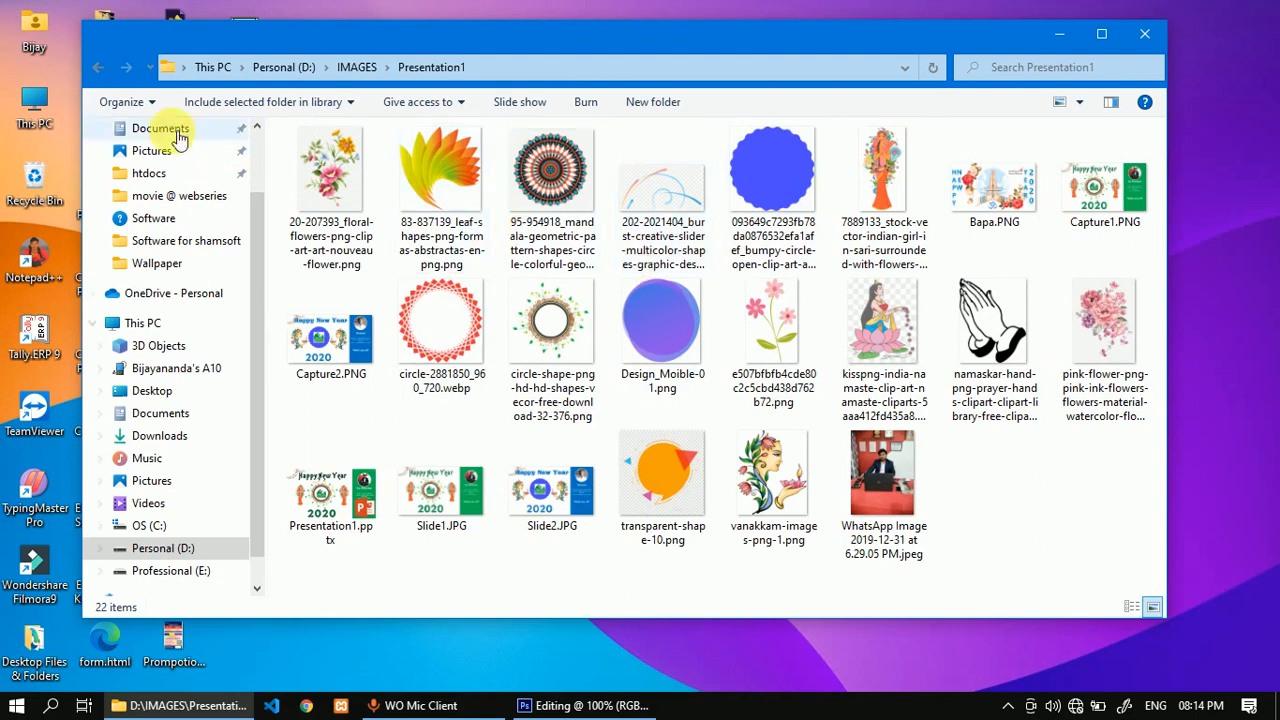
{"action": "left_click", "coordinate": [108, 65]}
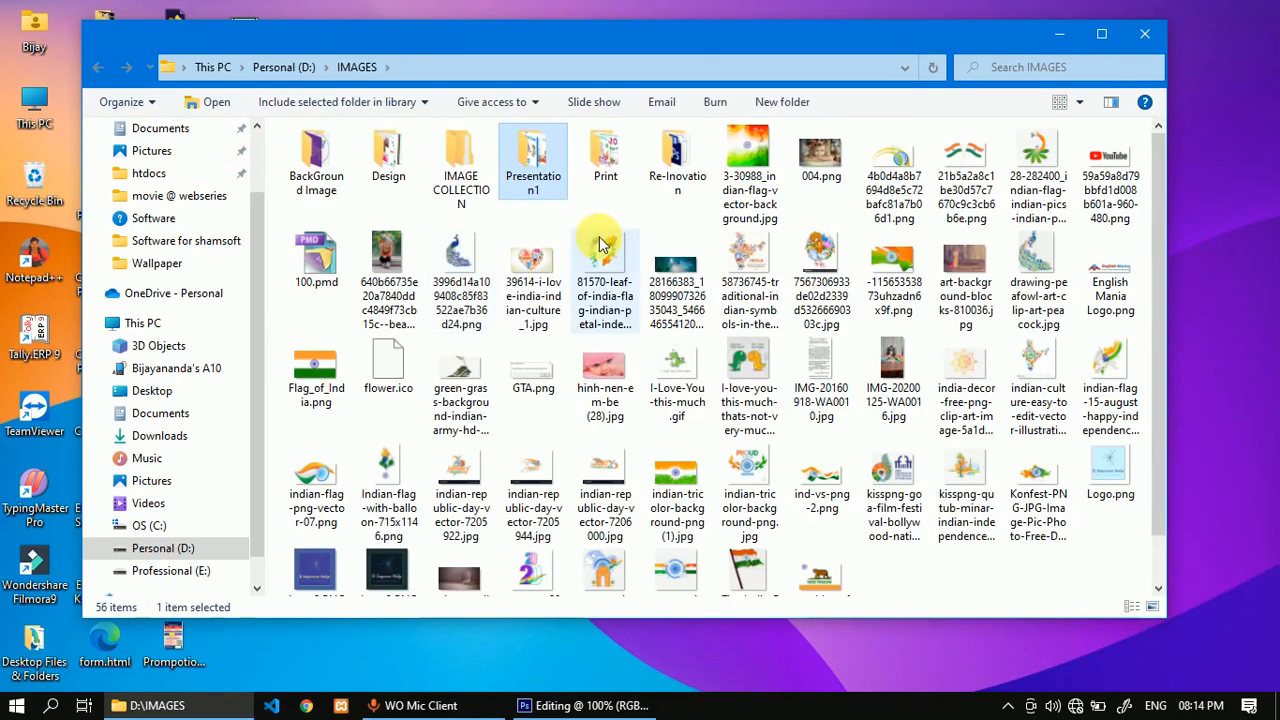
{"action": "double_click", "coordinate": [612, 152]}
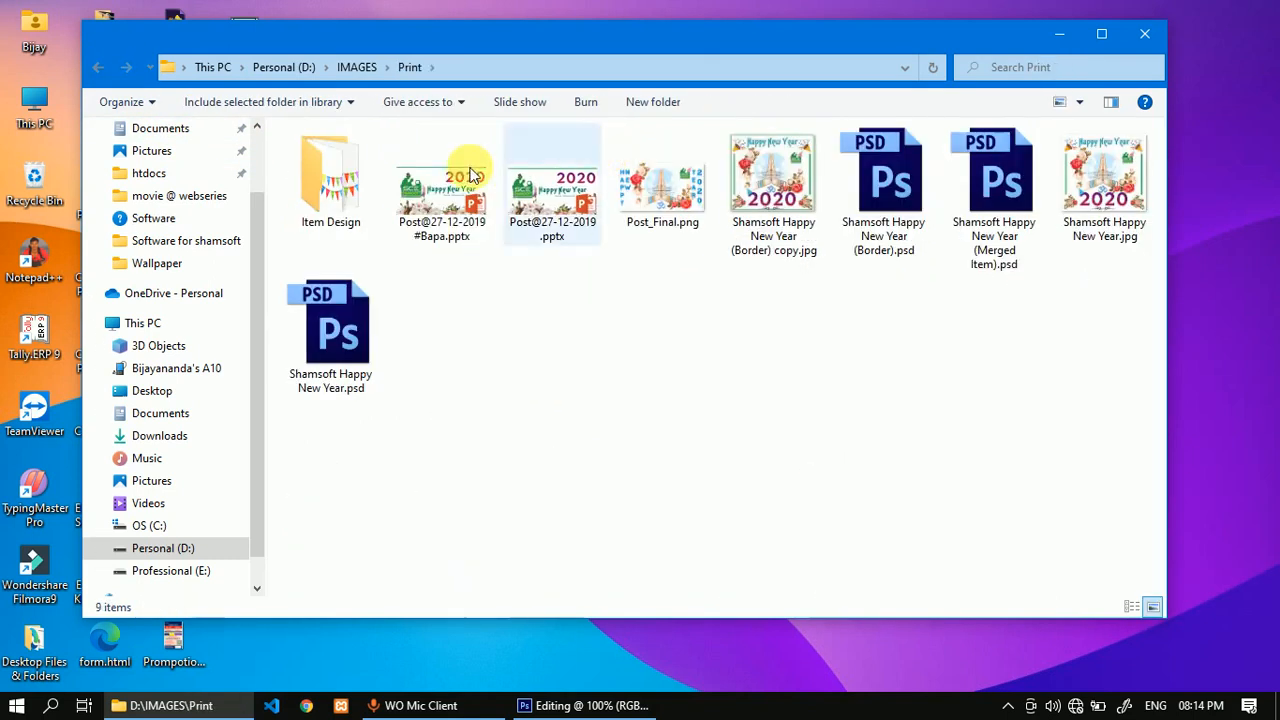
{"action": "double_click", "coordinate": [355, 190]}
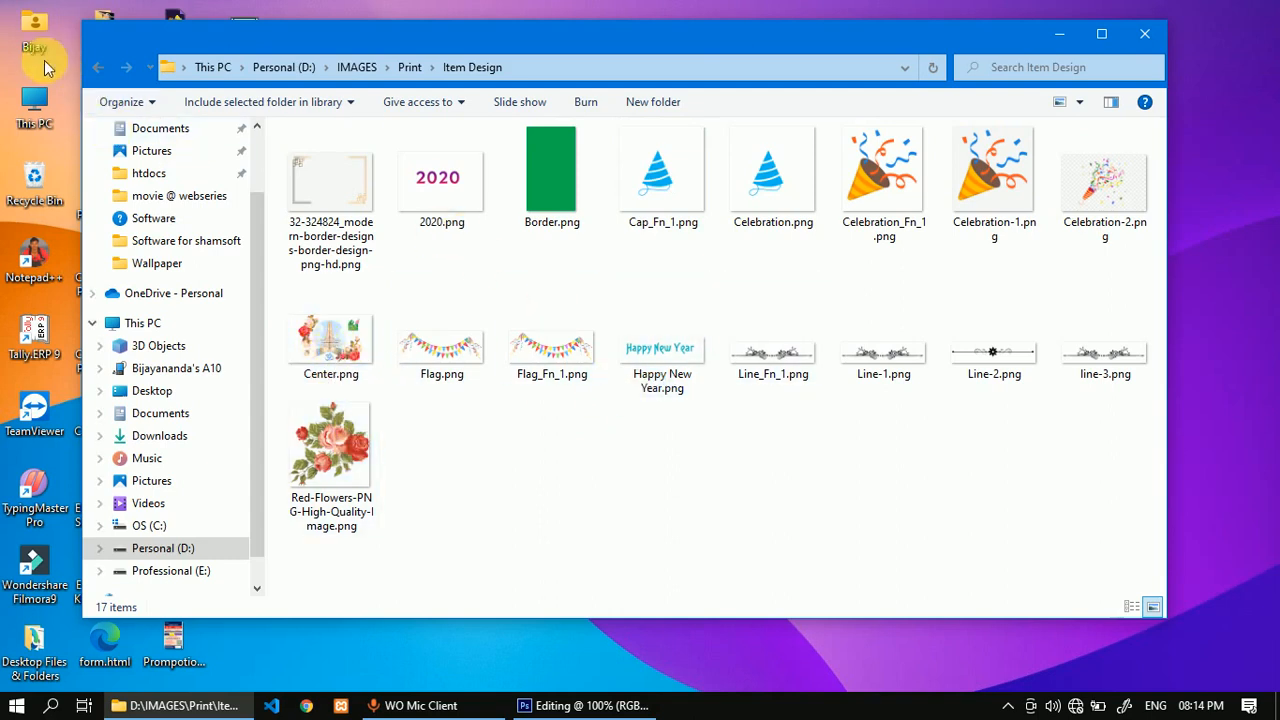
{"action": "left_click", "coordinate": [101, 68]}
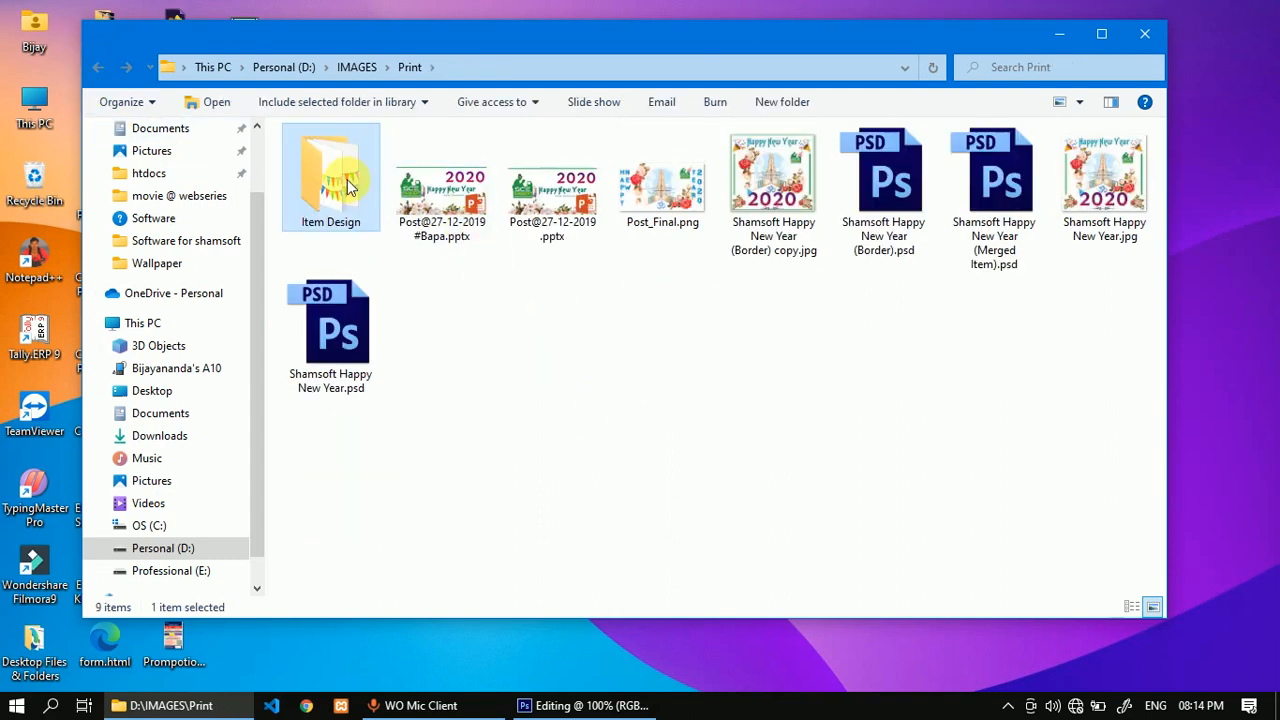
{"action": "left_click", "coordinate": [97, 66]}
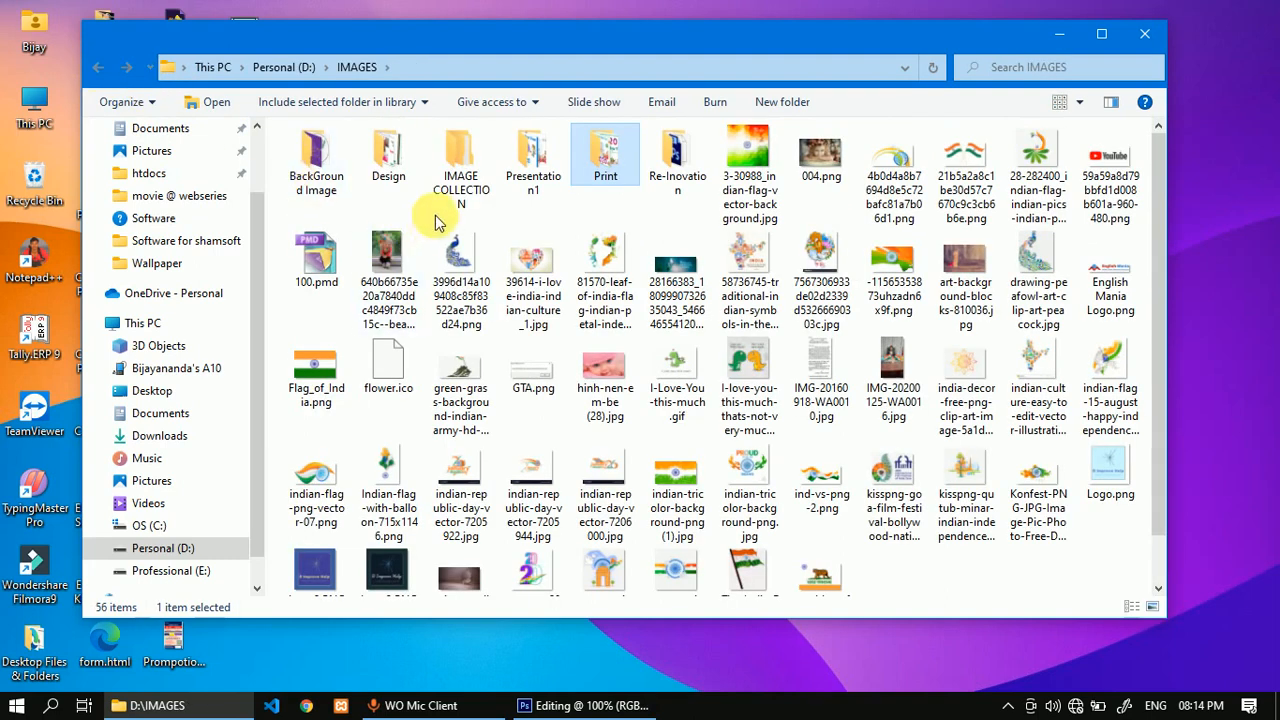
Browse the Background, Bottom Part and Transparent Objetc subfolders of Re-Inovation for a picture, and go back into Background.
{"action": "left_click", "coordinate": [697, 163]}
{"action": "double_click", "coordinate": [699, 152]}
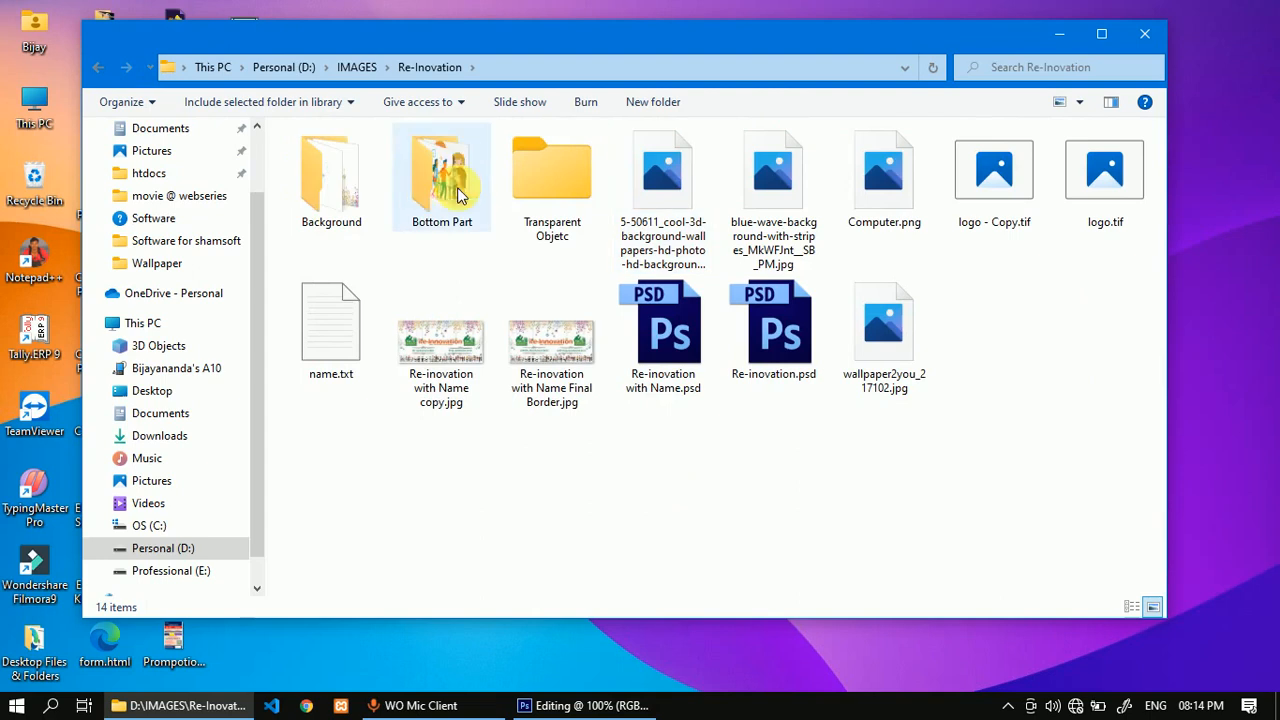
{"action": "left_click", "coordinate": [340, 190]}
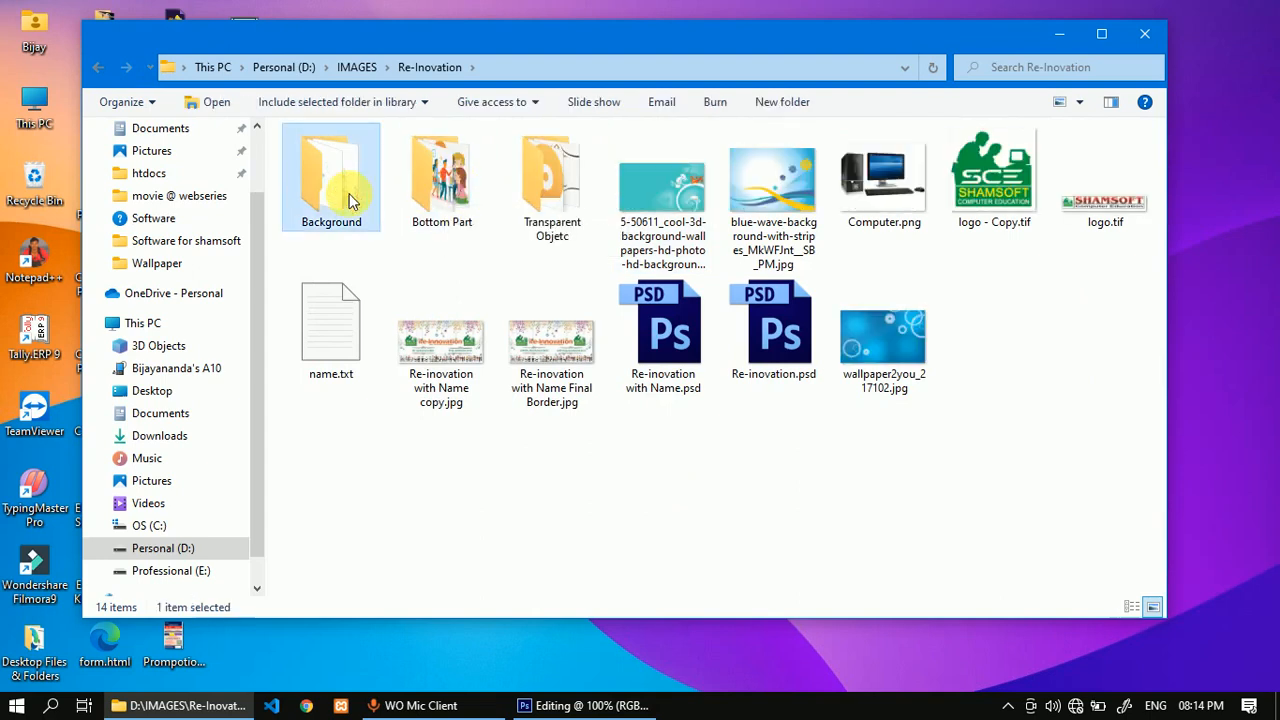
{"action": "double_click", "coordinate": [340, 190]}
{"action": "mouse_move", "coordinate": [490, 276]}
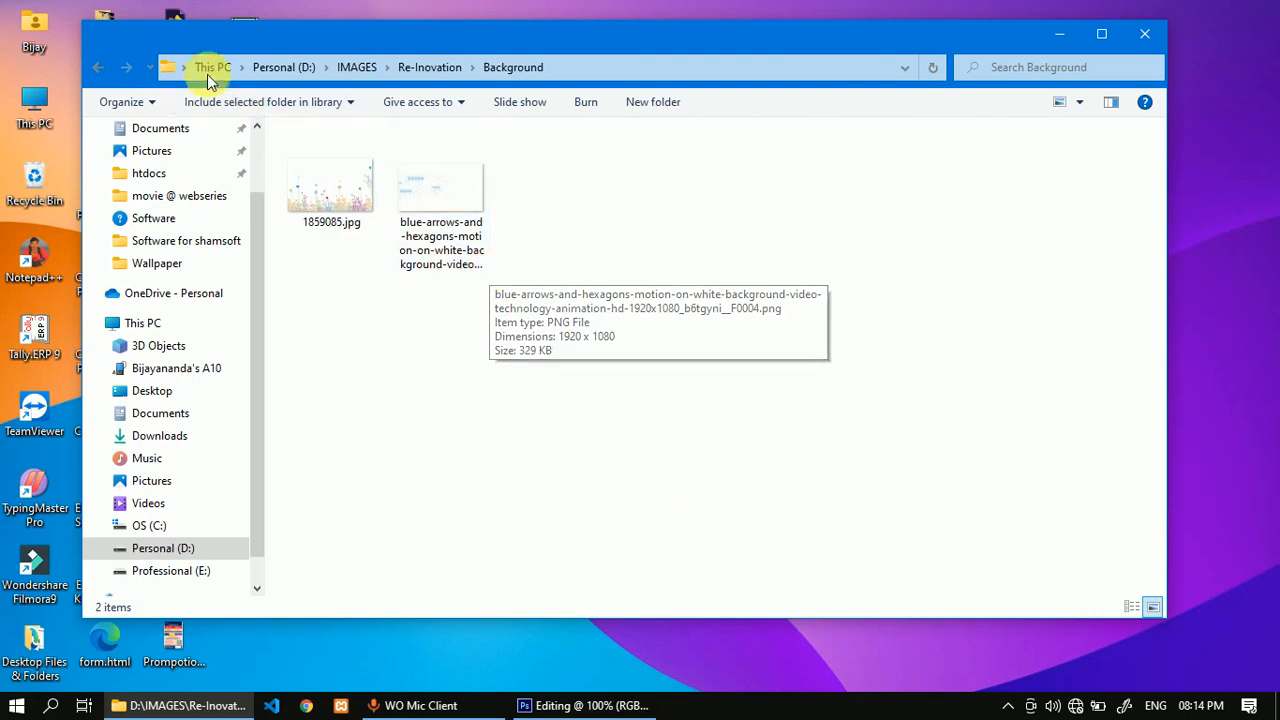
{"action": "left_click", "coordinate": [101, 69]}
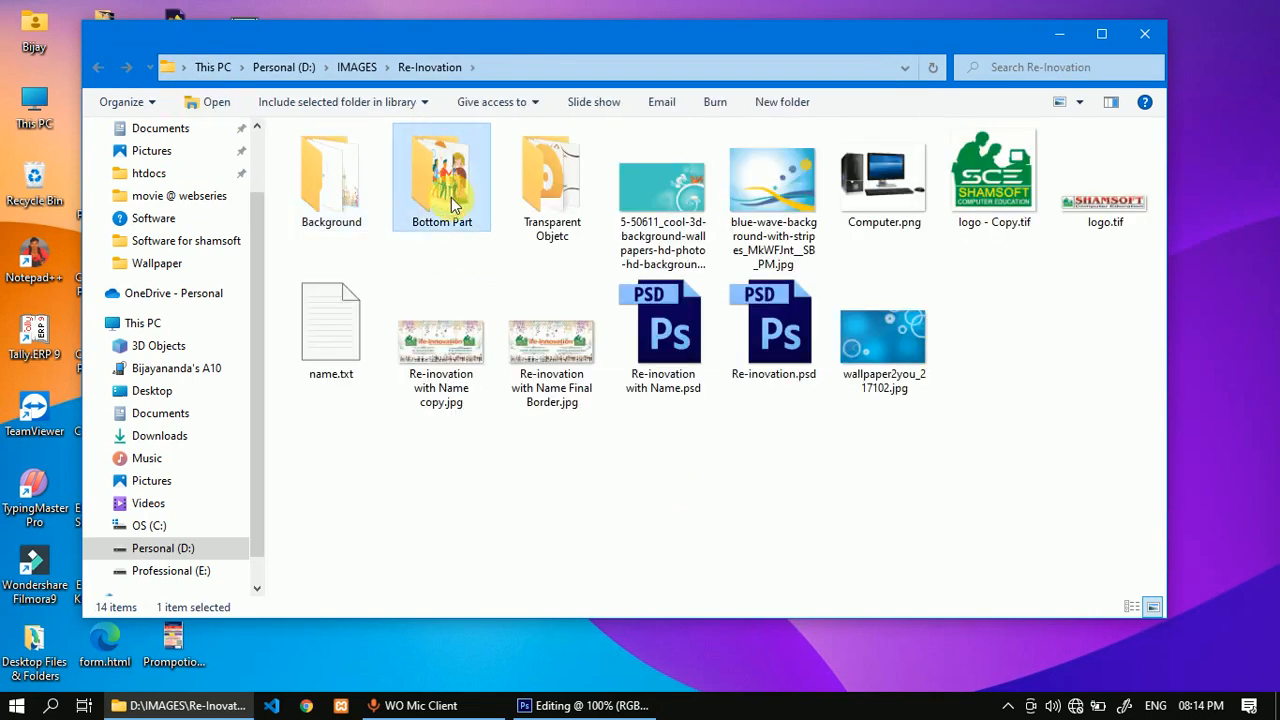
{"action": "double_click", "coordinate": [460, 202]}
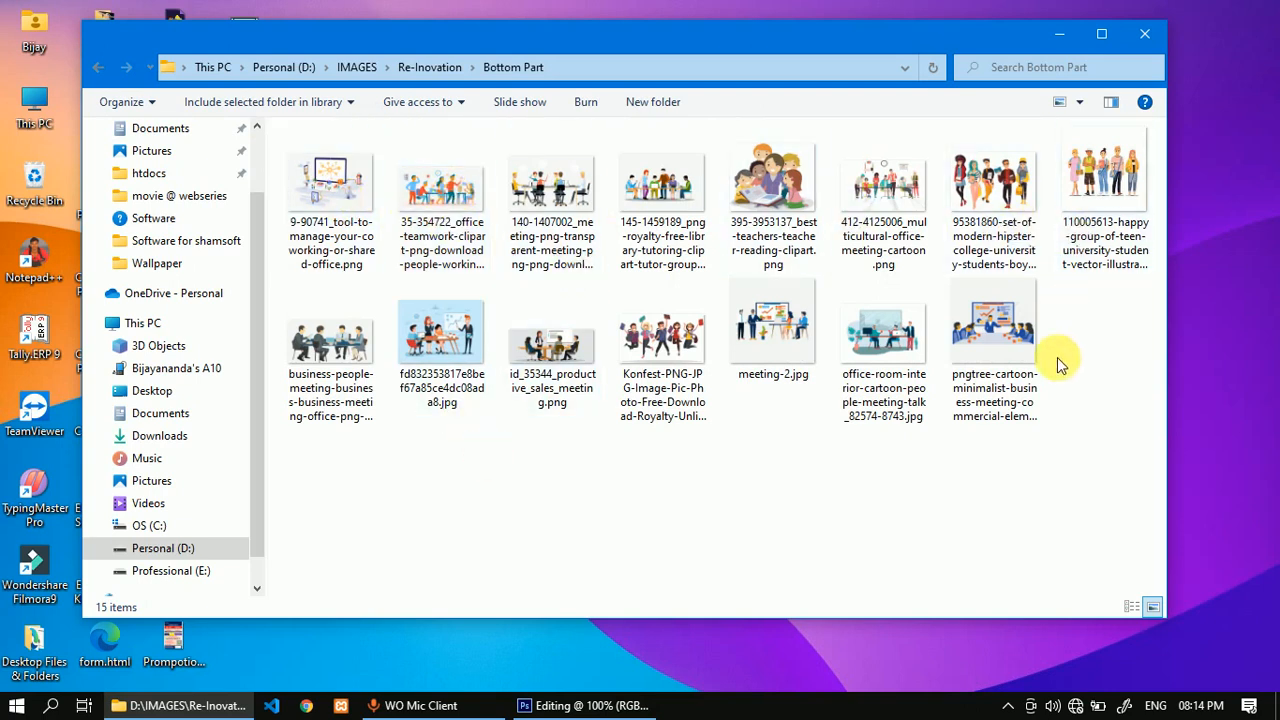
{"action": "left_click", "coordinate": [97, 70]}
{"action": "double_click", "coordinate": [552, 188]}
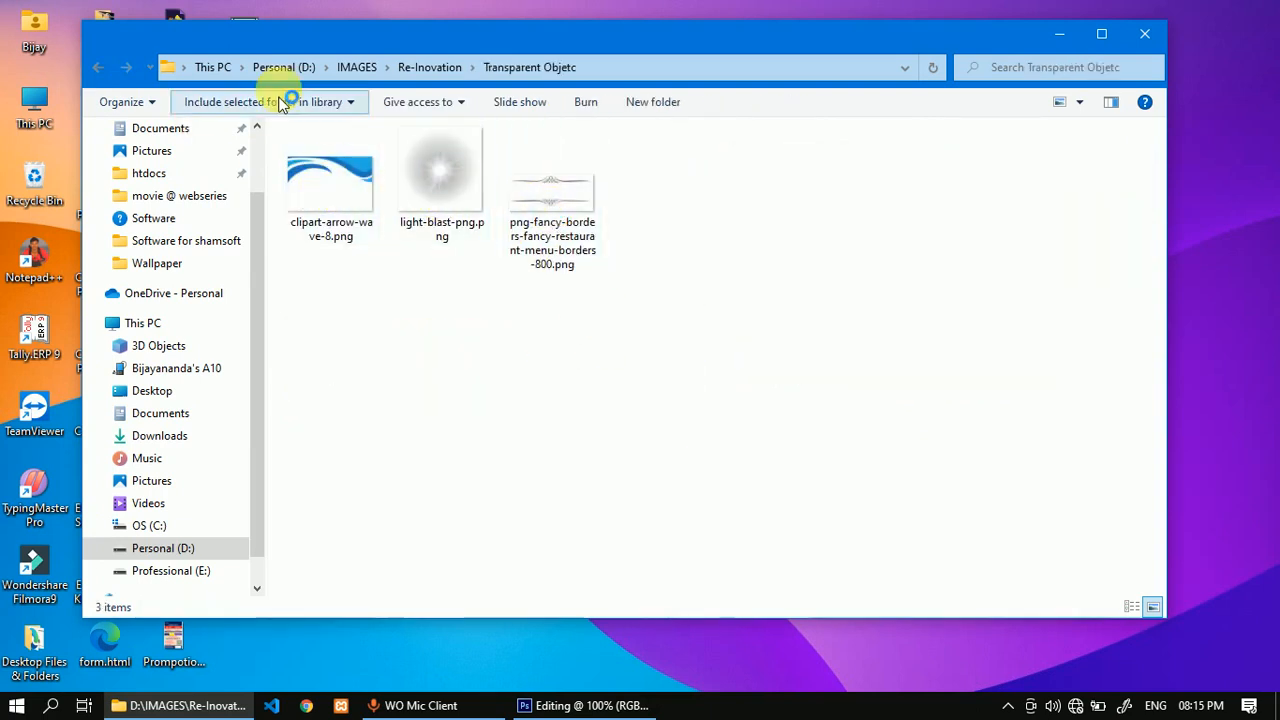
{"action": "left_click", "coordinate": [100, 70]}
{"action": "double_click", "coordinate": [328, 182]}
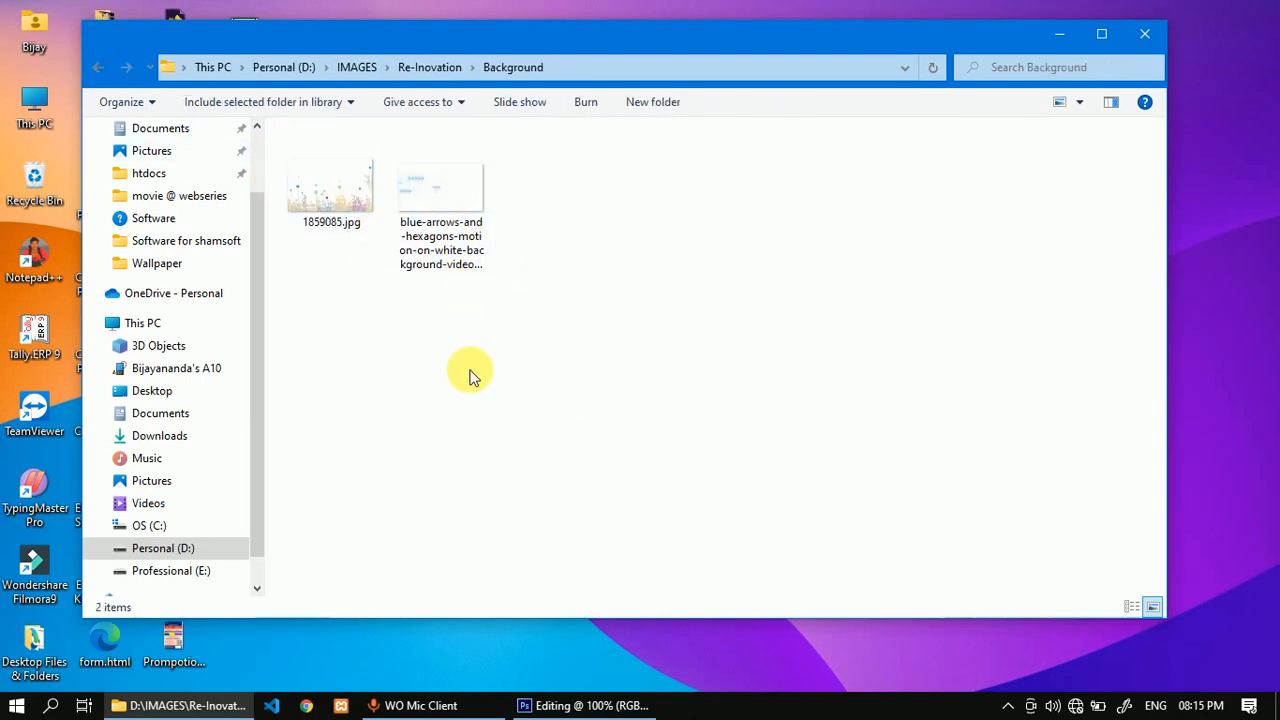
Switch to Photoshop and float the Editing document in its own window, cancelling the file Open dialog.
{"action": "left_click", "coordinate": [590, 706]}
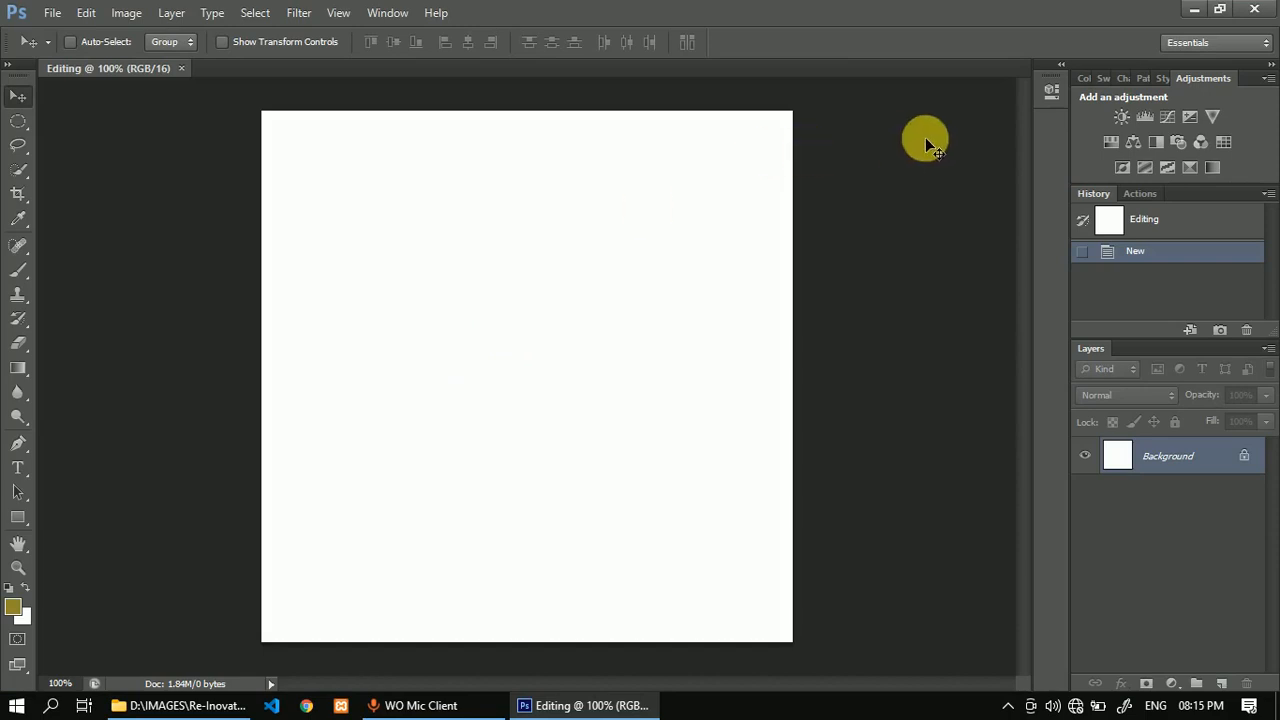
{"action": "left_click_drag", "start_coordinate": [132, 66], "coordinate": [180, 86]}
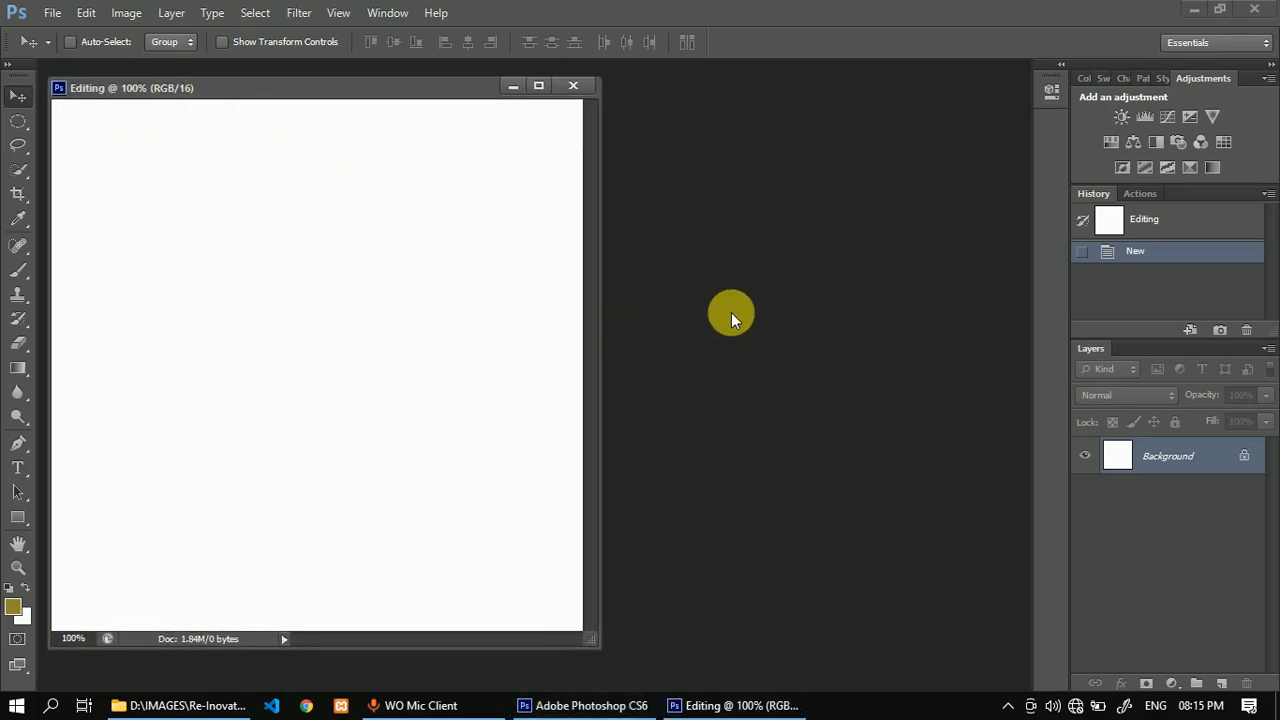
{"action": "double_click", "coordinate": [746, 362]}
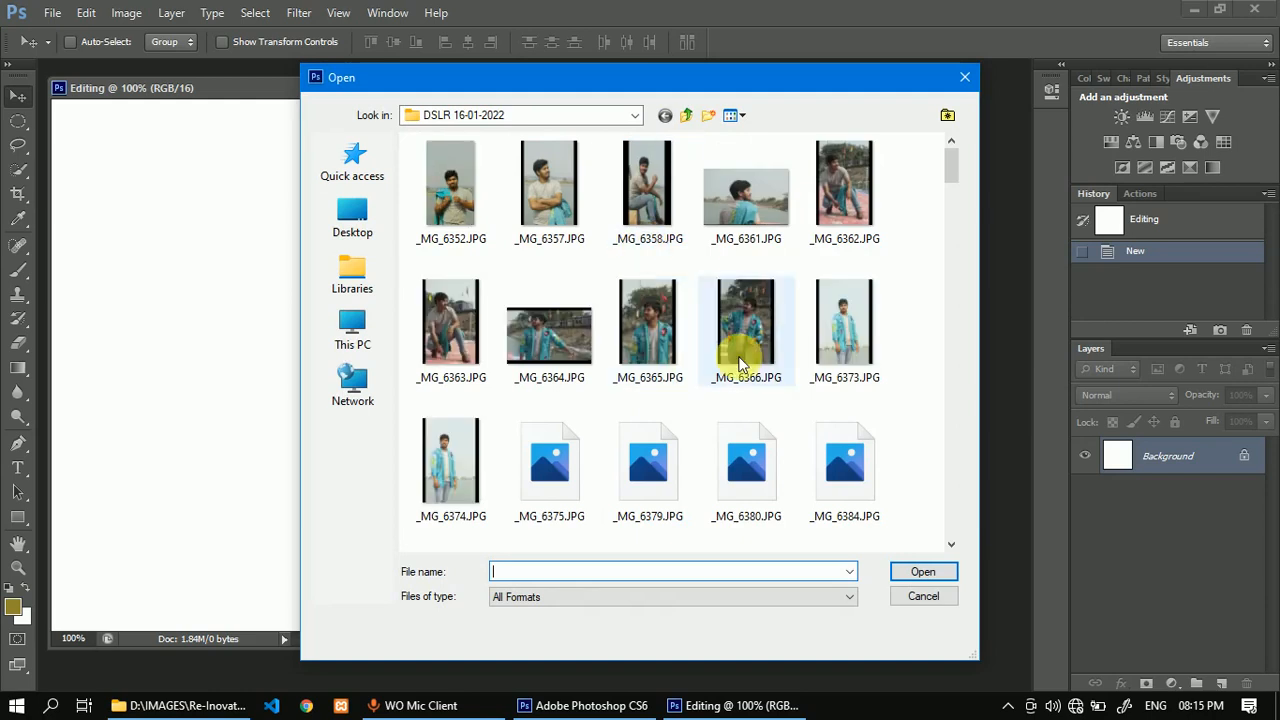
{"action": "left_click", "coordinate": [937, 606]}
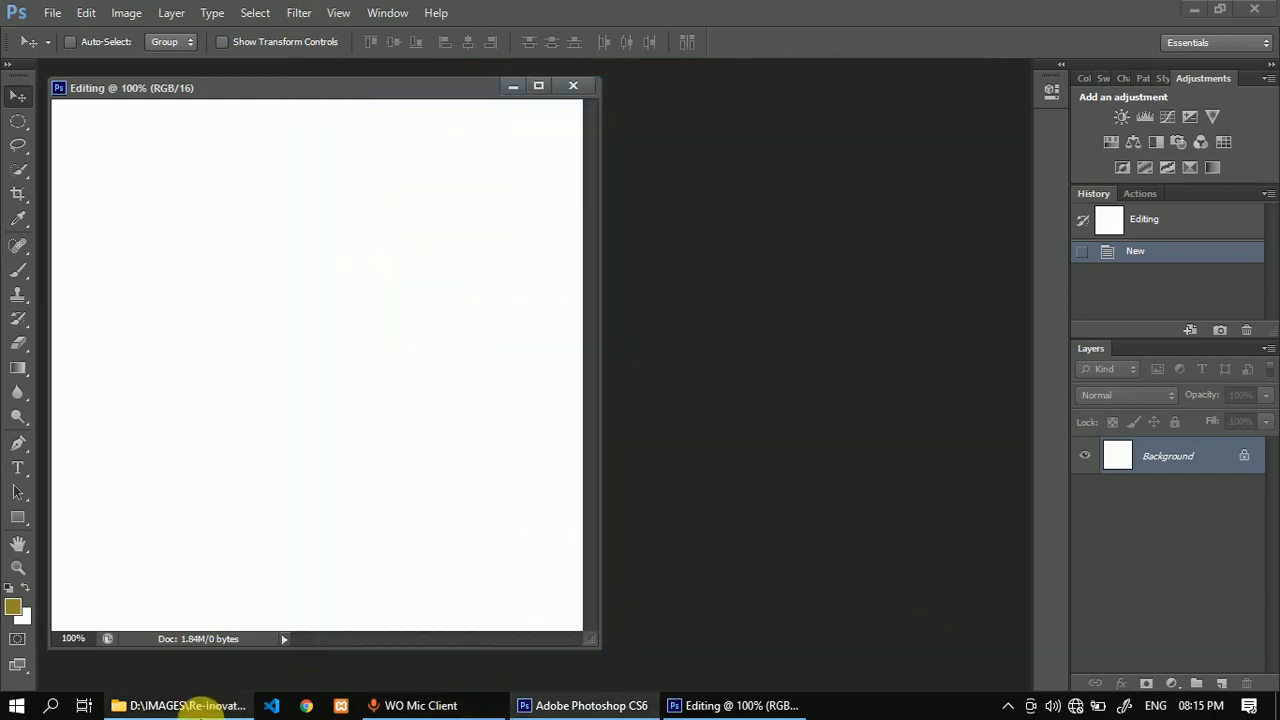
Bring 1859085.jpg from the File Explorer Background folder into Photoshop as a separate document.
{"action": "left_click", "coordinate": [205, 705]}
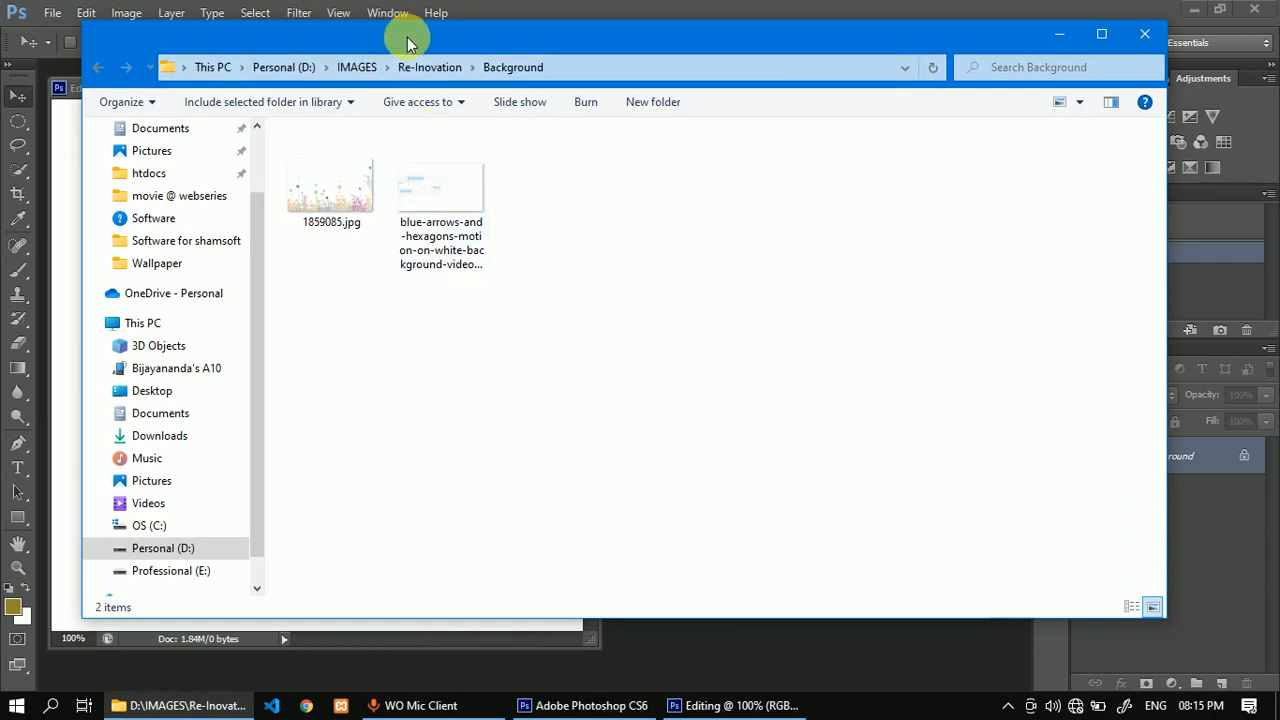
{"action": "left_click_drag", "start_coordinate": [400, 34], "coordinate": [1102, 278]}
{"action": "left_click_drag", "start_coordinate": [1036, 425], "coordinate": [694, 336]}
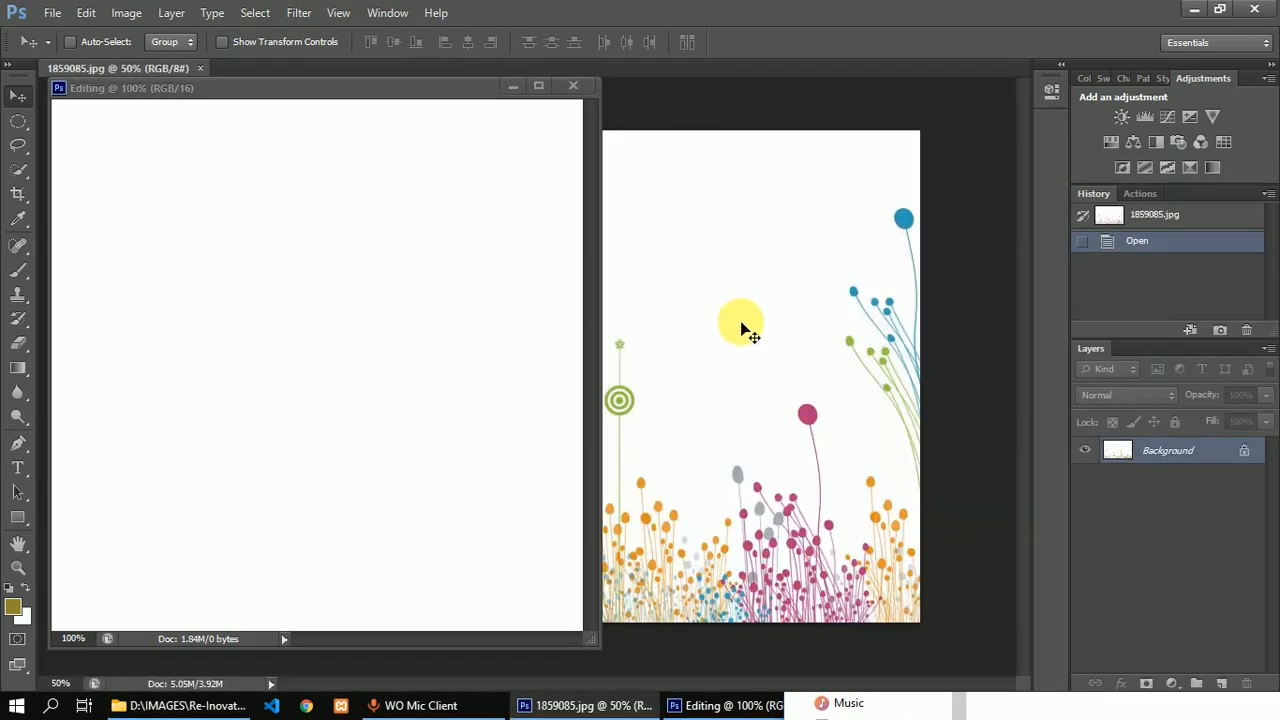
Move the Editing window aside and float 1859085.jpg in its own window.
{"action": "left_click", "coordinate": [413, 143]}
{"action": "left_click_drag", "start_coordinate": [320, 87], "coordinate": [571, 143]}
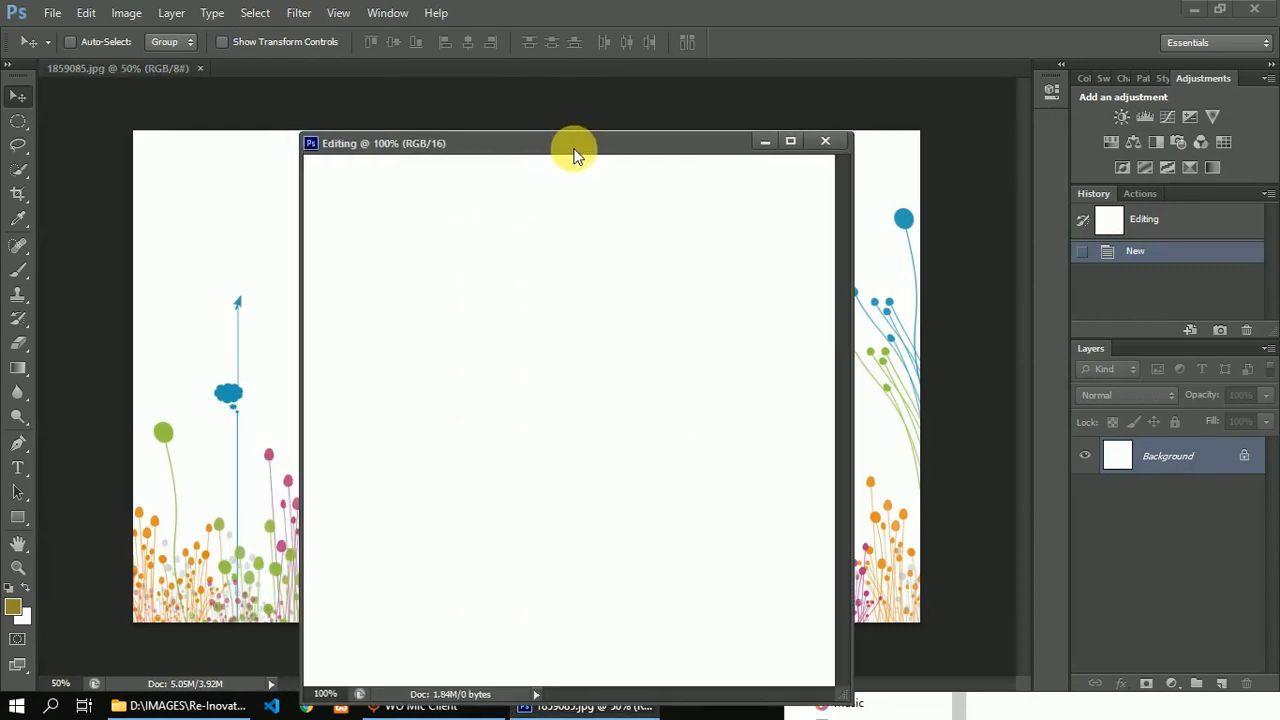
{"action": "left_click", "coordinate": [96, 68]}
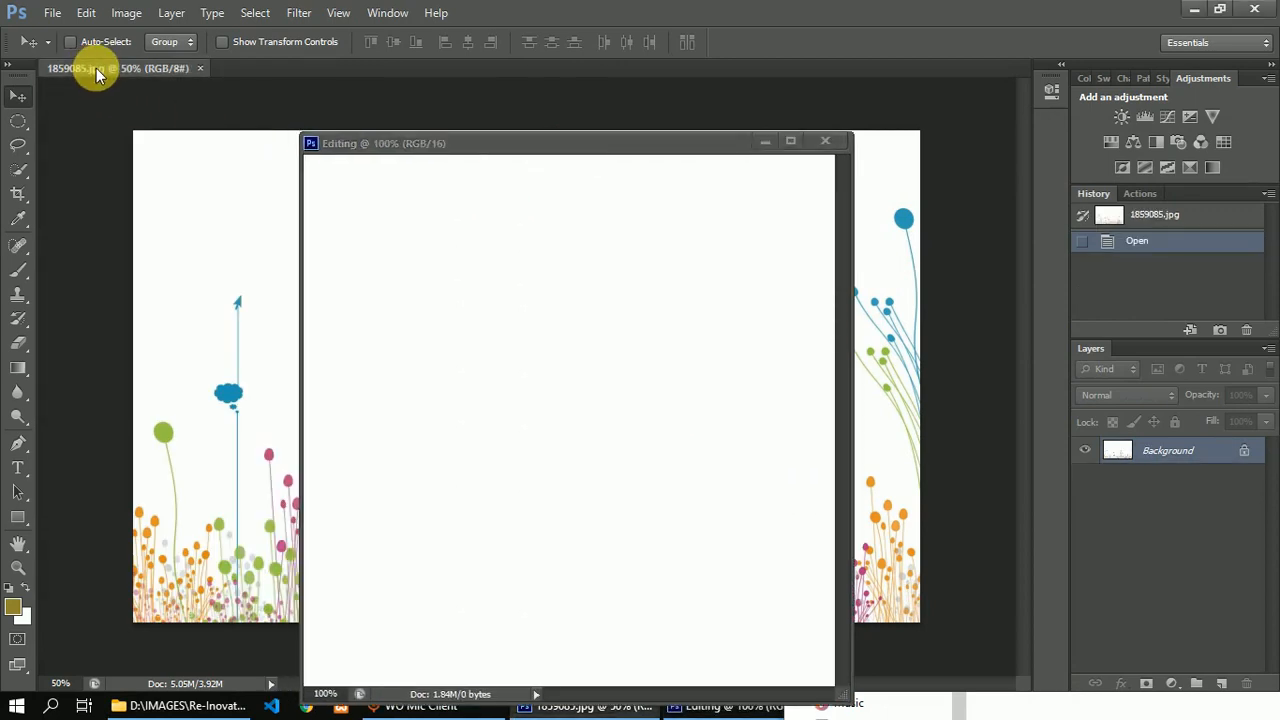
{"action": "left_click_drag", "start_coordinate": [96, 70], "coordinate": [103, 177]}
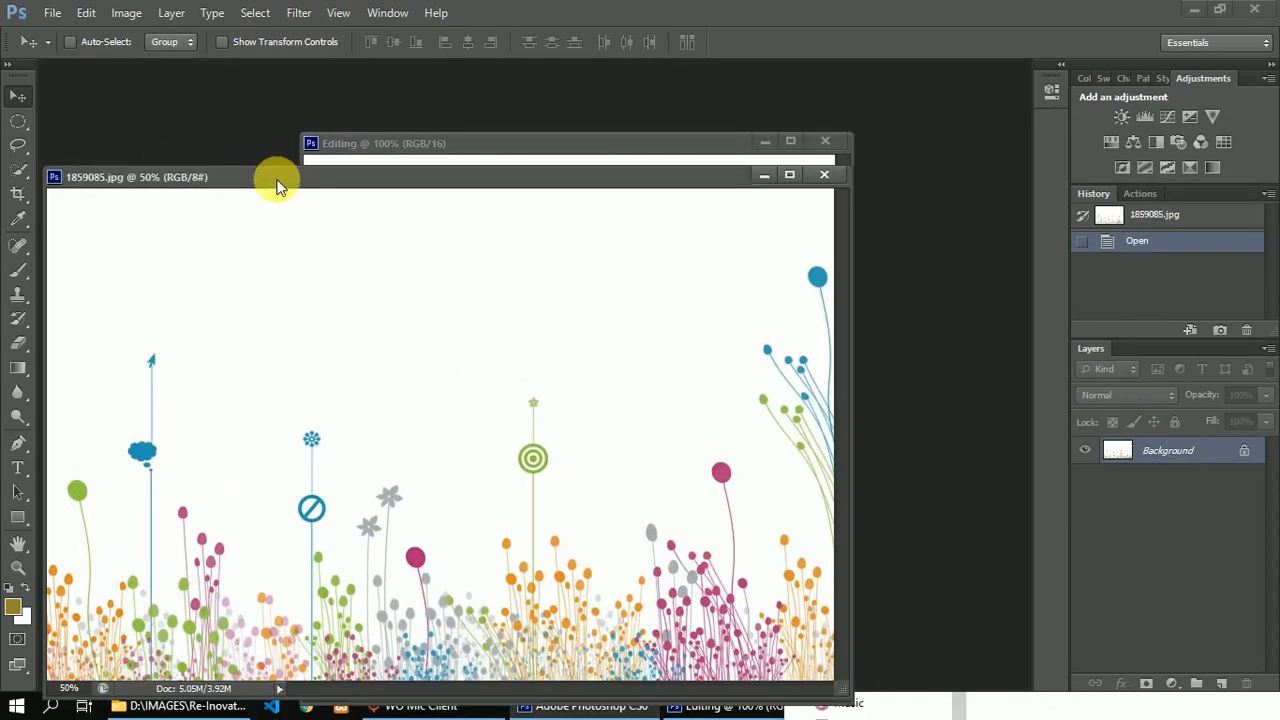
{"action": "left_click_drag", "start_coordinate": [279, 187], "coordinate": [614, 229]}
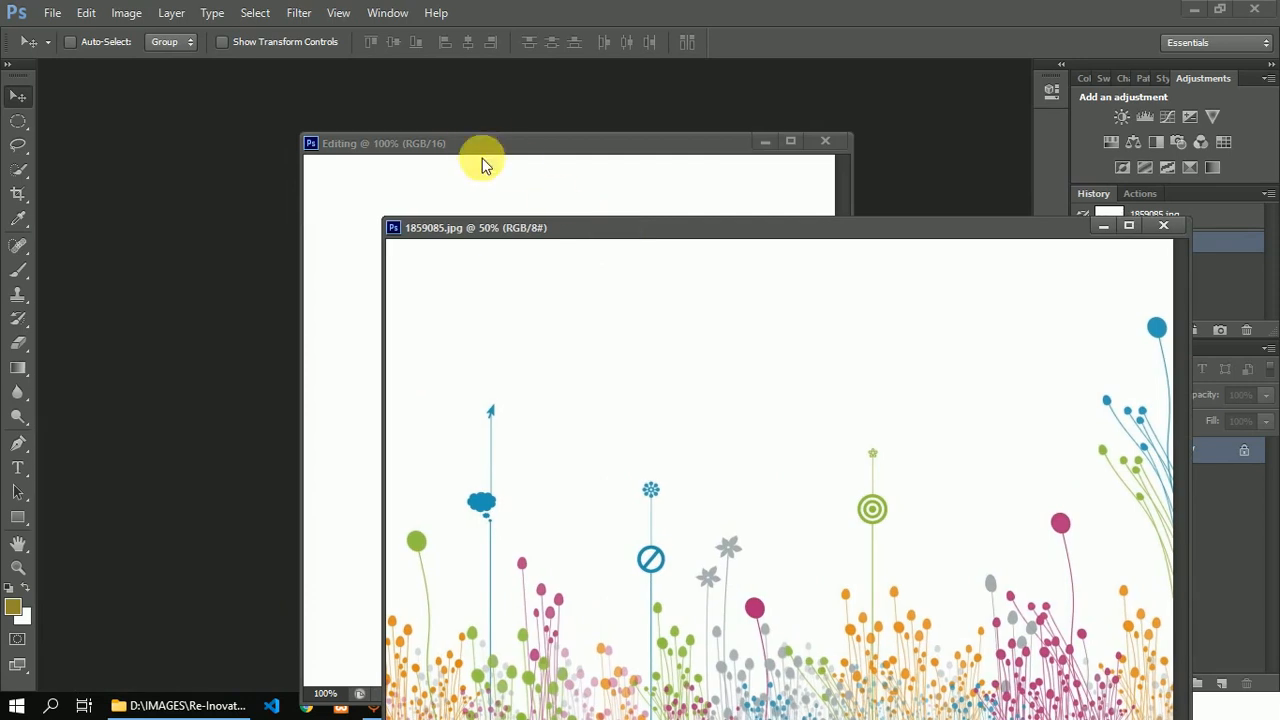
Arrange the floating Editing and 1859085.jpg windows so that both documents are partly visible.
{"action": "left_click_drag", "start_coordinate": [494, 155], "coordinate": [302, 122]}
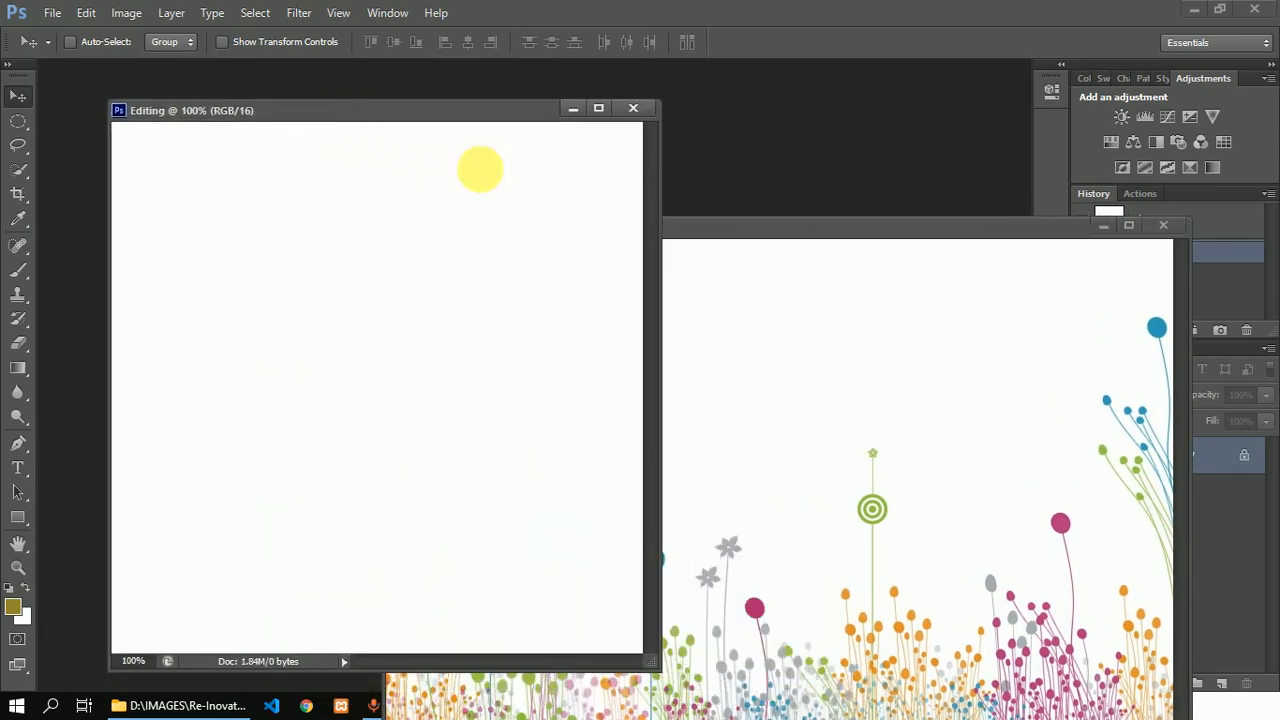
{"action": "left_click_drag", "start_coordinate": [787, 235], "coordinate": [814, 188]}
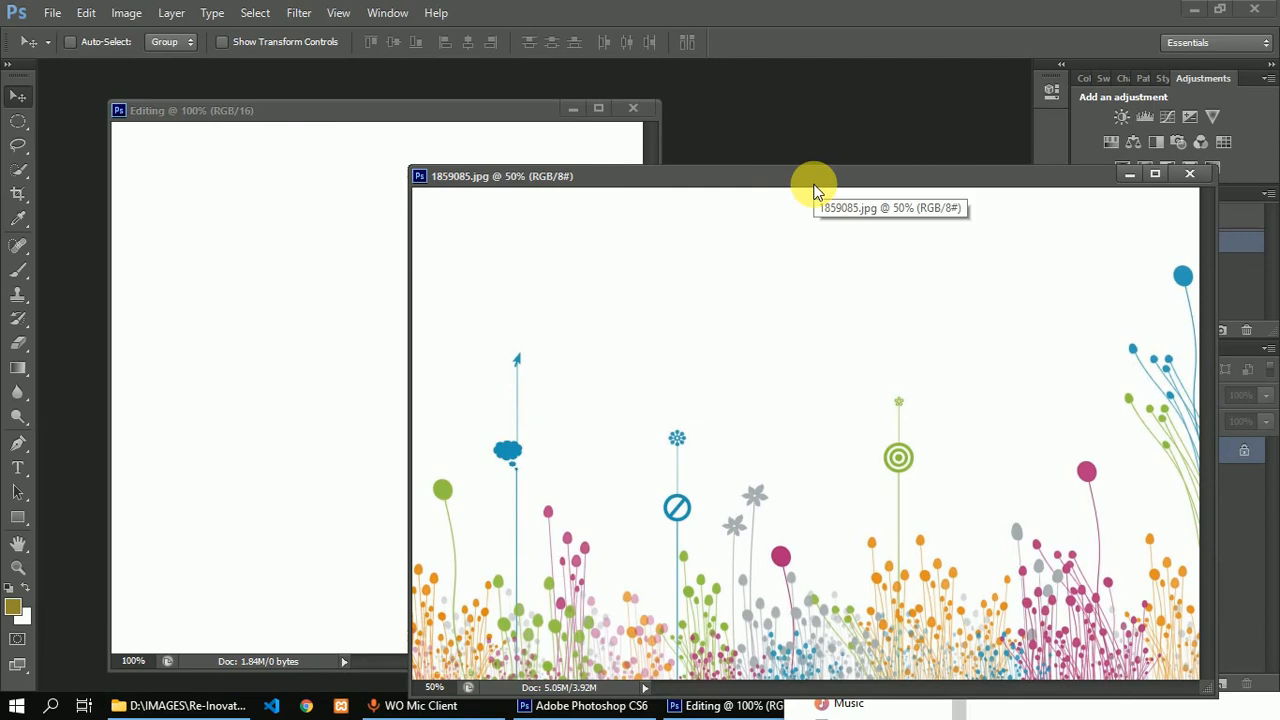
{"action": "left_click", "coordinate": [458, 124]}
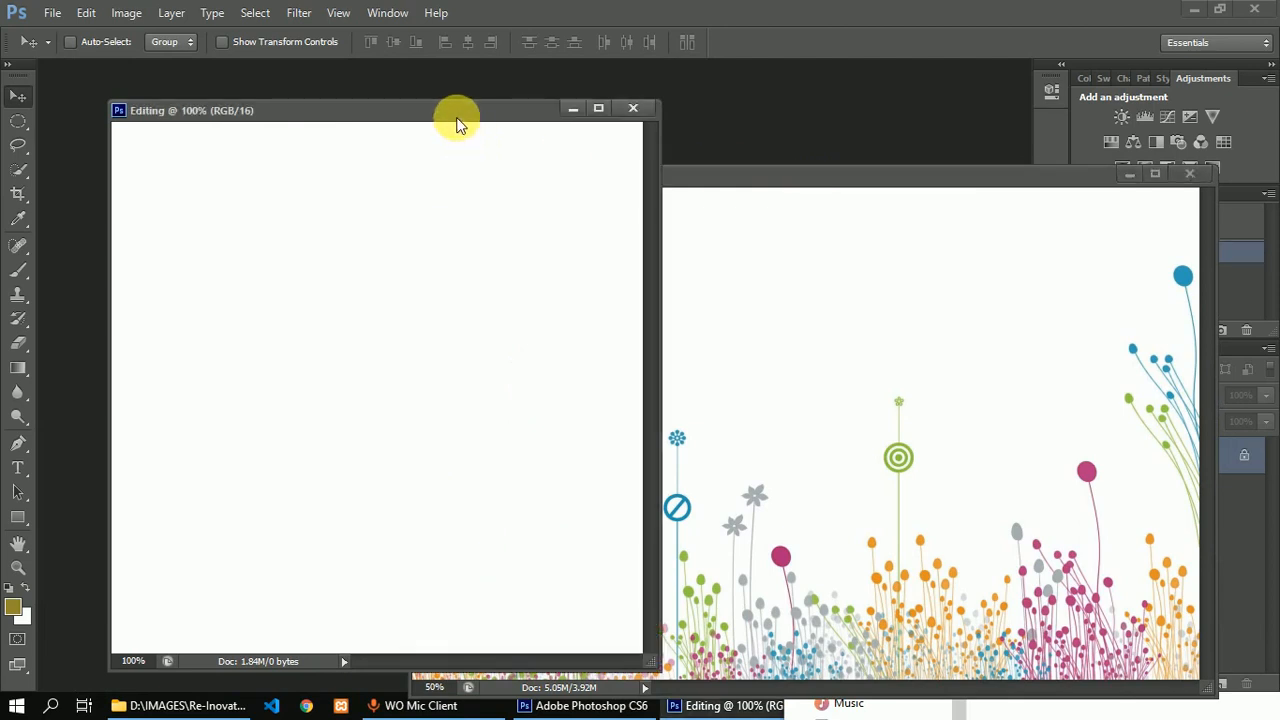
{"action": "left_click_drag", "start_coordinate": [1080, 182], "coordinate": [863, 204]}
Convert the Editing document's locked Background into a regular layer named Layer 0.
{"action": "left_click", "coordinate": [508, 120]}
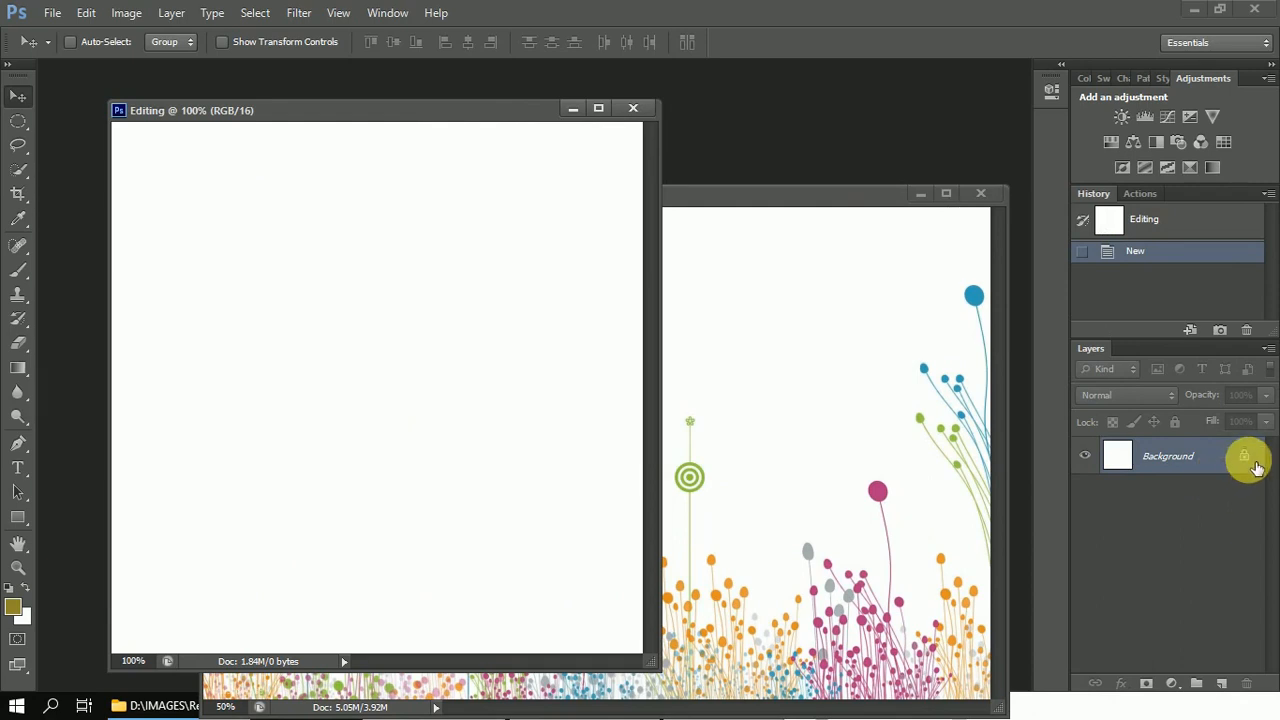
{"action": "left_click", "coordinate": [1206, 458]}
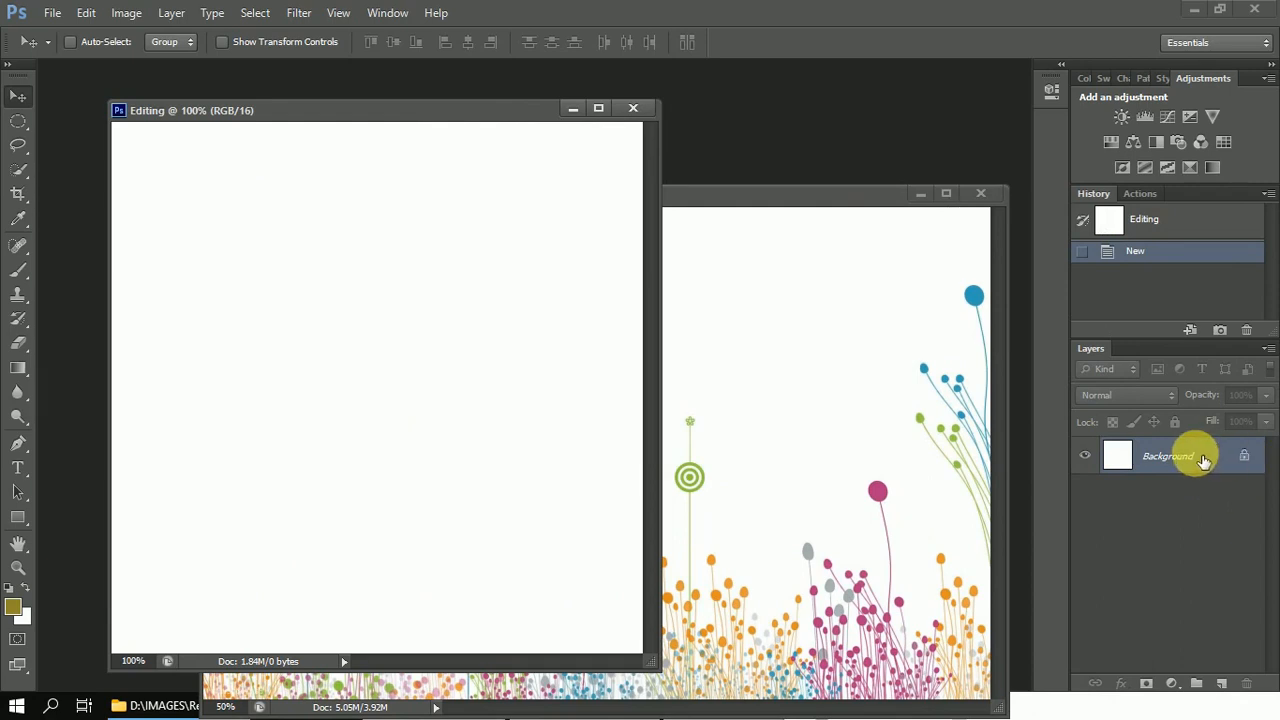
{"action": "double_click", "coordinate": [1205, 458]}
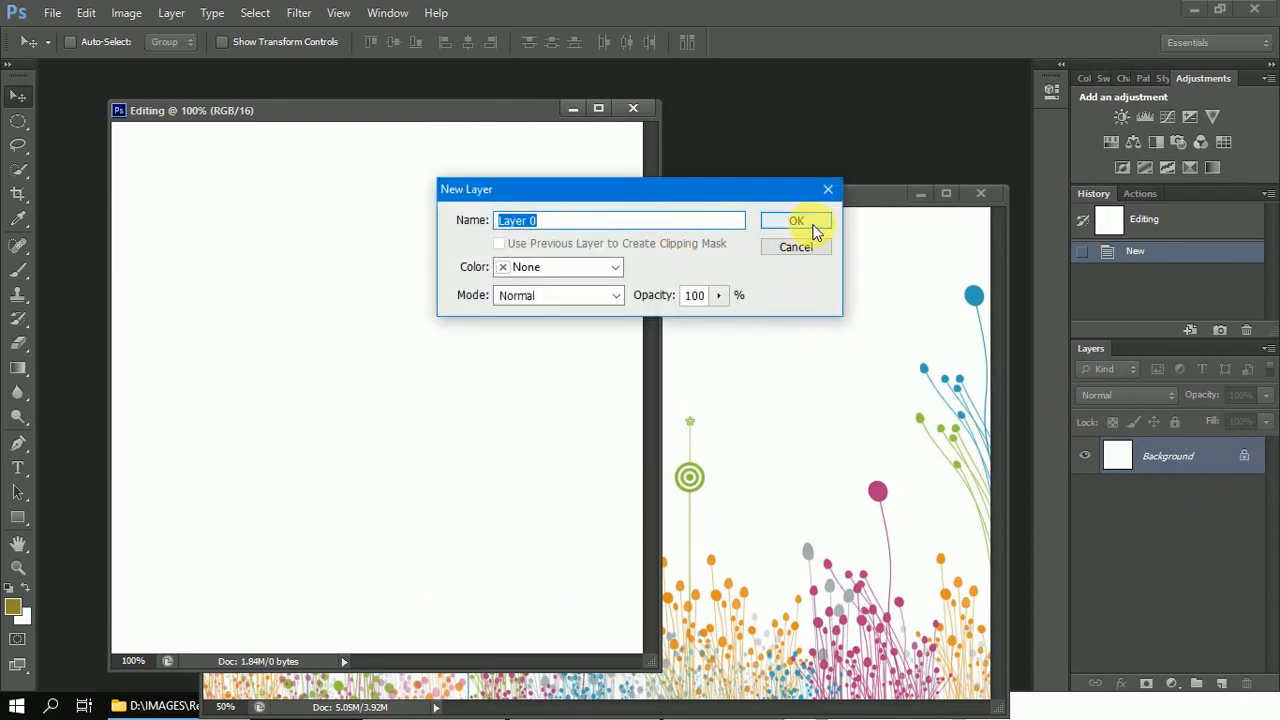
{"action": "left_click", "coordinate": [815, 226]}
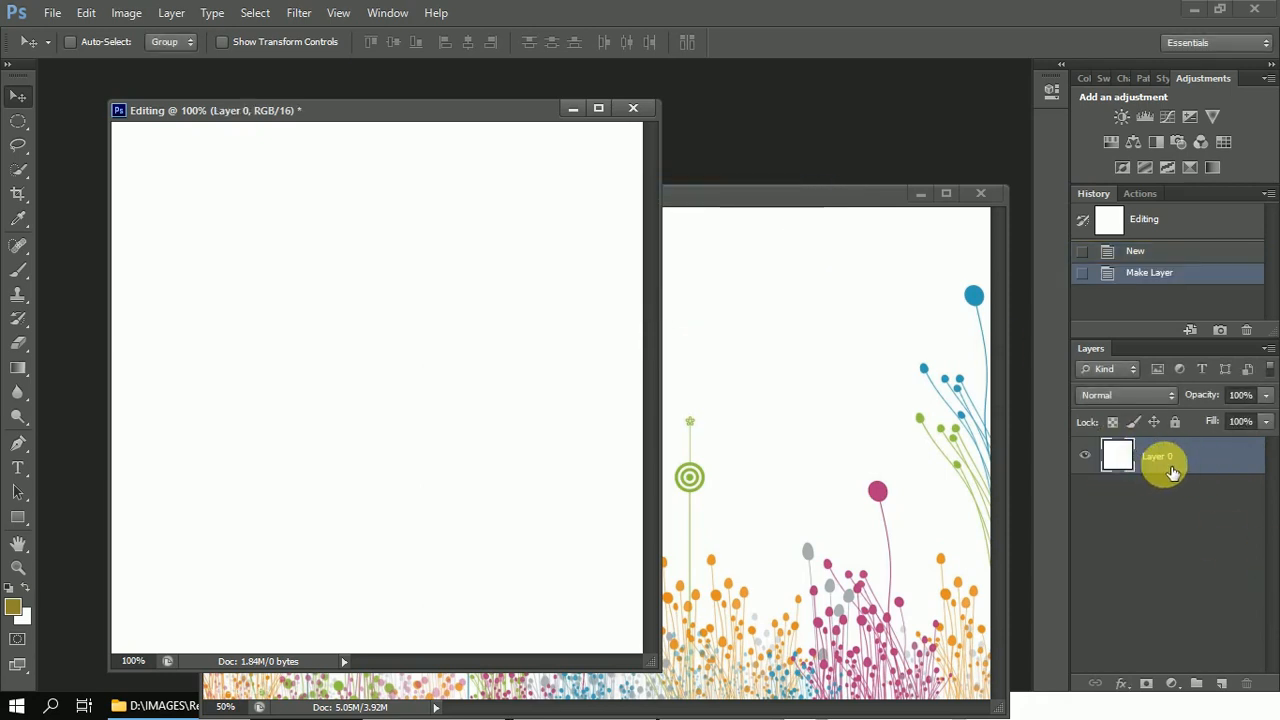
Copy the flower picture from 1859085.jpg into the Editing document, accepting the different colour depth, and close 1859085.jpg.
{"action": "left_click_drag", "start_coordinate": [815, 203], "coordinate": [1125, 236]}
{"action": "left_click_drag", "start_coordinate": [756, 347], "coordinate": [360, 311]}
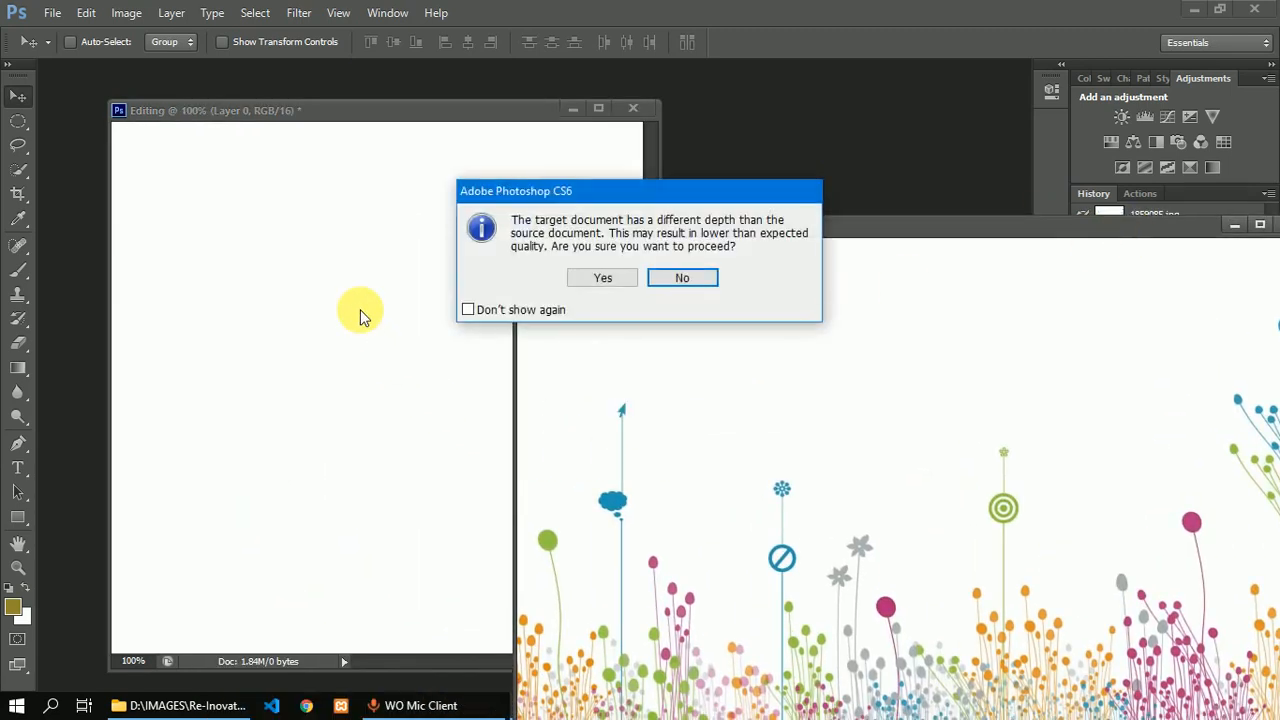
{"action": "left_click", "coordinate": [603, 279]}
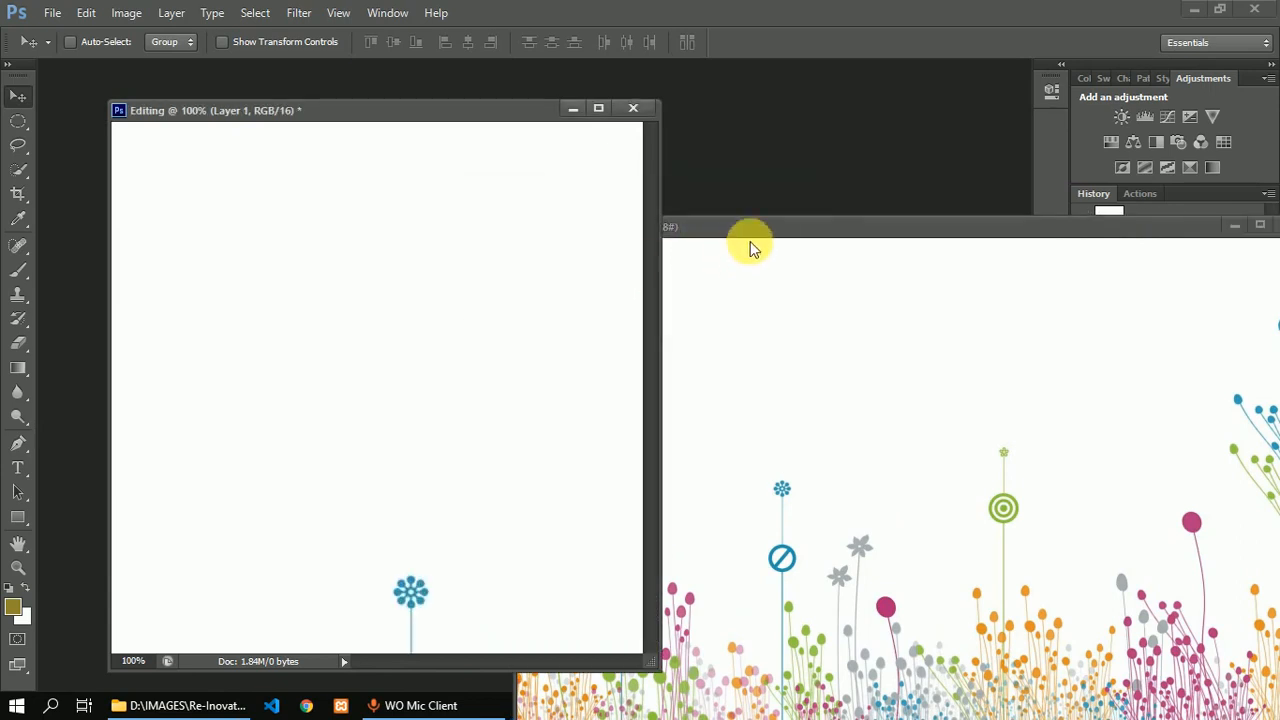
{"action": "left_click_drag", "start_coordinate": [767, 232], "coordinate": [404, 265]}
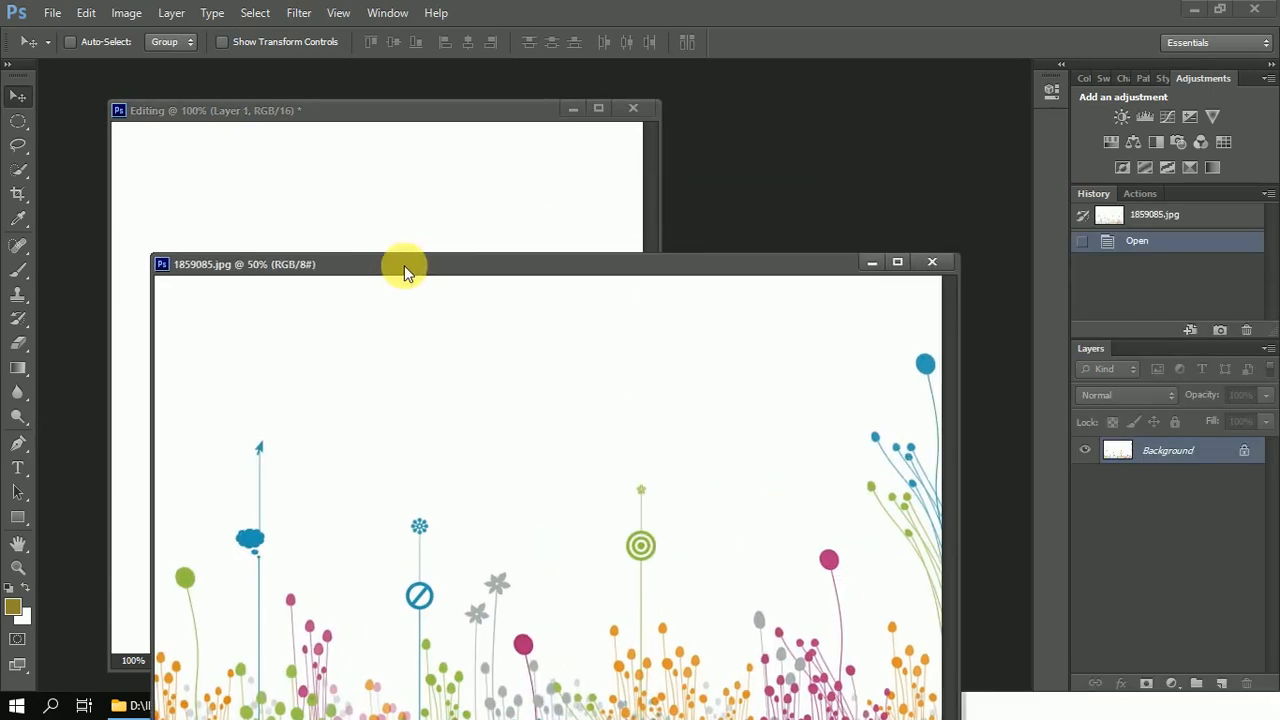
{"action": "left_click", "coordinate": [945, 265]}
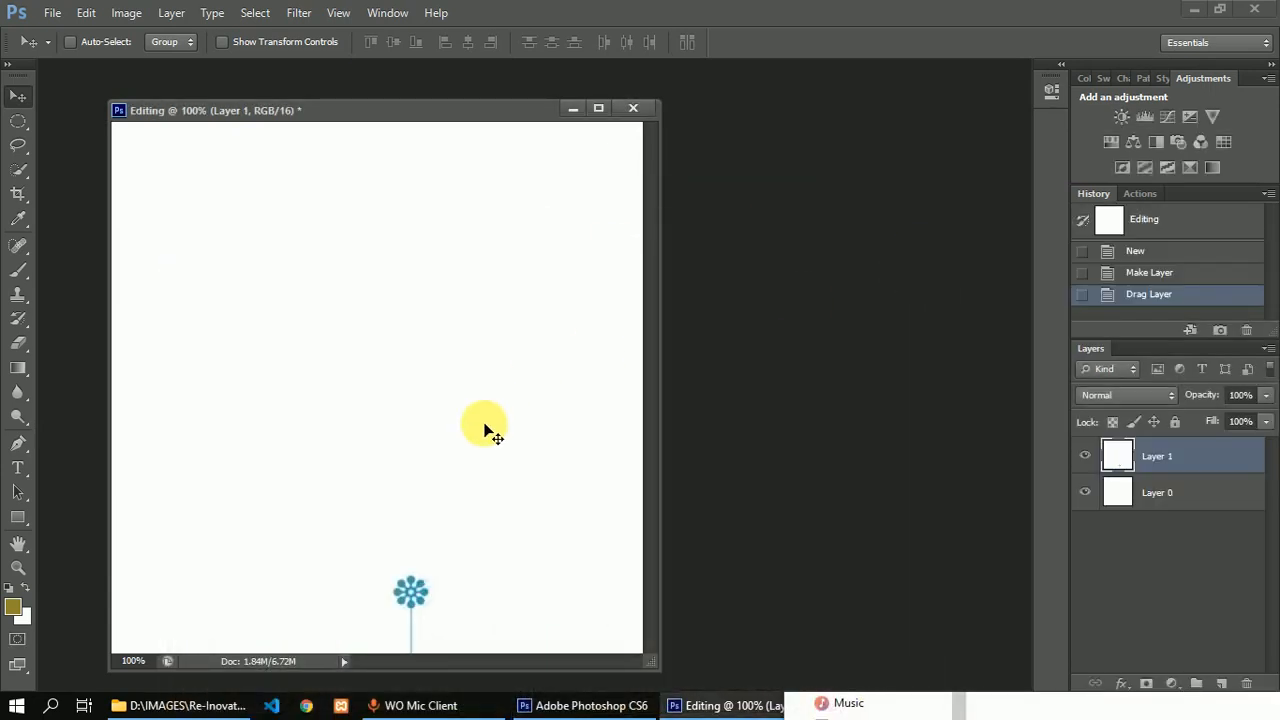
Move the flower picture on Layer 1 up and to the right within the Editing canvas.
{"action": "left_click", "coordinate": [1176, 459]}
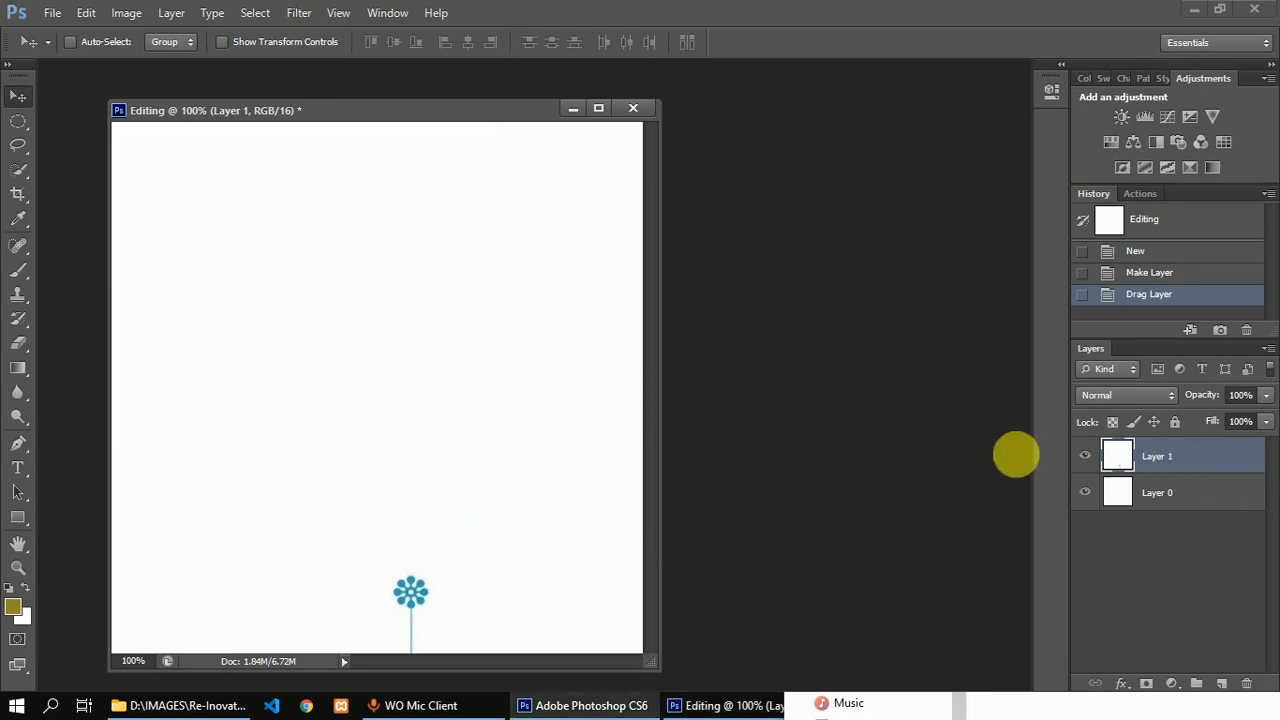
{"action": "left_click_drag", "start_coordinate": [412, 594], "coordinate": [366, 346]}
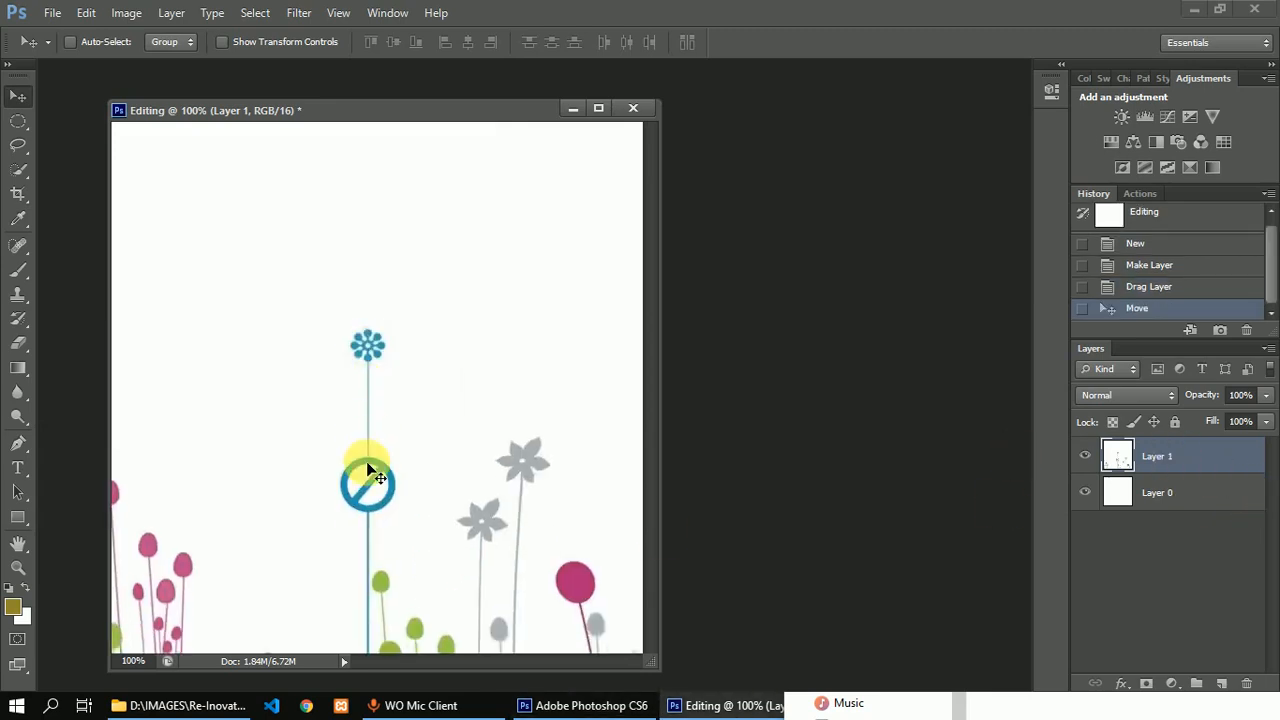
{"action": "left_click_drag", "start_coordinate": [367, 464], "coordinate": [545, 455]}
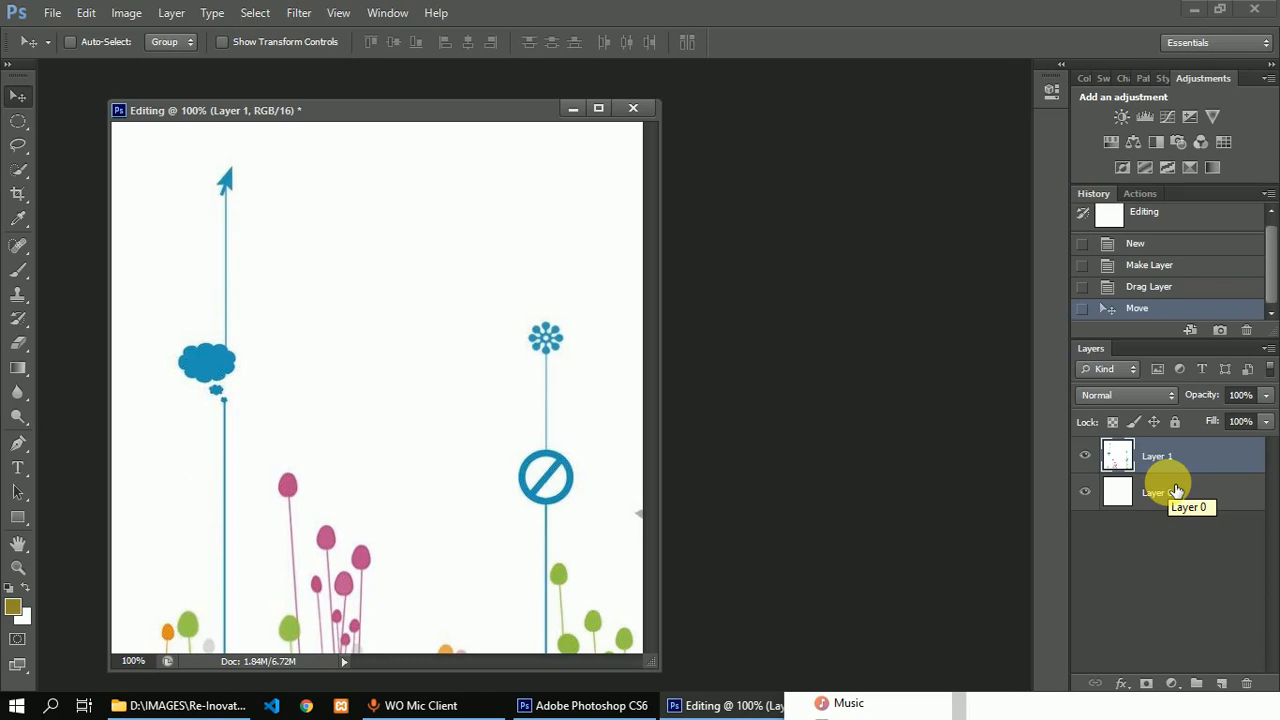
{"action": "left_click_drag", "start_coordinate": [381, 342], "coordinate": [501, 343]}
Dock the floating Editing window as a tab and move the flower picture further up and slightly left.
{"action": "double_click", "coordinate": [165, 110]}
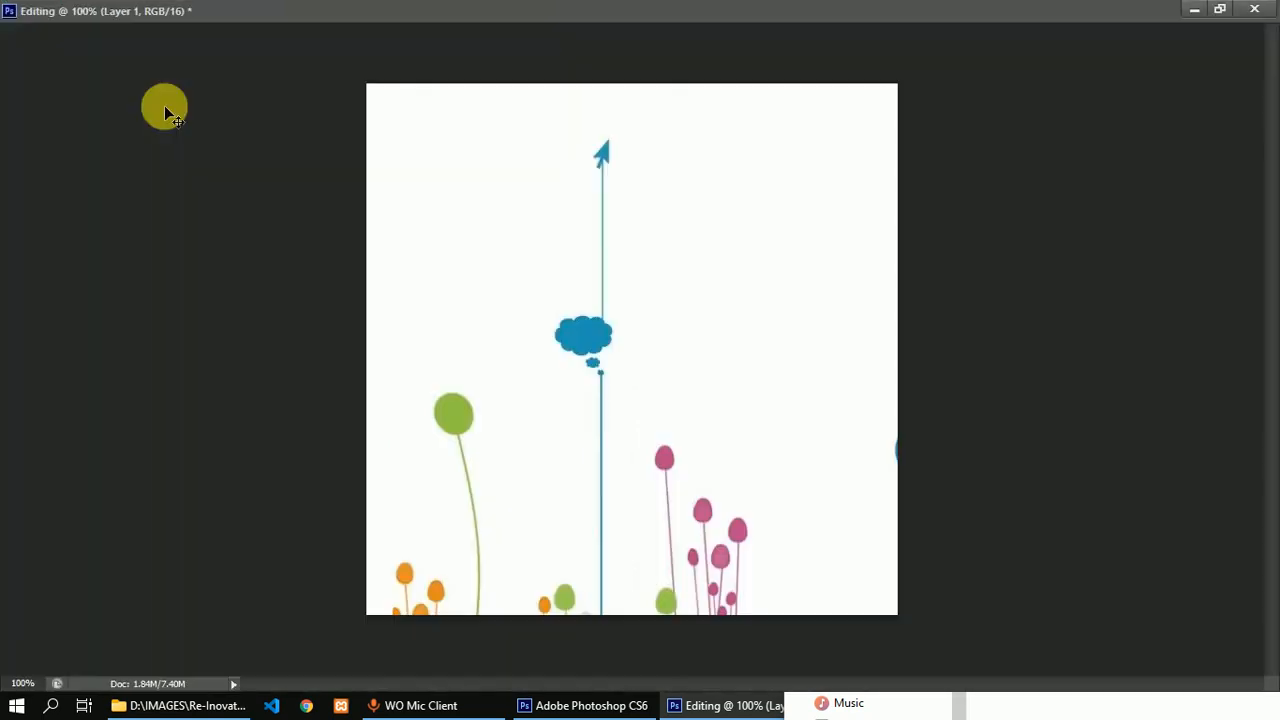
{"action": "double_click", "coordinate": [299, 15]}
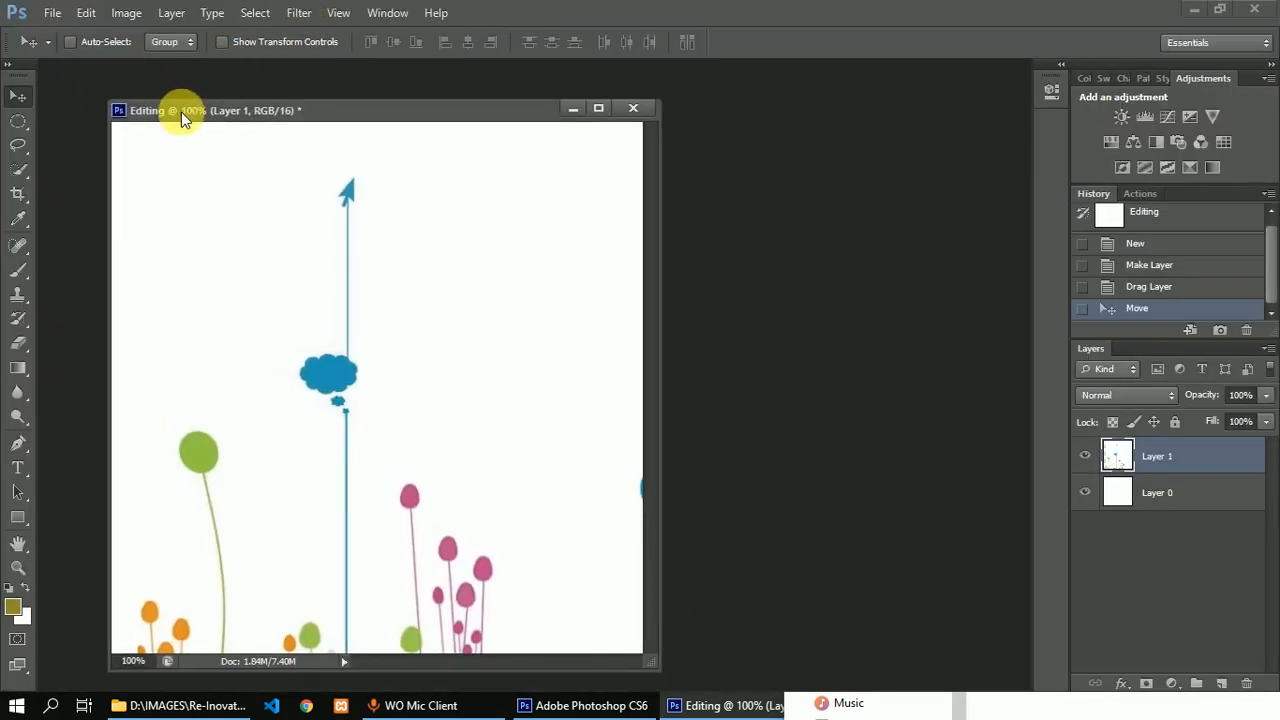
{"action": "left_click_drag", "start_coordinate": [165, 112], "coordinate": [112, 72]}
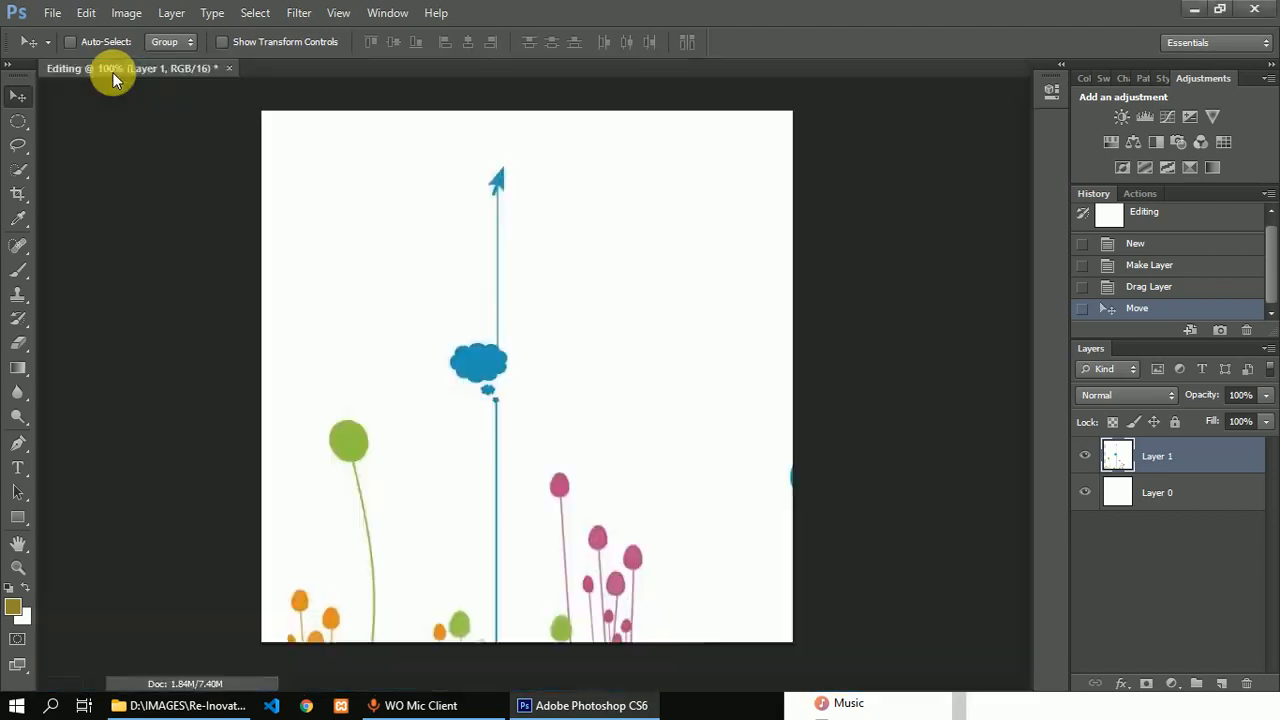
{"action": "left_click_drag", "start_coordinate": [493, 295], "coordinate": [446, 174]}
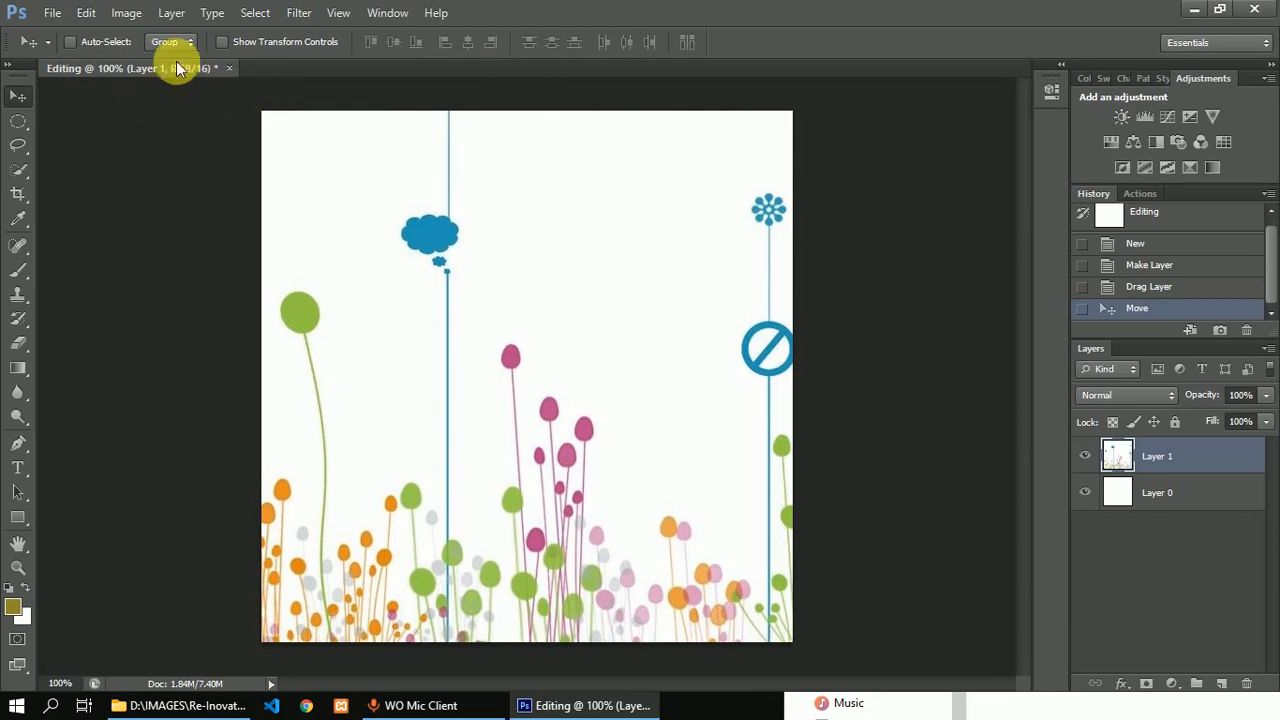
Free Transform the flower picture on Layer 1, scaling it down to about 52% width and 39% height.
{"action": "left_click", "coordinate": [171, 18]}
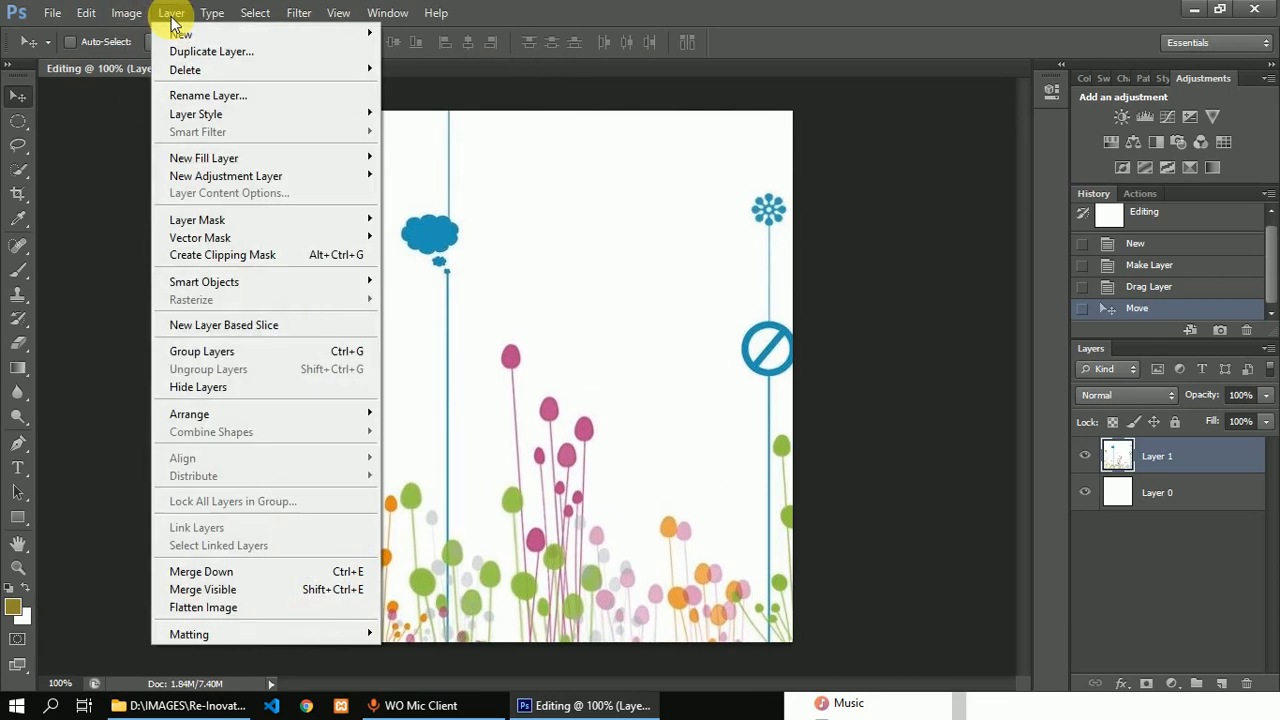
{"action": "mouse_move", "coordinate": [138, 16]}
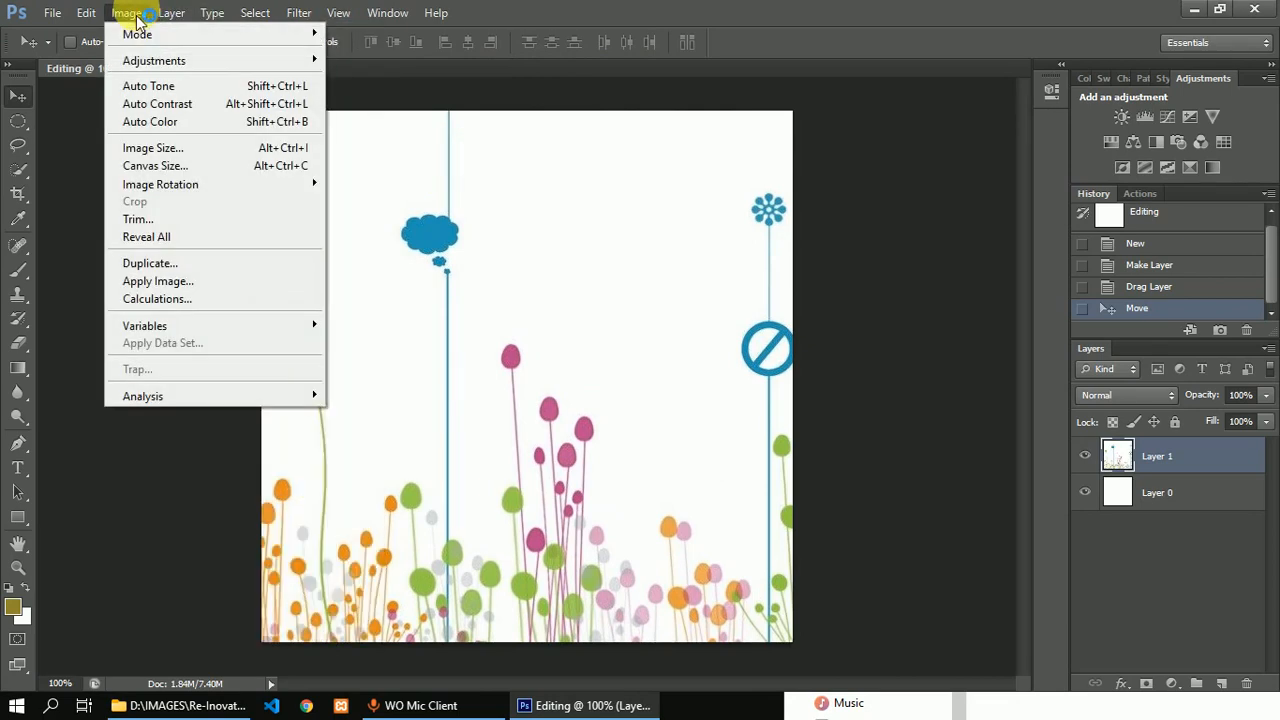
{"action": "mouse_move", "coordinate": [88, 20]}
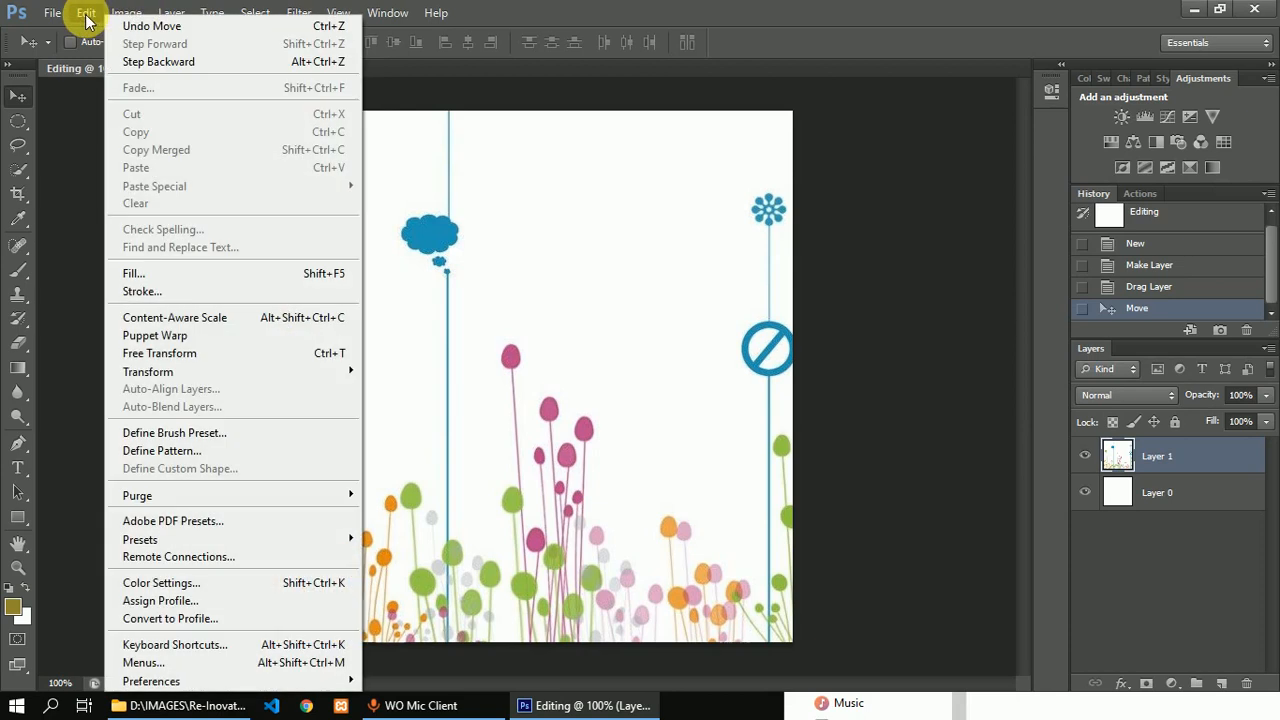
{"action": "left_click", "coordinate": [193, 355]}
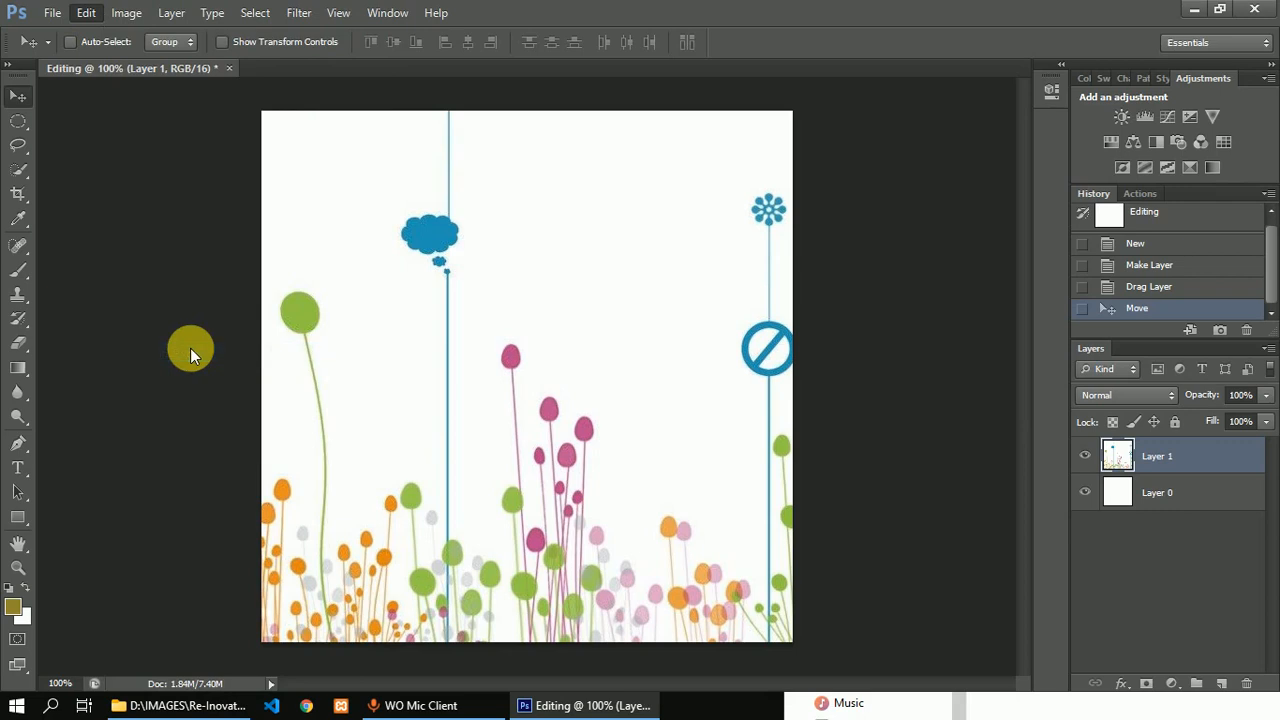
{"action": "left_click_drag", "start_coordinate": [445, 220], "coordinate": [511, 452]}
{"action": "left_click_drag", "start_coordinate": [498, 270], "coordinate": [500, 487]}
{"action": "left_click_drag", "start_coordinate": [306, 136], "coordinate": [413, 224]}
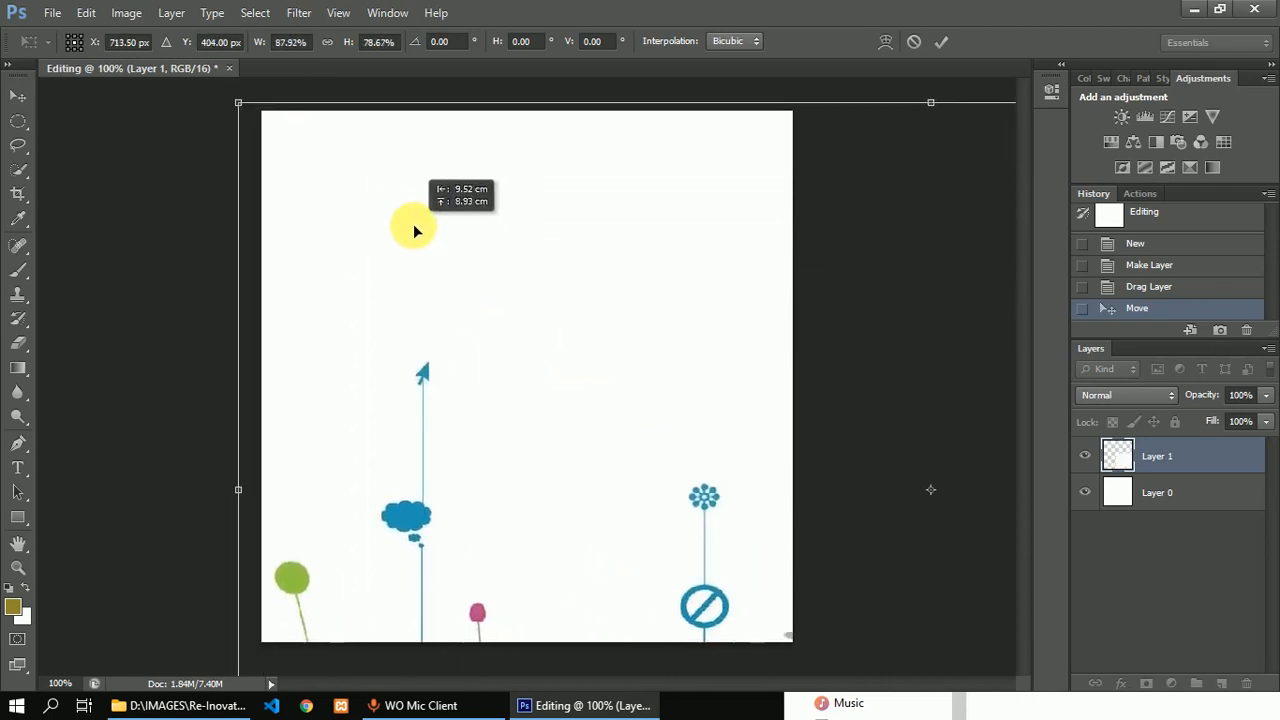
{"action": "left_click_drag", "start_coordinate": [240, 104], "coordinate": [473, 325]}
{"action": "left_click_drag", "start_coordinate": [648, 456], "coordinate": [422, 293]}
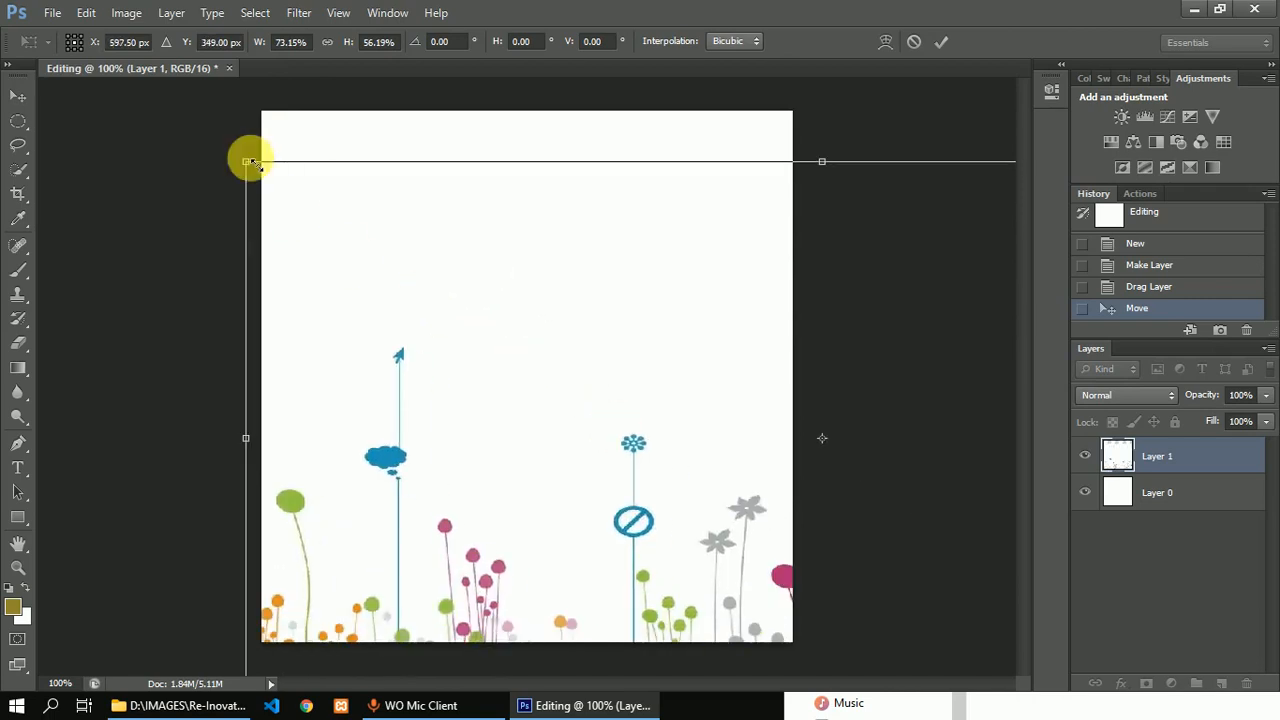
{"action": "left_click_drag", "start_coordinate": [247, 161], "coordinate": [463, 304]}
{"action": "left_click_drag", "start_coordinate": [663, 457], "coordinate": [471, 363]}
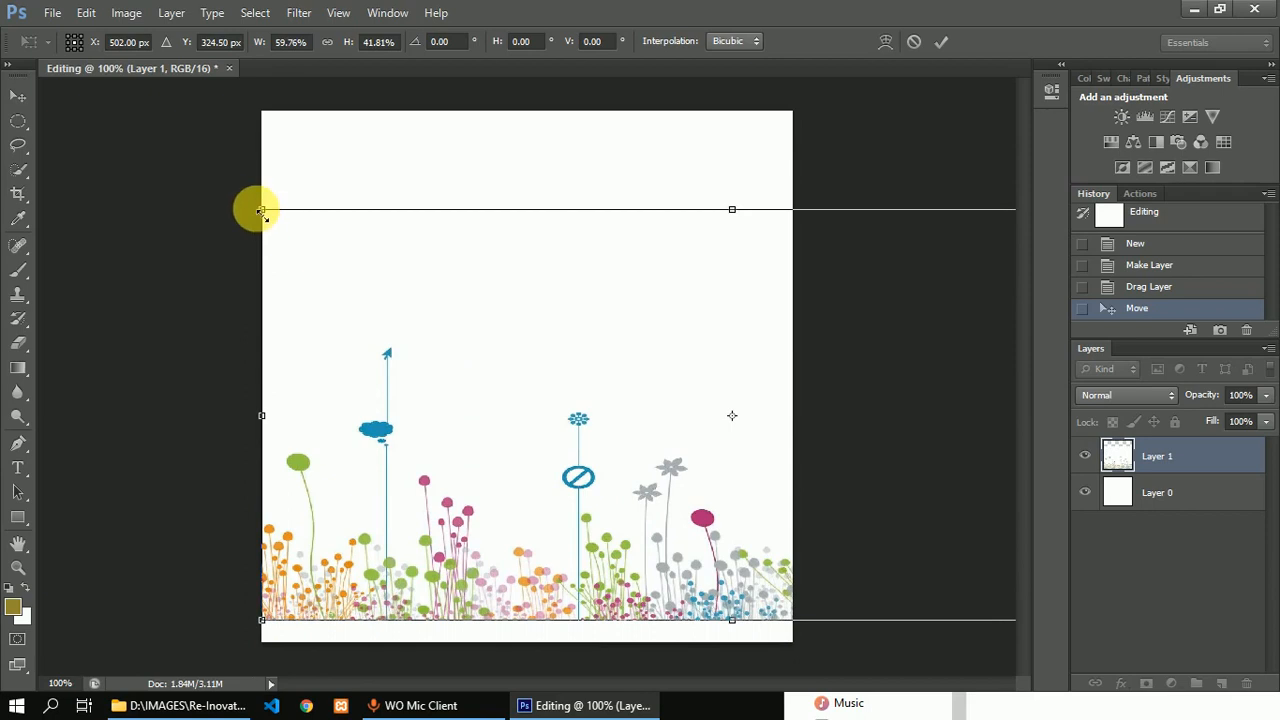
{"action": "left_click_drag", "start_coordinate": [263, 209], "coordinate": [373, 241]}
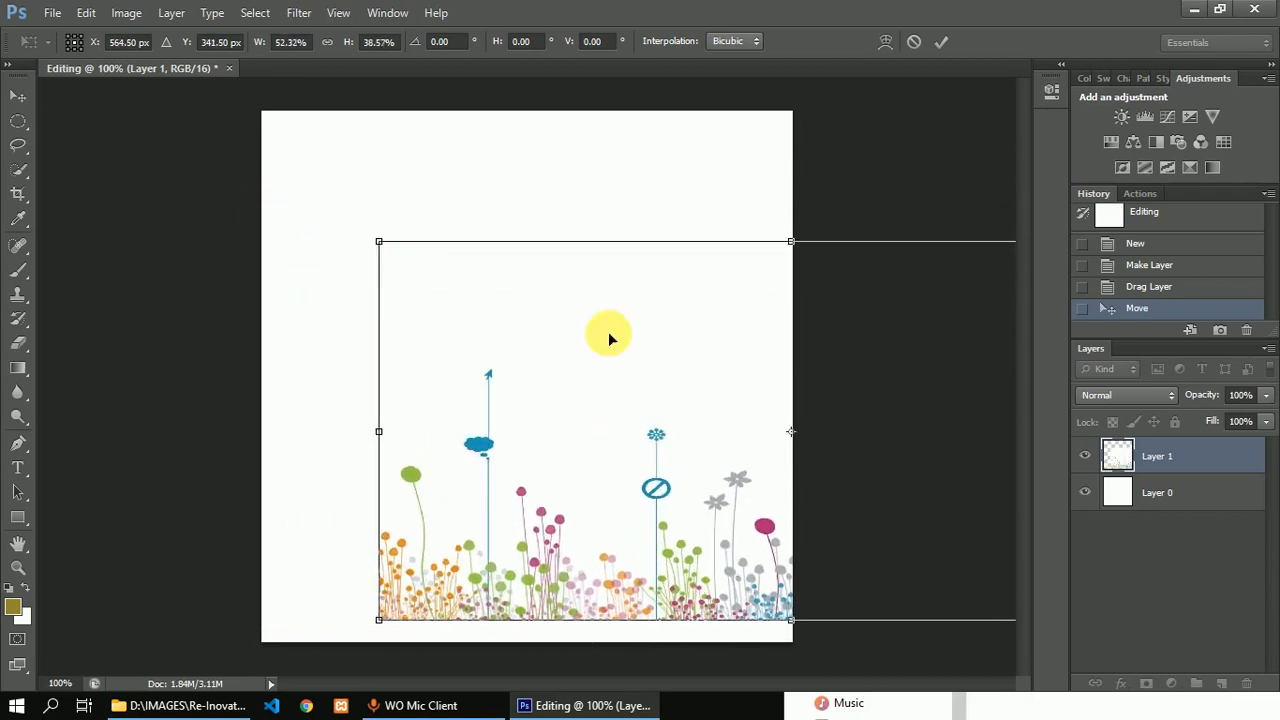
Place the flowers along the canvas's bottom edge, resize them to about 49% width and 48% height, and apply the transform.
{"action": "left_click_drag", "start_coordinate": [543, 361], "coordinate": [427, 387]}
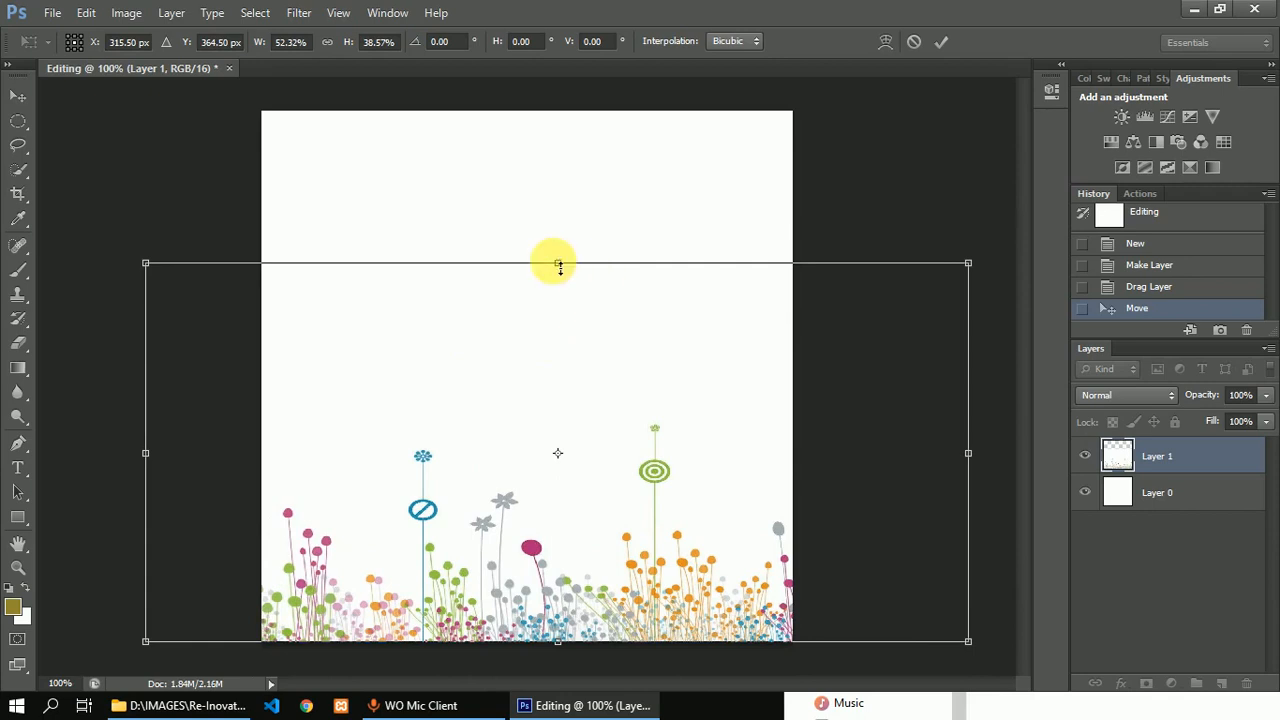
{"action": "left_click_drag", "start_coordinate": [559, 264], "coordinate": [558, 210]}
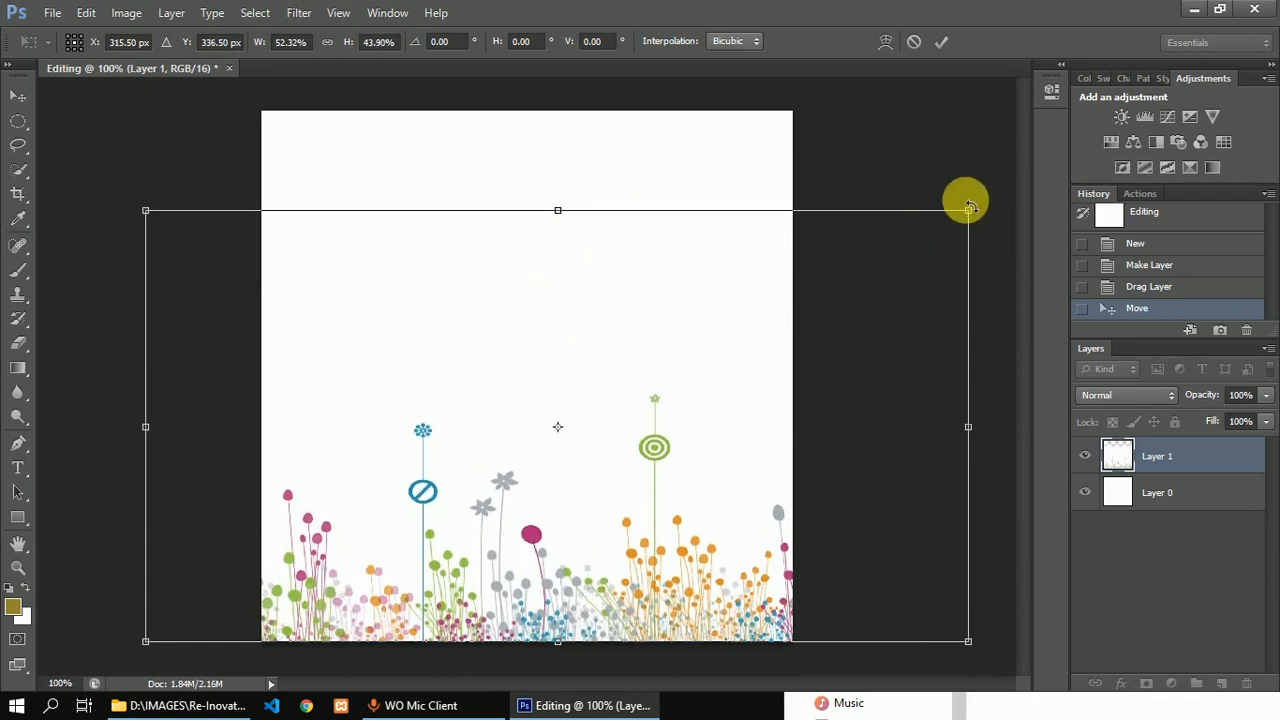
{"action": "left_click_drag", "start_coordinate": [968, 207], "coordinate": [910, 172]}
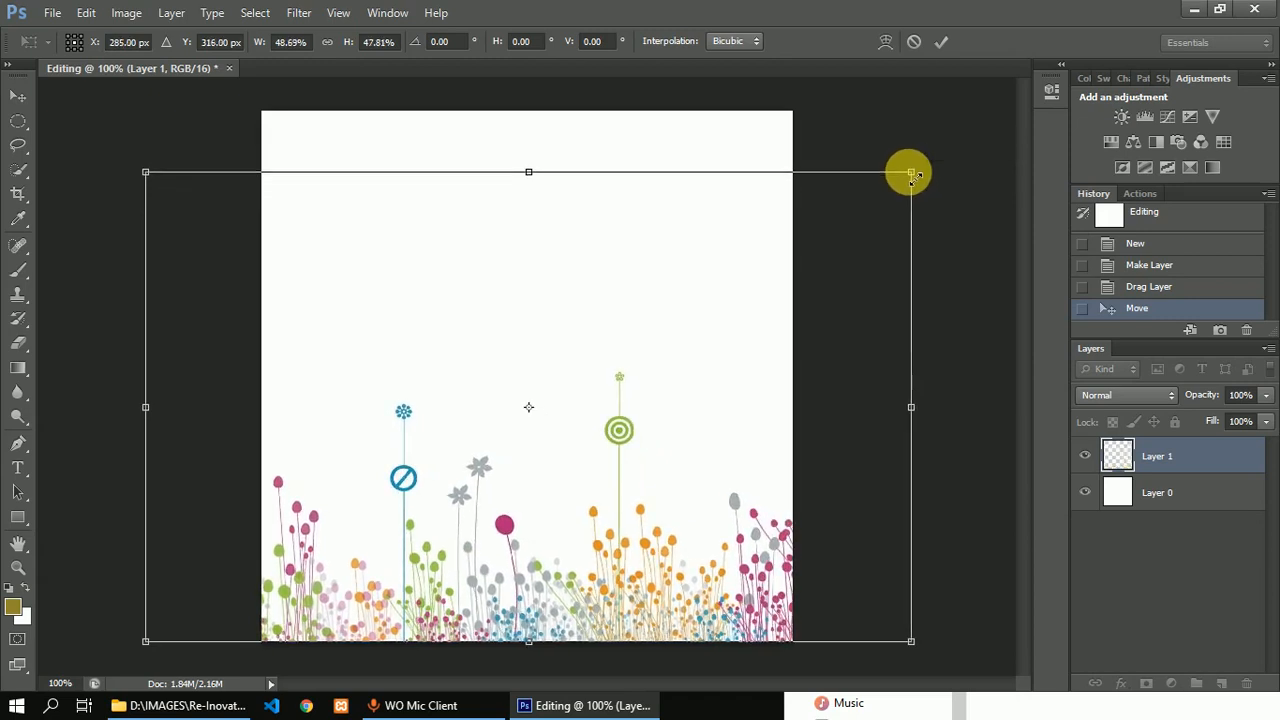
{"action": "left_click", "coordinate": [940, 44]}
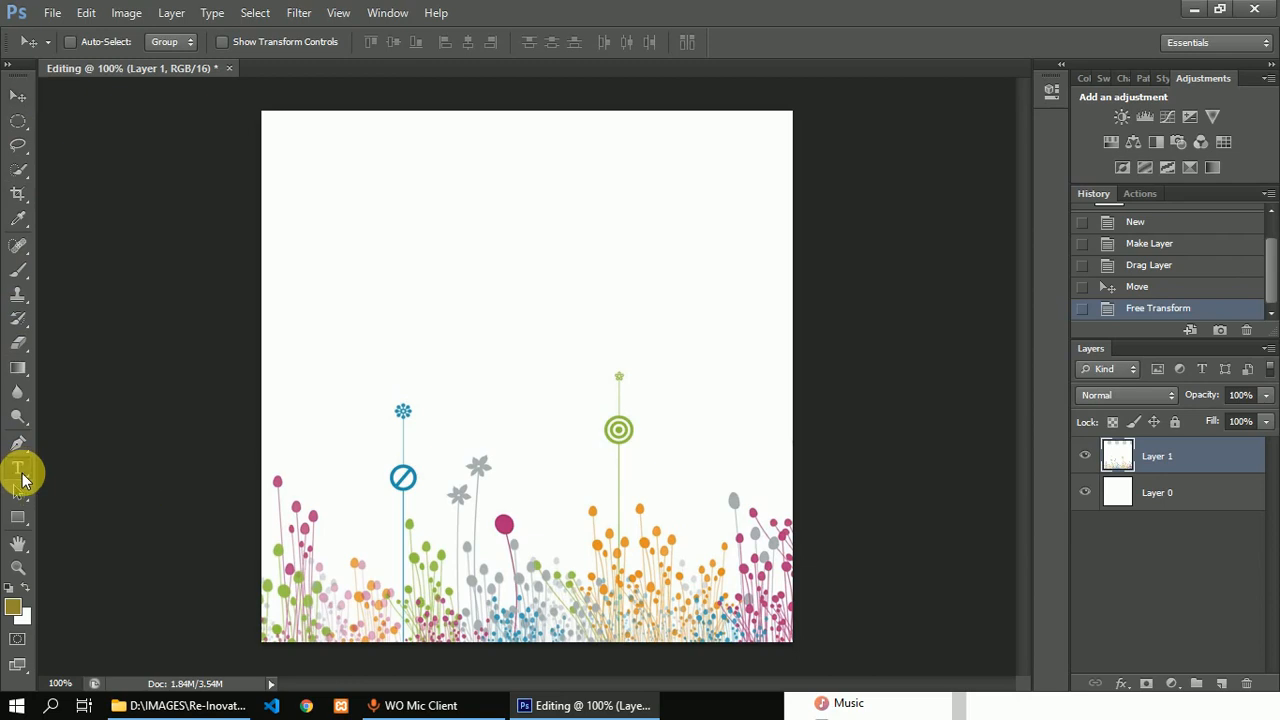
Add the text HAPPY NEW YEAR in 16 pt Myriad Pro Regular and move it to the canvas's horizontal centre above the flowers.
{"action": "left_click", "coordinate": [20, 470]}
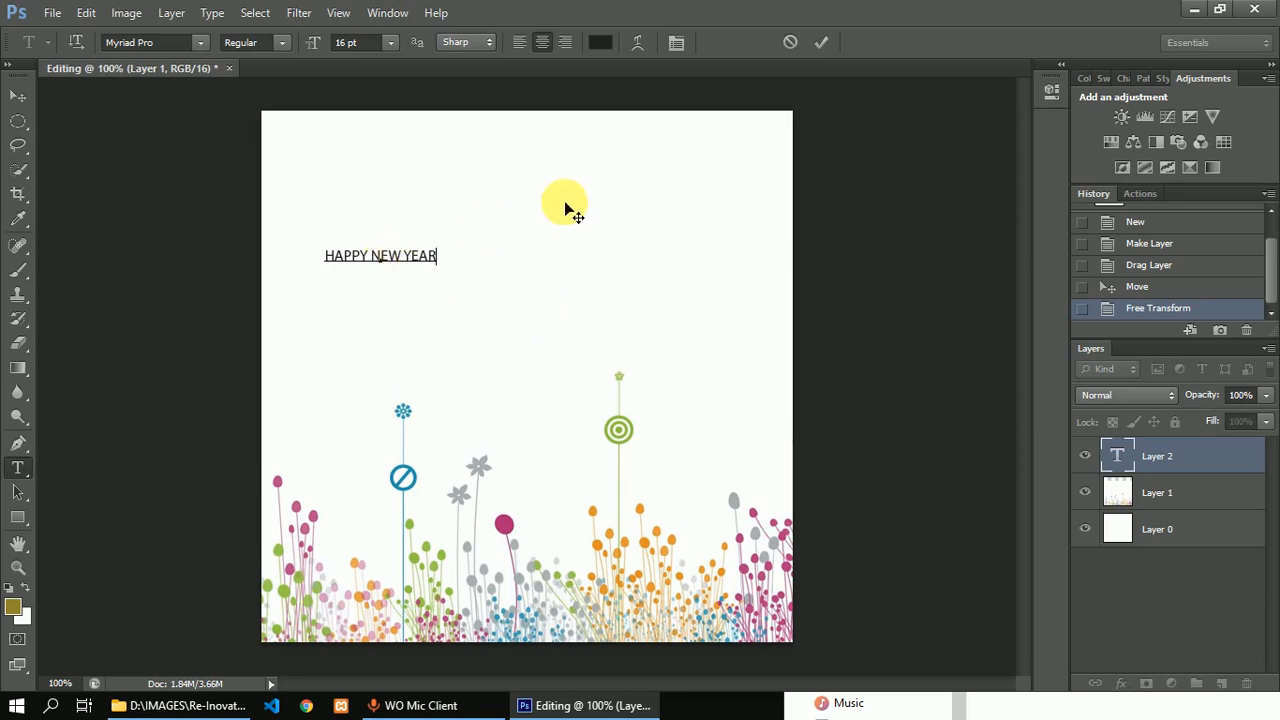
{"action": "left_click", "coordinate": [821, 44]}
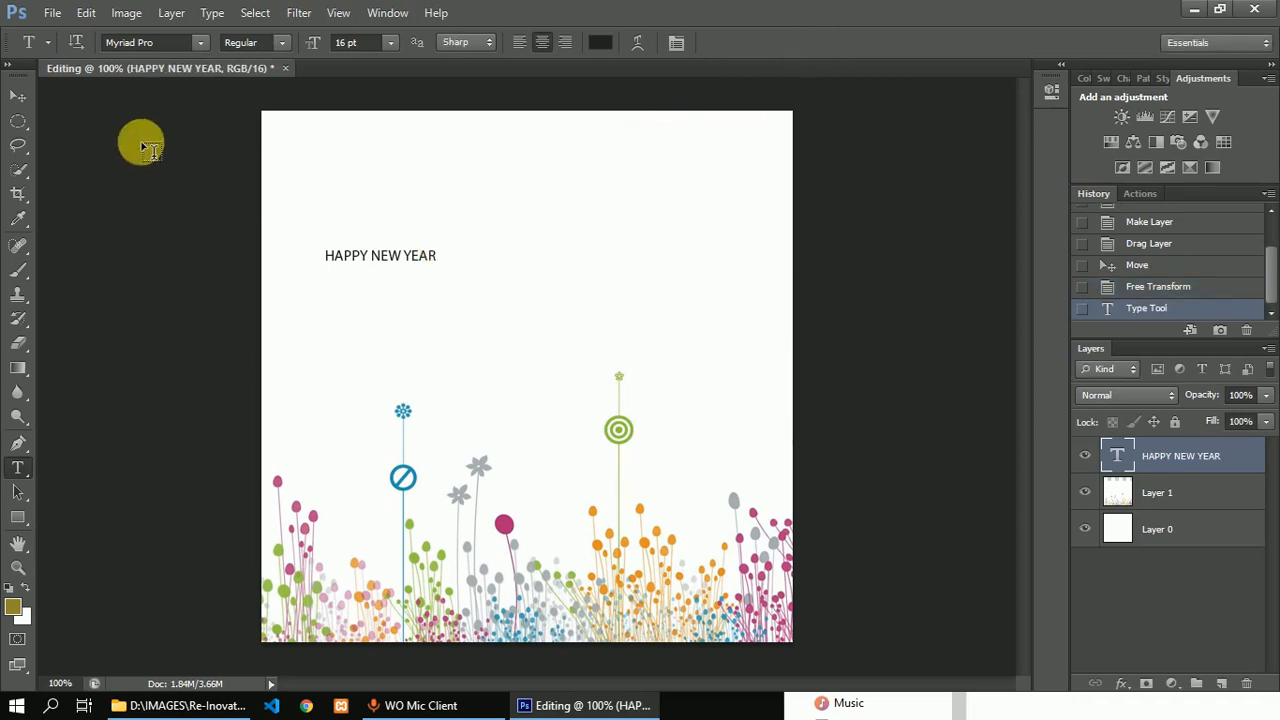
{"action": "left_click", "coordinate": [18, 96]}
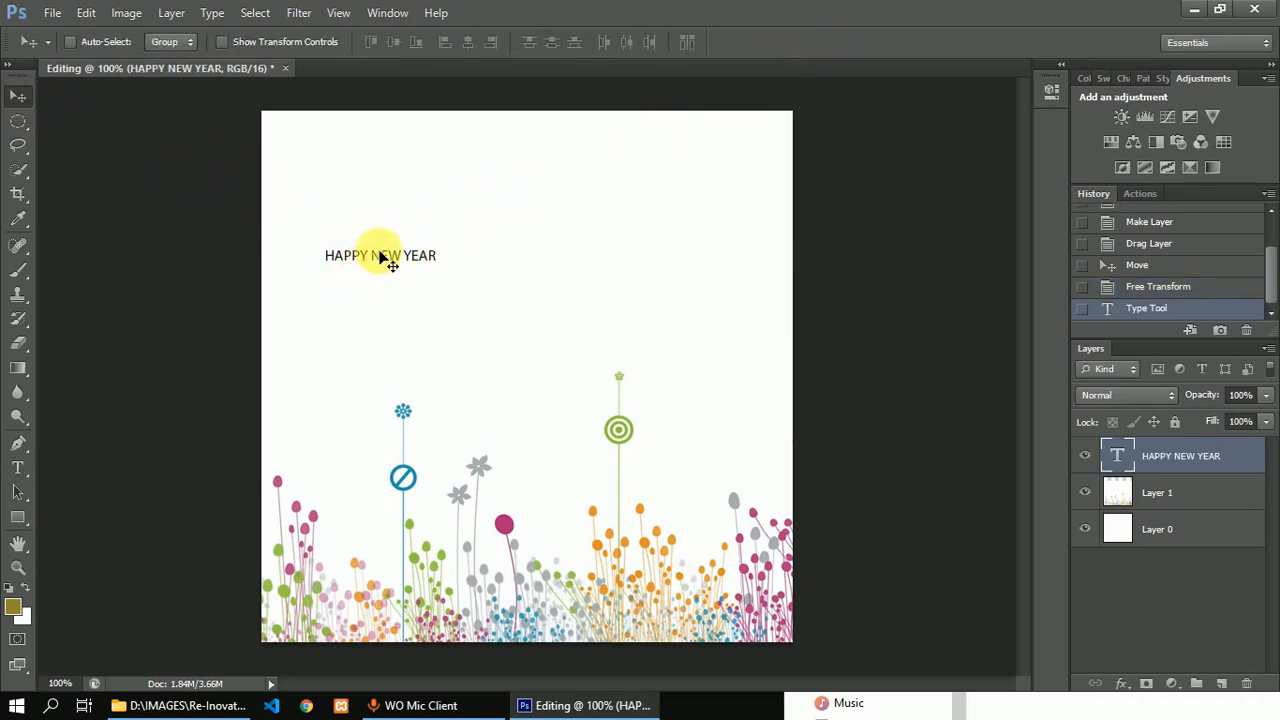
{"action": "left_click_drag", "start_coordinate": [381, 256], "coordinate": [508, 266]}
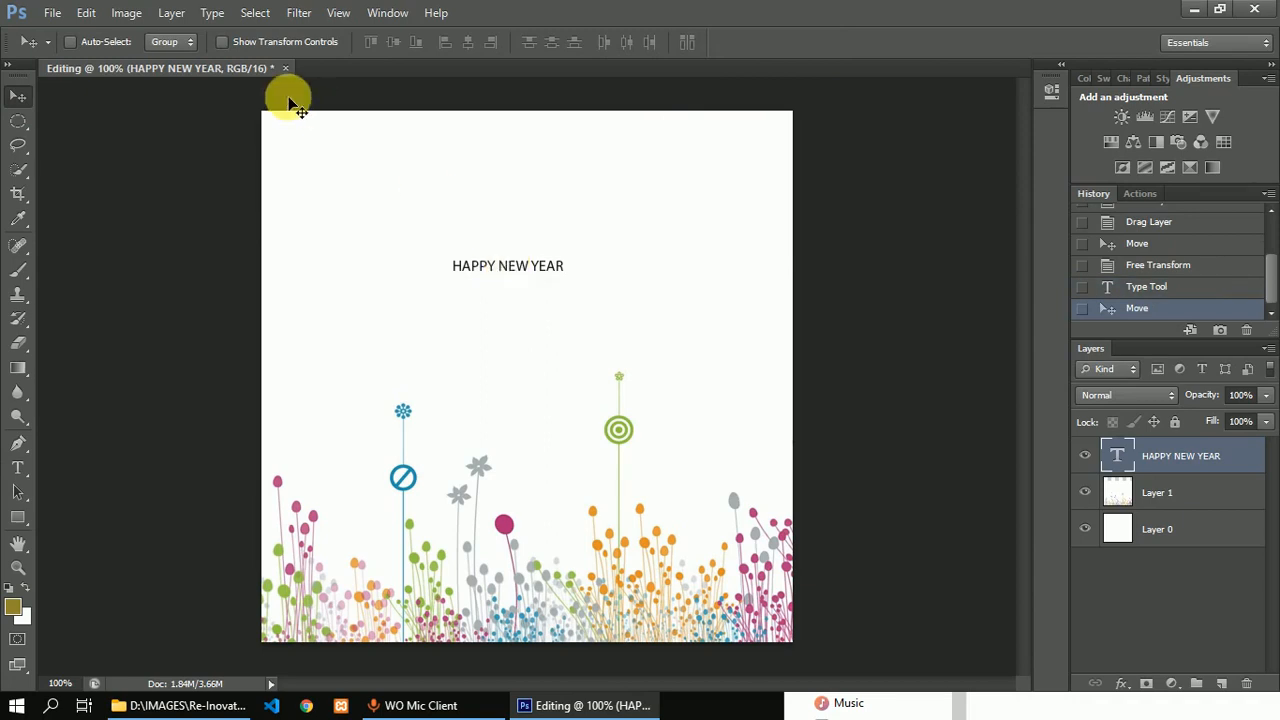
Free Transform the HAPPY NEW YEAR text to about 368% width and 437% height, placing it just above the flower stems.
{"action": "left_click", "coordinate": [85, 14]}
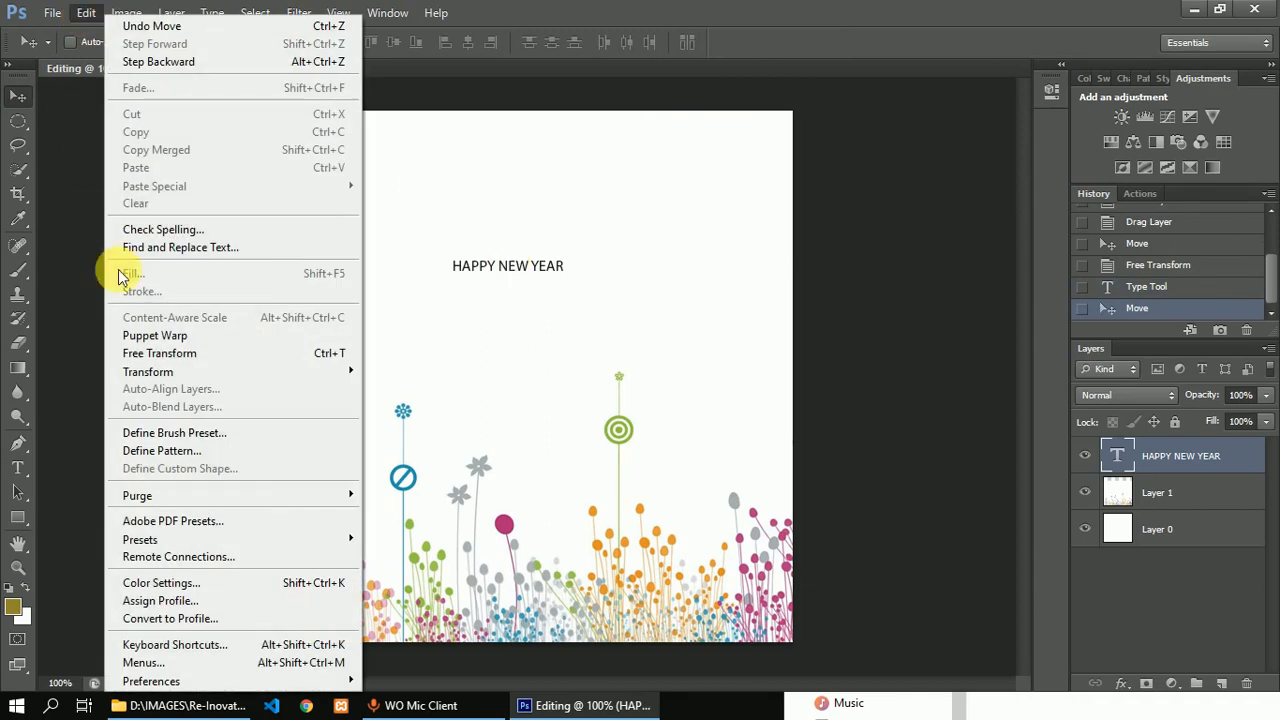
{"action": "left_click", "coordinate": [197, 353]}
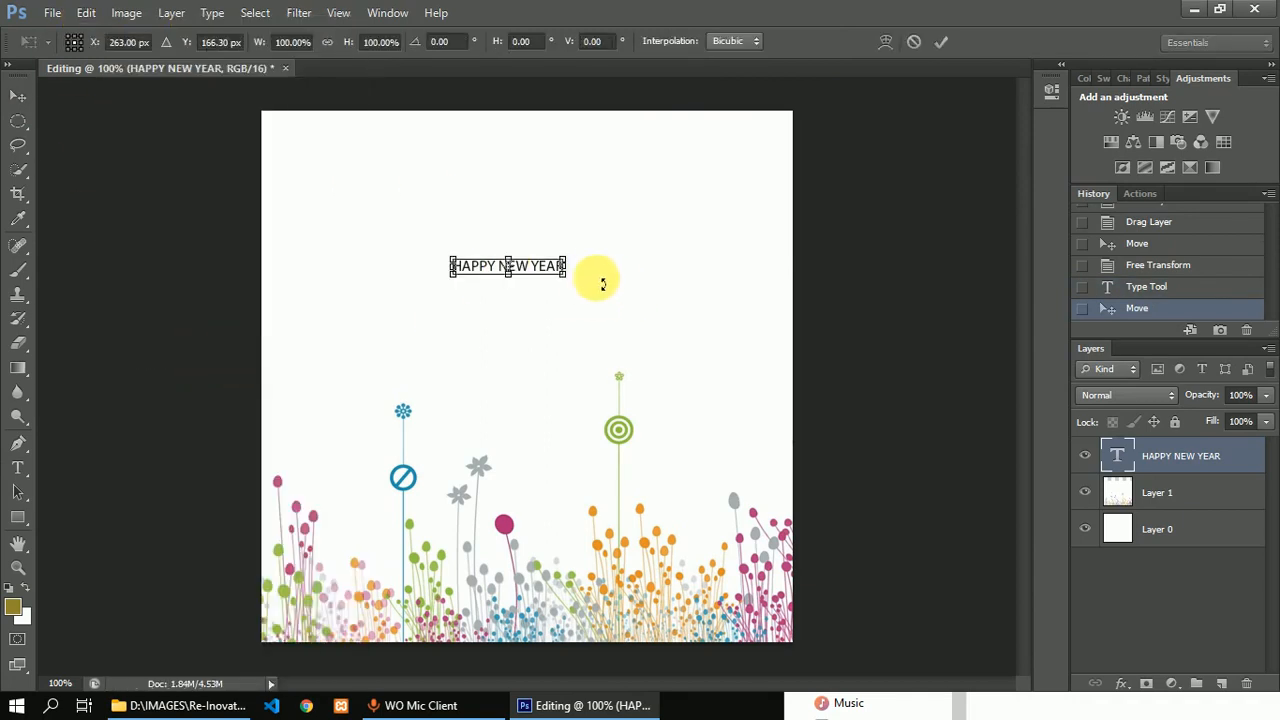
{"action": "left_click_drag", "start_coordinate": [570, 280], "coordinate": [634, 402]}
{"action": "left_click_drag", "start_coordinate": [641, 392], "coordinate": [679, 347]}
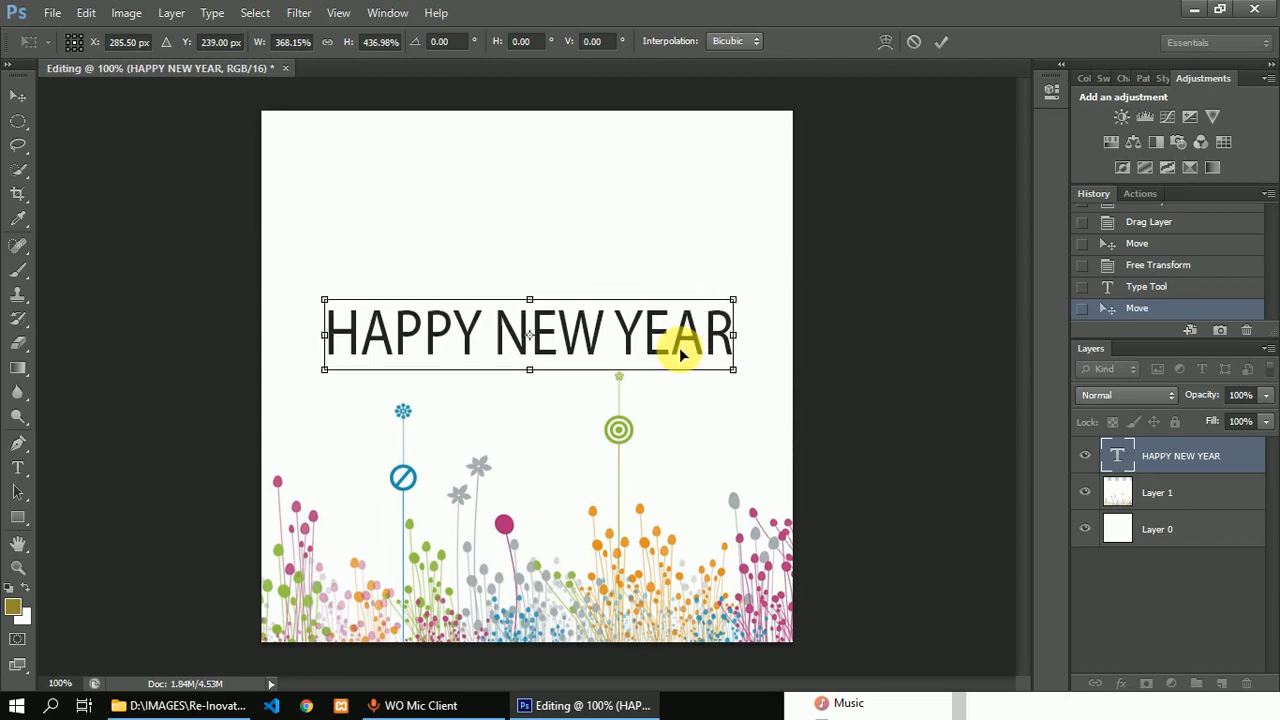
{"action": "left_click", "coordinate": [941, 43]}
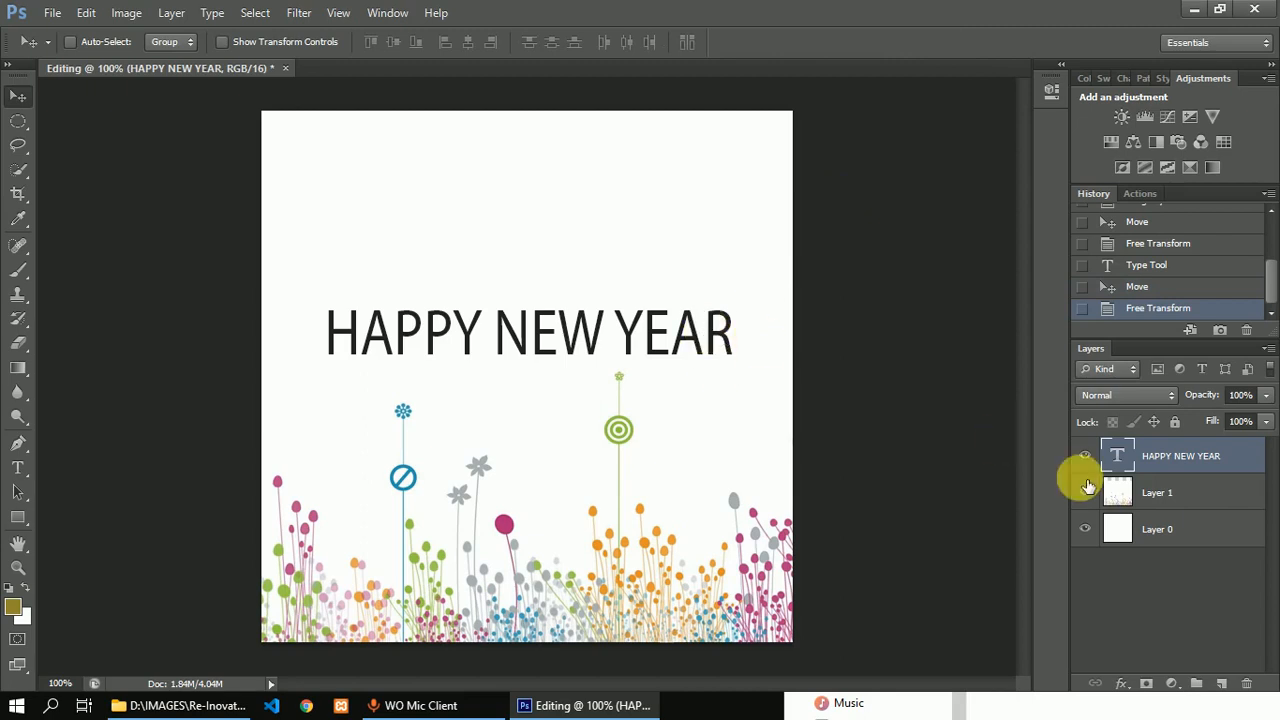
Add a Gradient Overlay to the HAPPY NEW YEAR text using the Blue, Red, Yellow preset at a 0° angle.
{"action": "right_click", "coordinate": [1193, 456]}
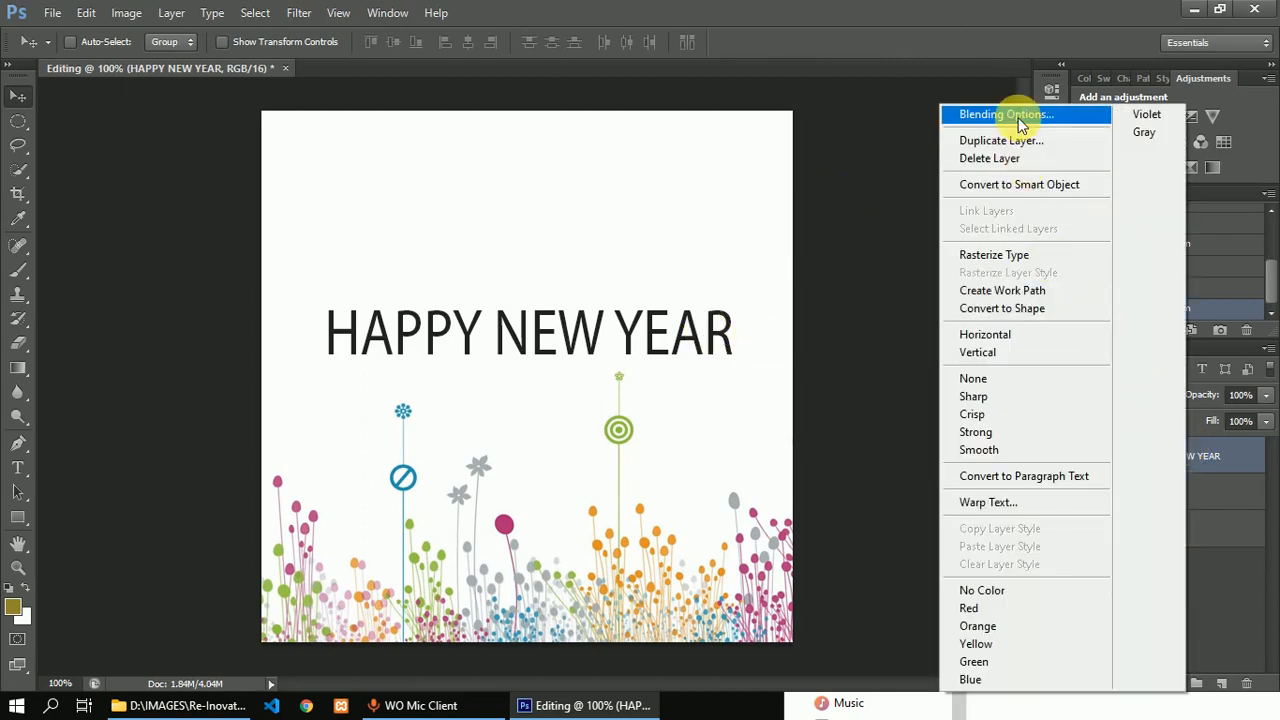
{"action": "key", "text": "Escape"}
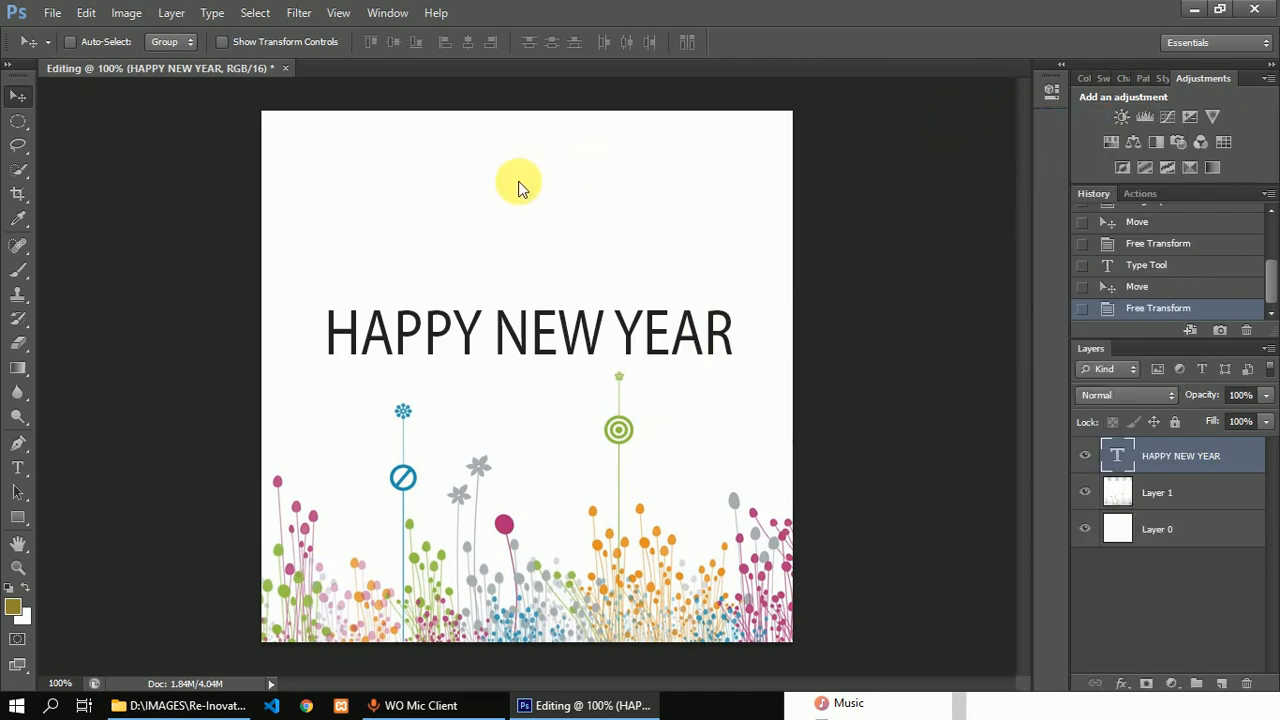
{"action": "key", "text": "h"}
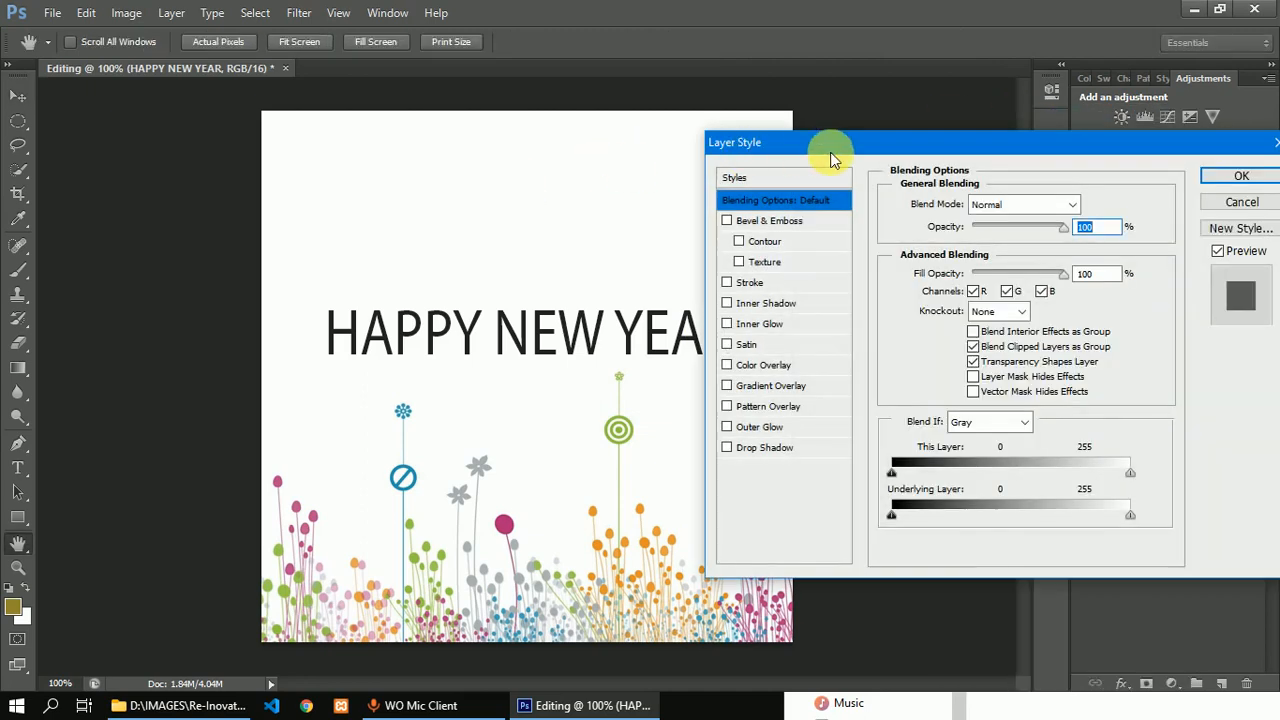
{"action": "left_click_drag", "start_coordinate": [792, 144], "coordinate": [700, 112]}
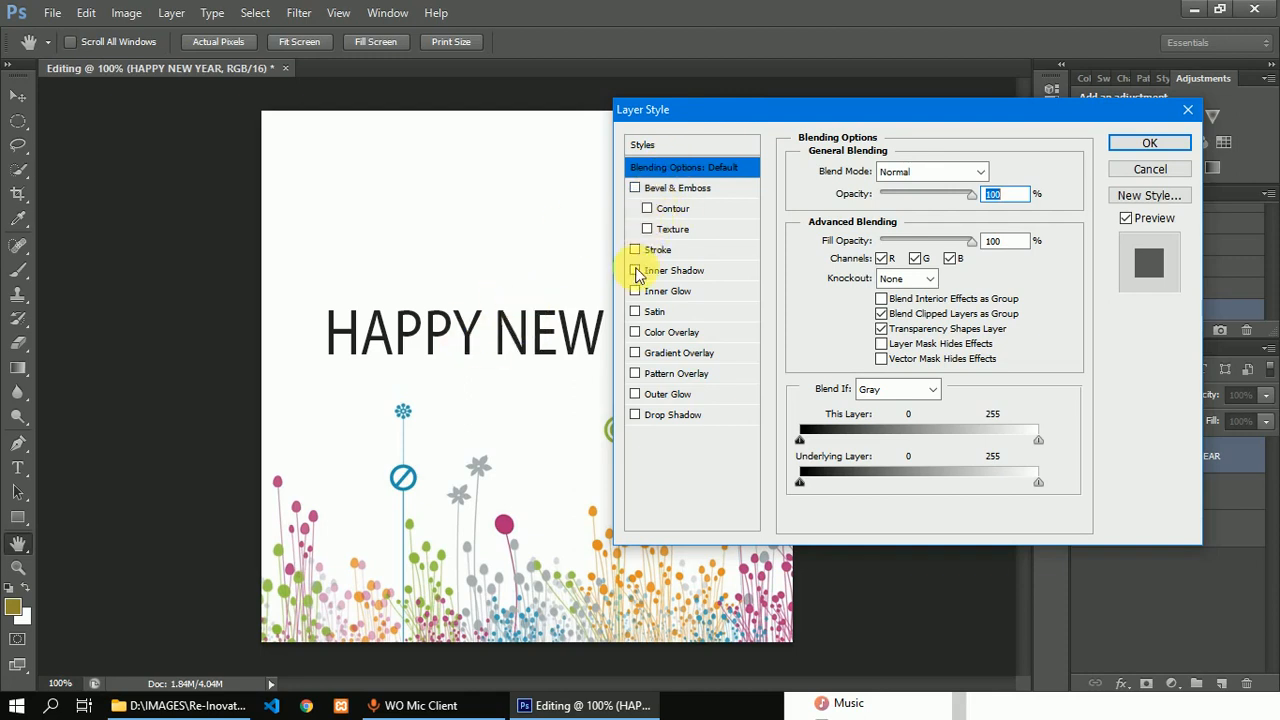
{"action": "left_click", "coordinate": [635, 353]}
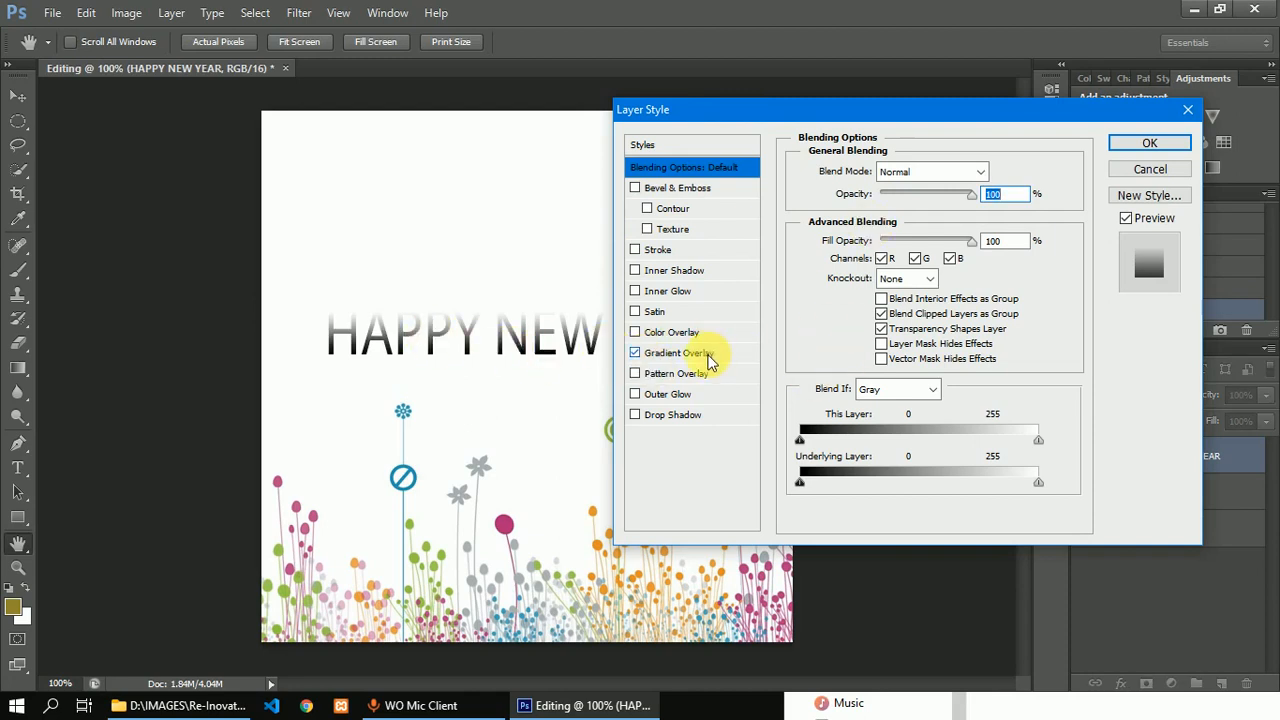
{"action": "left_click", "coordinate": [690, 353]}
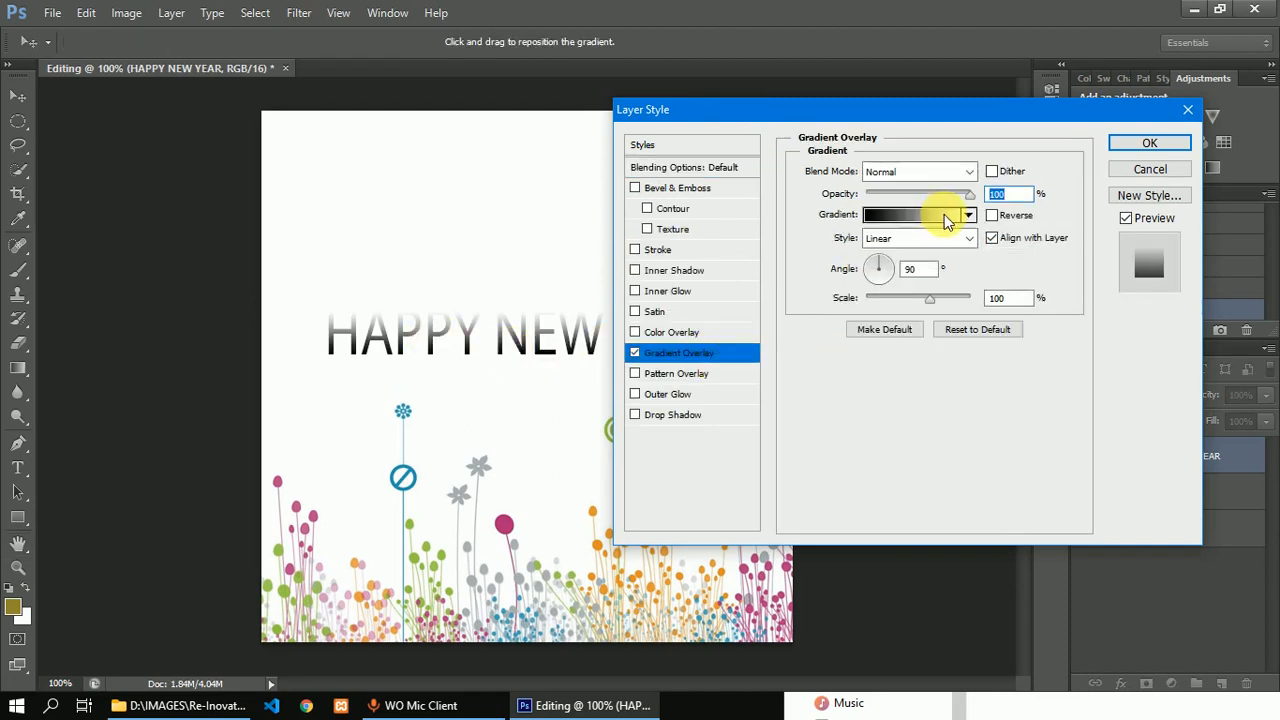
{"action": "left_click", "coordinate": [945, 217]}
{"action": "left_click", "coordinate": [622, 147]}
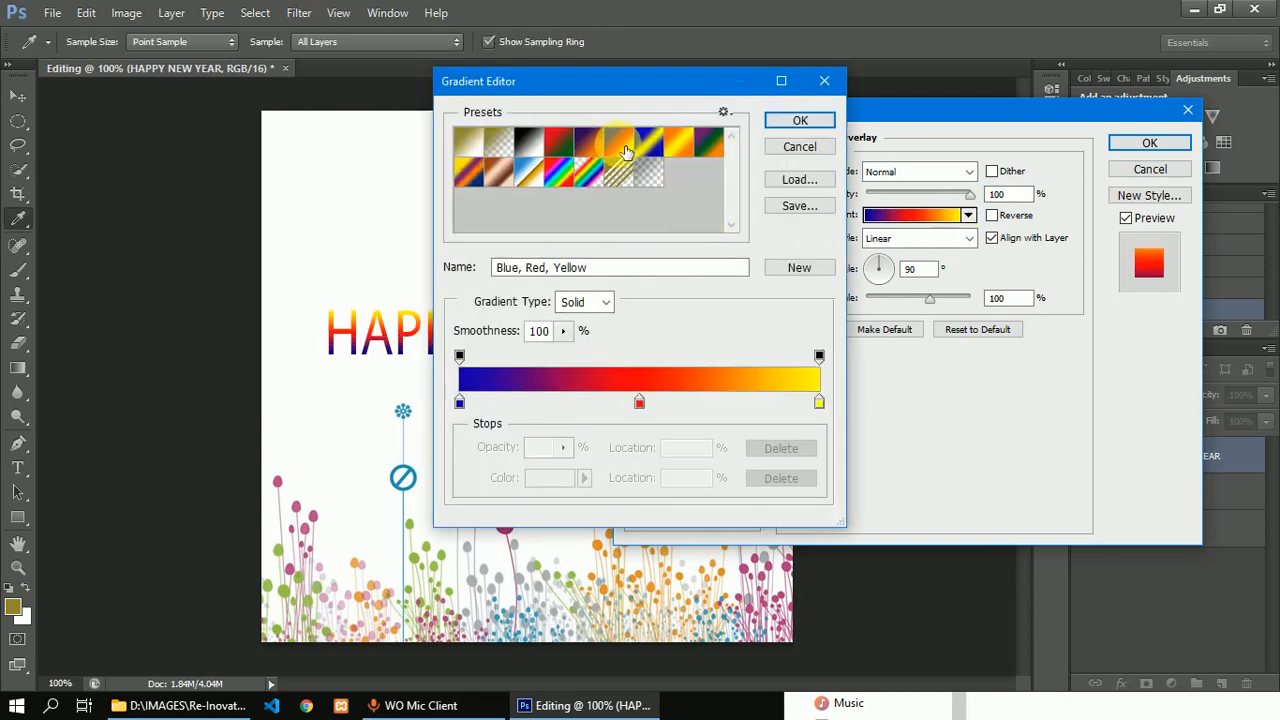
{"action": "left_click", "coordinate": [800, 122]}
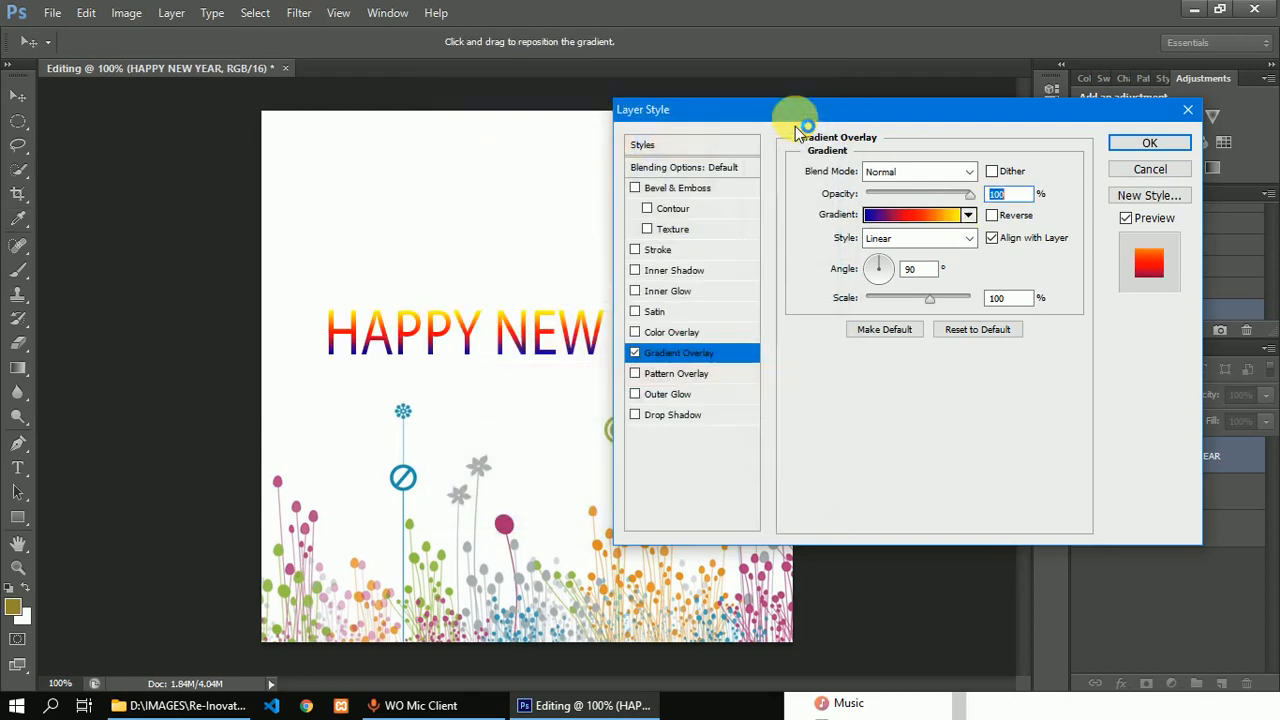
{"action": "left_click", "coordinate": [889, 275]}
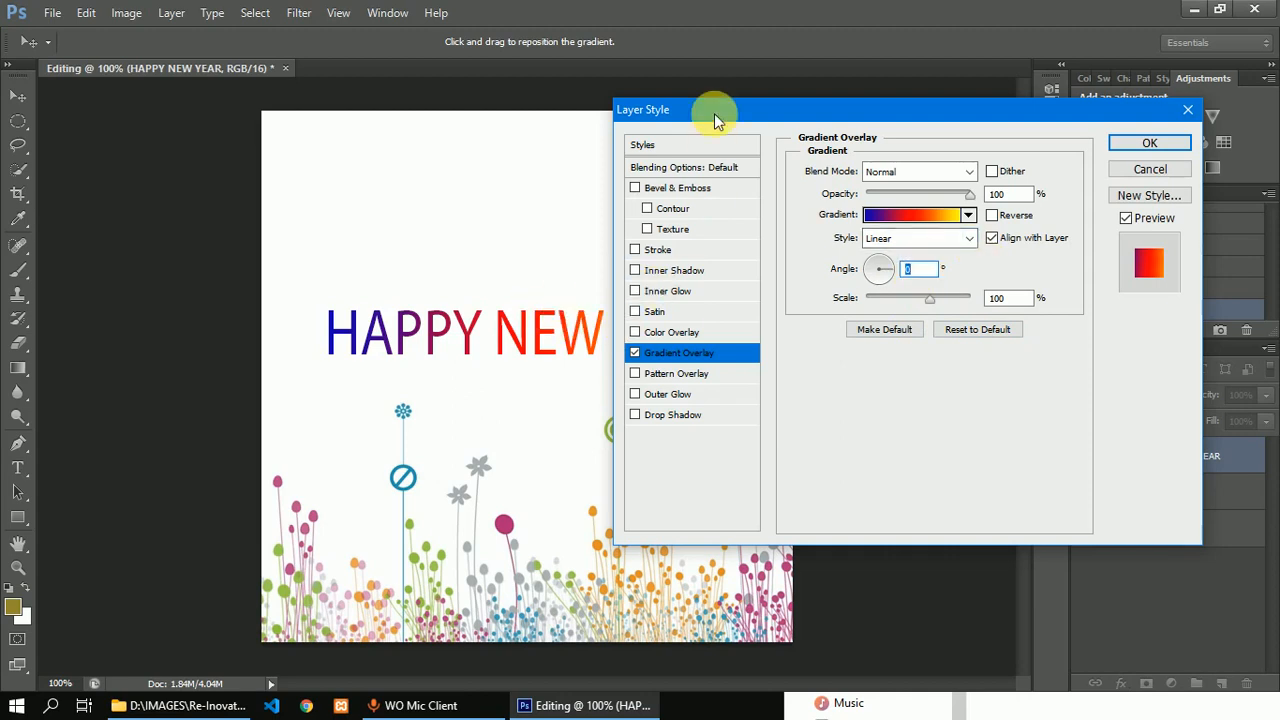
Enable the Stroke effect on the HAPPY NEW YEAR text and show its settings.
{"action": "mouse_move", "coordinate": [715, 120]}
{"action": "left_mouse_down"}
{"action": "mouse_move", "coordinate": [926, 343]}
{"action": "mouse_move", "coordinate": [789, 229]}
{"action": "mouse_move", "coordinate": [704, 120]}
{"action": "left_mouse_up"}
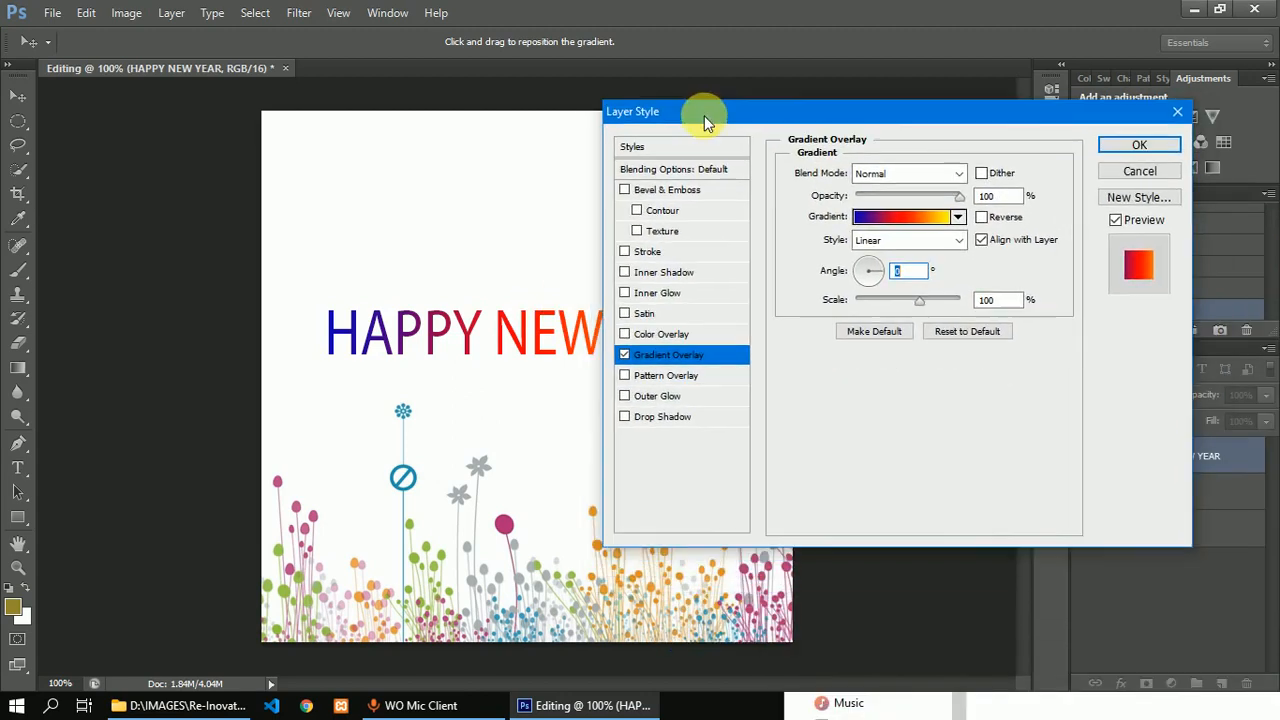
{"action": "left_click", "coordinate": [680, 252]}
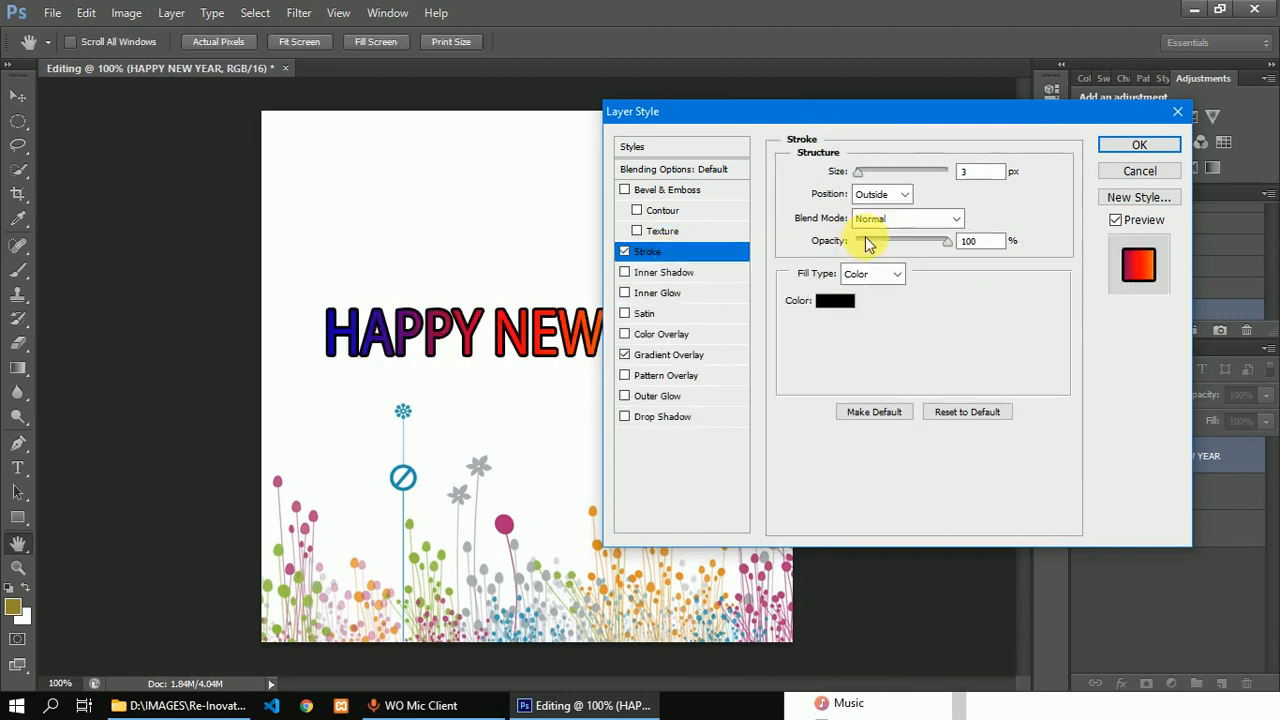
{"action": "left_click", "coordinate": [838, 301]}
{"action": "mouse_move", "coordinate": [808, 421]}
{"action": "left_mouse_down"}
{"action": "mouse_move", "coordinate": [752, 398]}
{"action": "mouse_move", "coordinate": [789, 391]}
{"action": "mouse_move", "coordinate": [814, 420]}
{"action": "mouse_move", "coordinate": [774, 420]}
{"action": "mouse_move", "coordinate": [743, 391]}
{"action": "mouse_move", "coordinate": [735, 412]}
{"action": "left_mouse_up"}
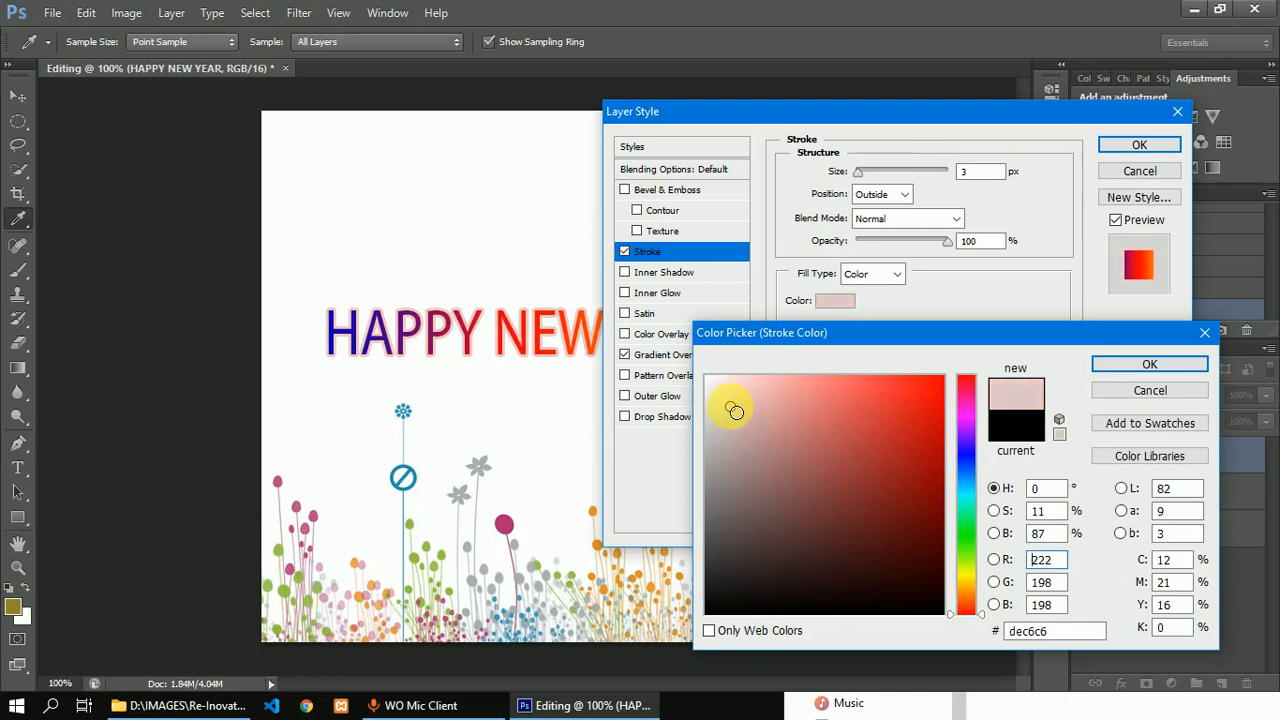
{"action": "left_click", "coordinate": [1148, 390]}
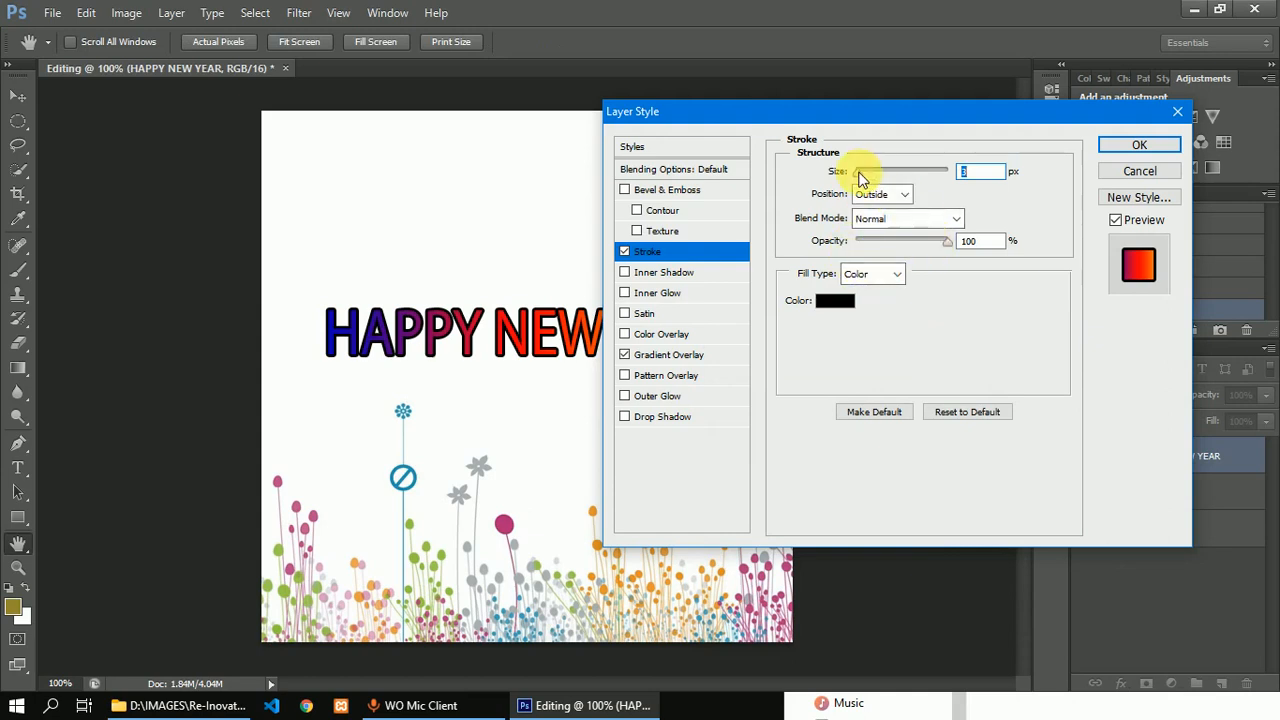
Set the size of the text's black outside stroke to 2 px.
{"action": "mouse_move", "coordinate": [858, 173]}
{"action": "left_mouse_down"}
{"action": "mouse_move", "coordinate": [874, 172]}
{"action": "mouse_move", "coordinate": [854, 172]}
{"action": "left_mouse_up"}
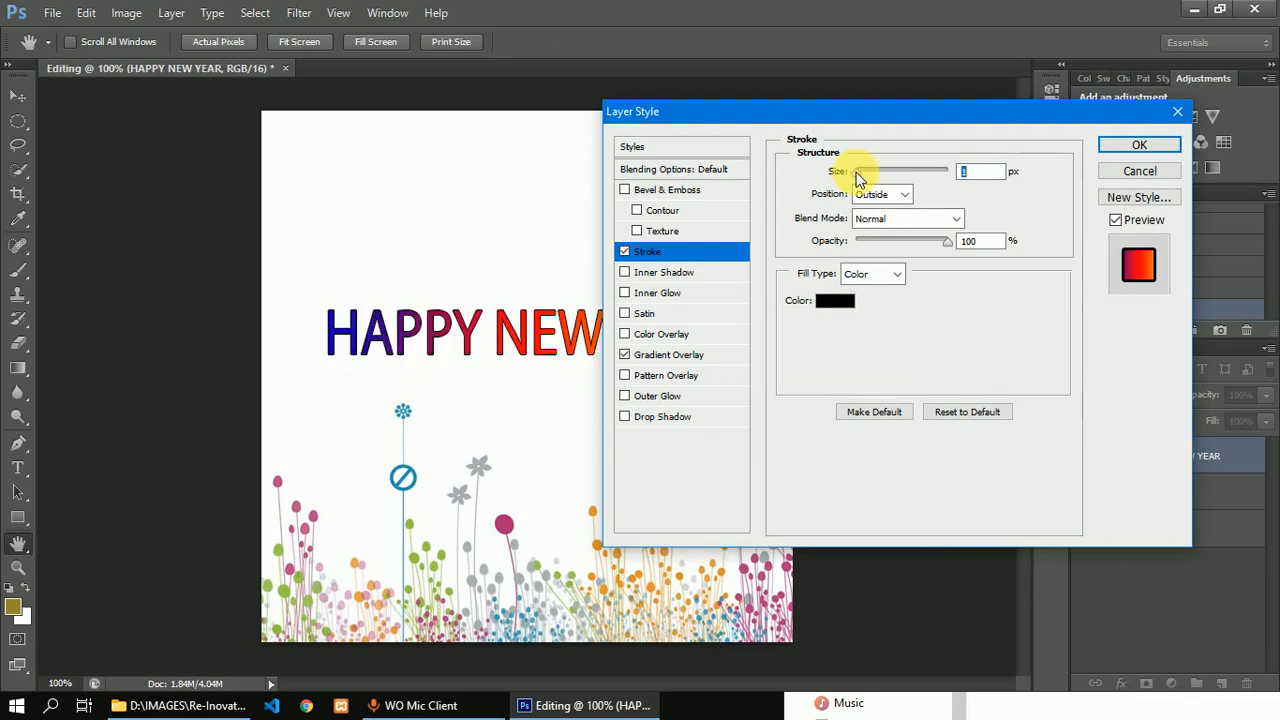
{"action": "type", "text": "2"}
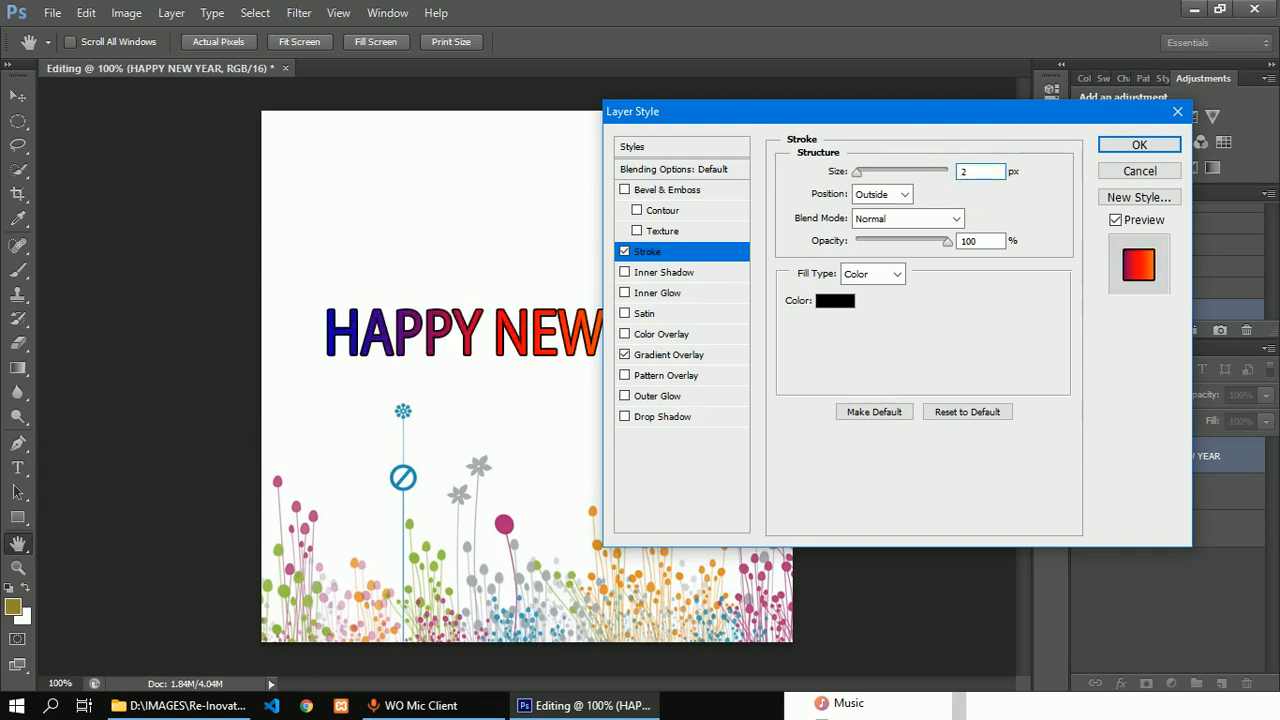
{"action": "left_click", "coordinate": [972, 336]}
Try an Inner Shadow in Normal blend mode at 1 px distance on the text and switch the effect off.
{"action": "left_click", "coordinate": [707, 274]}
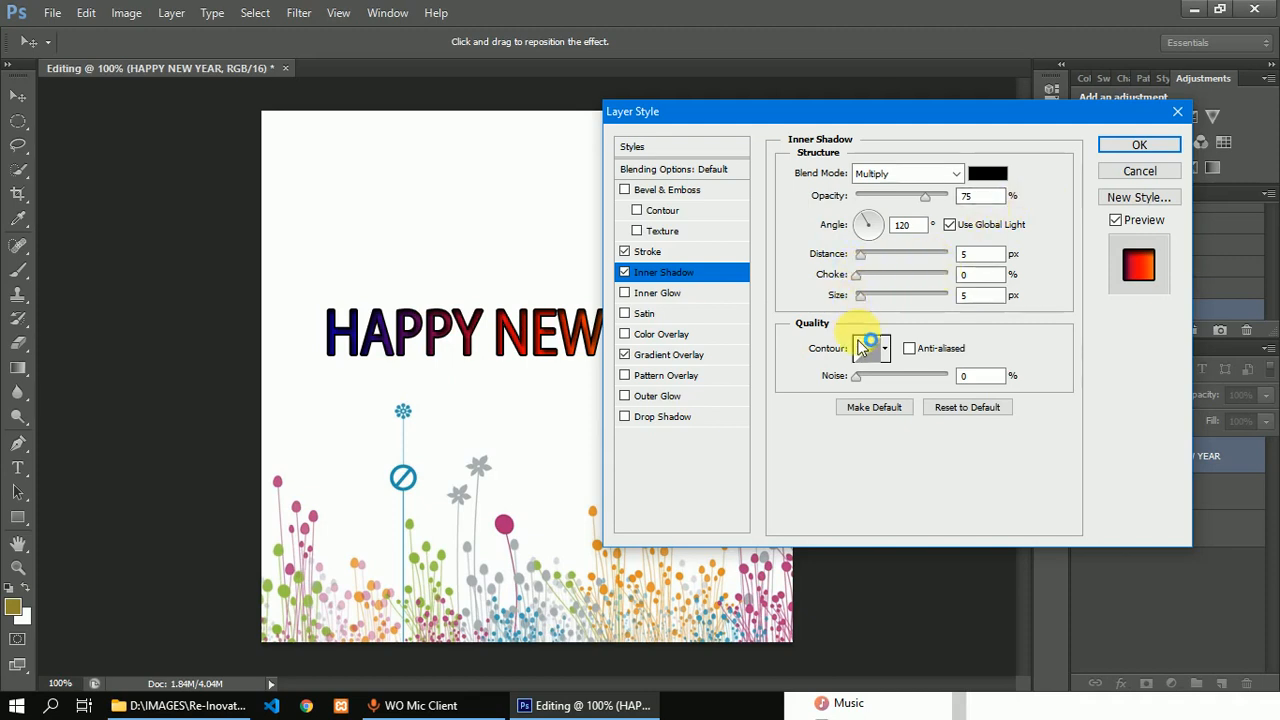
{"action": "left_click", "coordinate": [957, 175]}
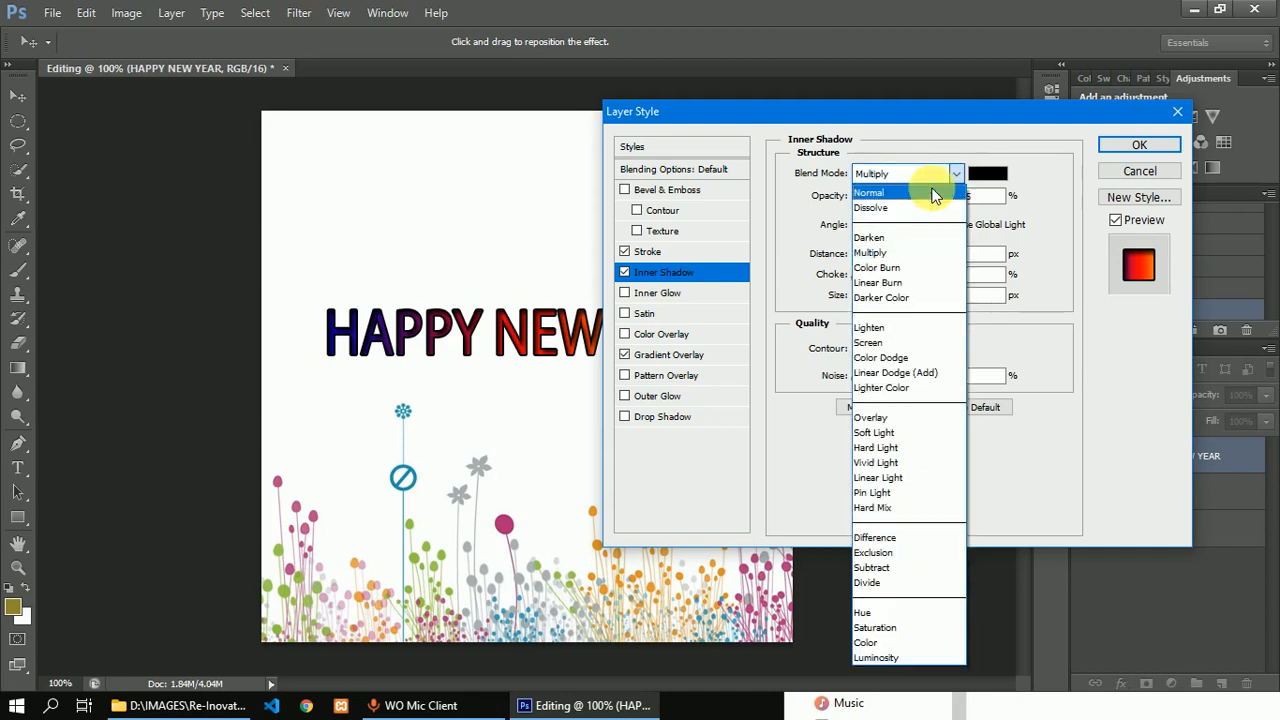
{"action": "left_click", "coordinate": [935, 193]}
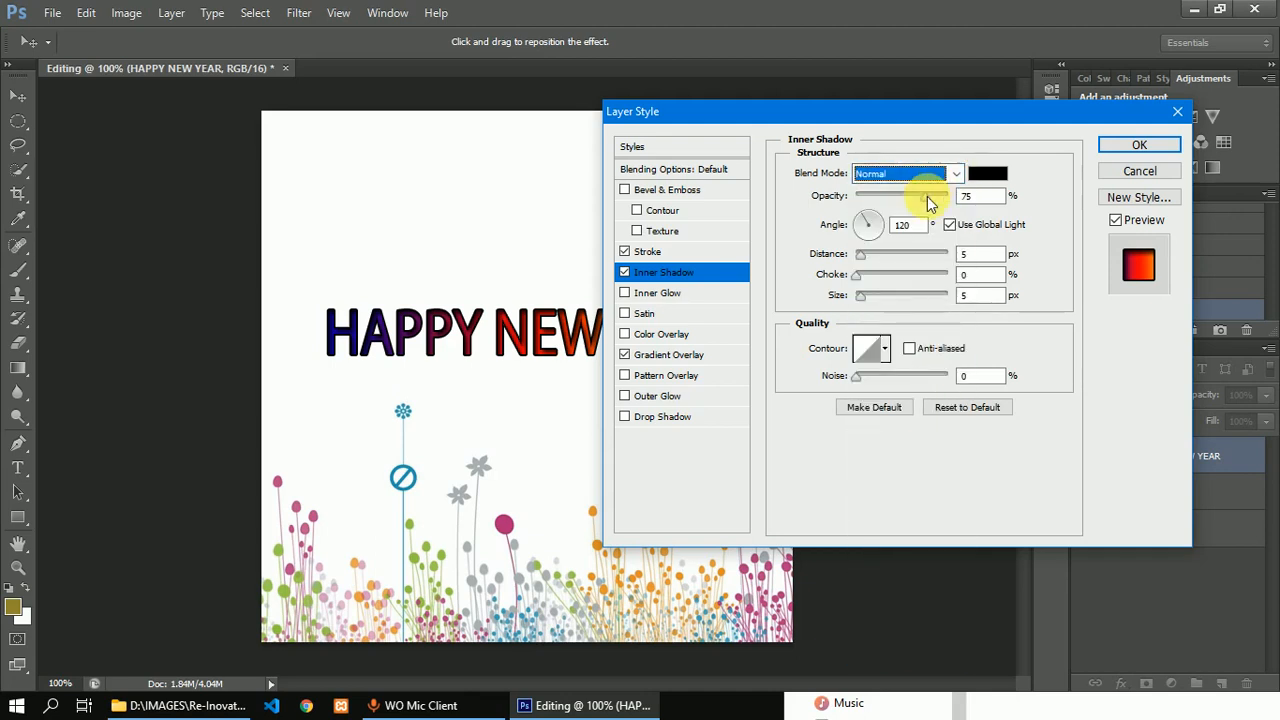
{"action": "mouse_move", "coordinate": [866, 258]}
{"action": "left_mouse_down"}
{"action": "mouse_move", "coordinate": [878, 261]}
{"action": "mouse_move", "coordinate": [857, 261]}
{"action": "left_mouse_up"}
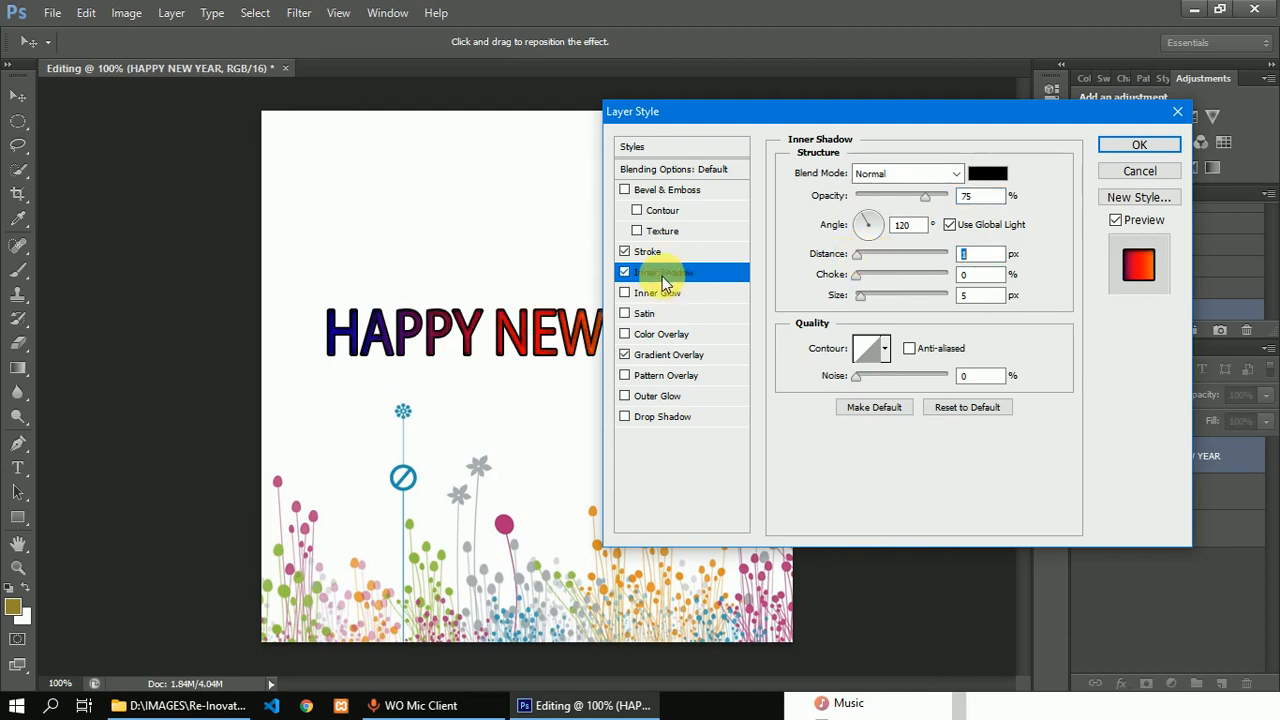
{"action": "left_click", "coordinate": [624, 272]}
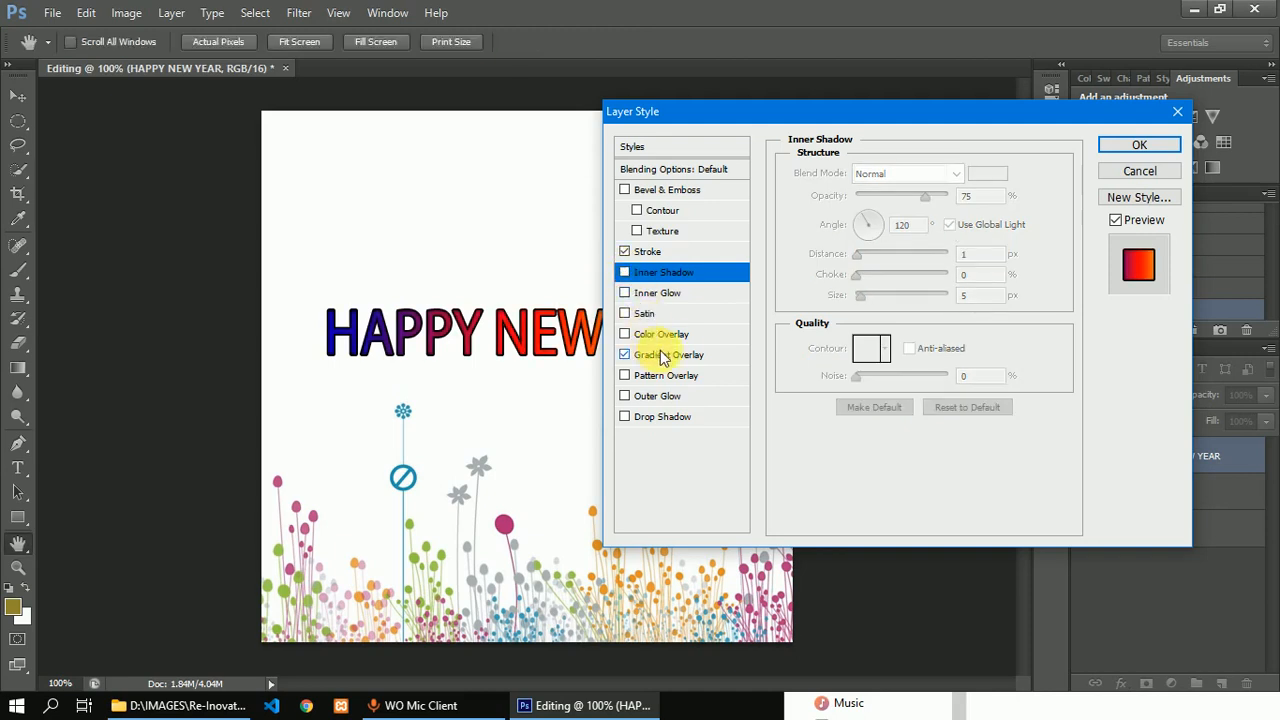
Apply a Drop Shadow with 8 px distance, 6% spread and 13 px size, and move the text slightly down onto the tallest flower's tip.
{"action": "left_click", "coordinate": [662, 417]}
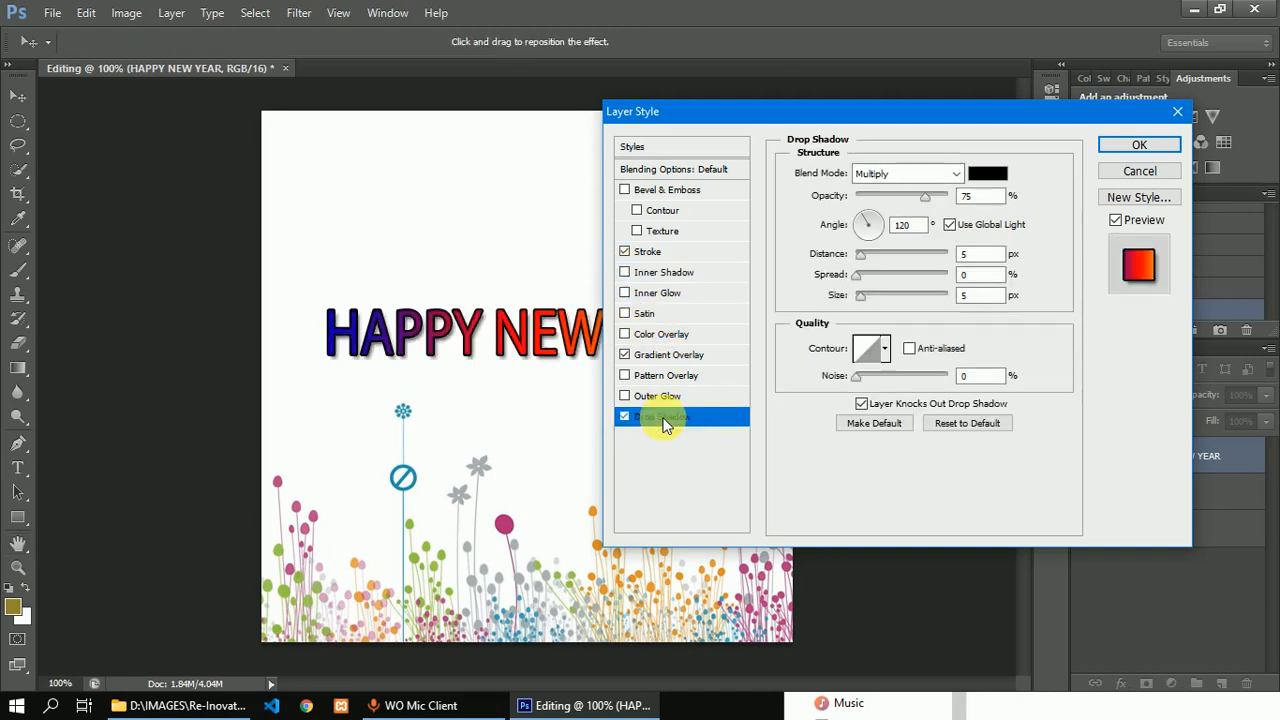
{"action": "left_click", "coordinate": [863, 256]}
{"action": "left_click_drag", "start_coordinate": [872, 262], "coordinate": [867, 303]}
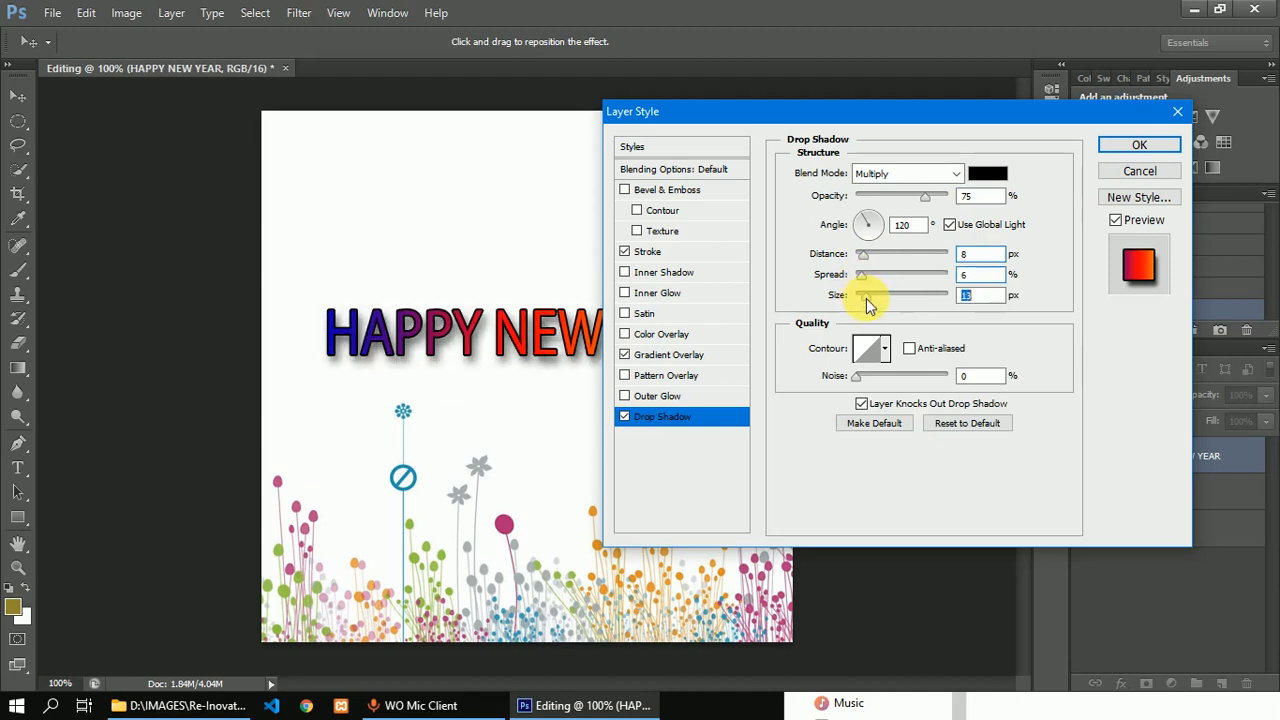
{"action": "left_click", "coordinate": [1126, 147]}
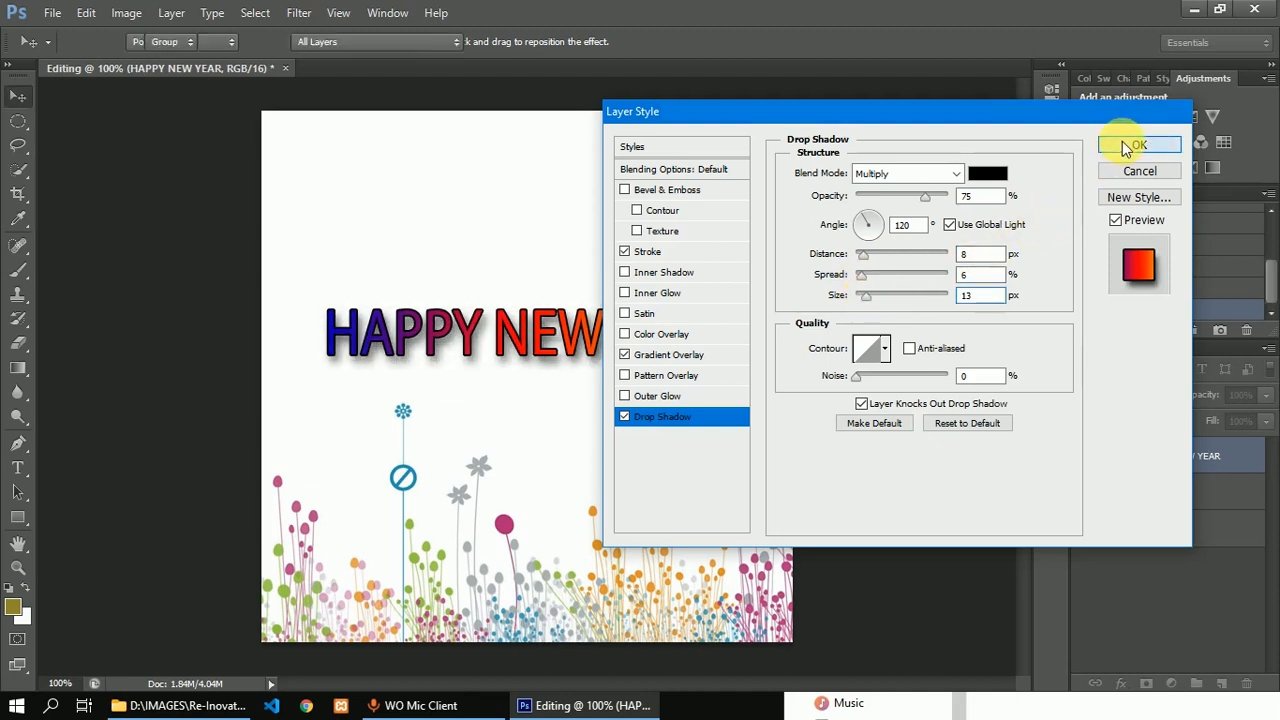
{"action": "left_click_drag", "start_coordinate": [654, 333], "coordinate": [654, 360]}
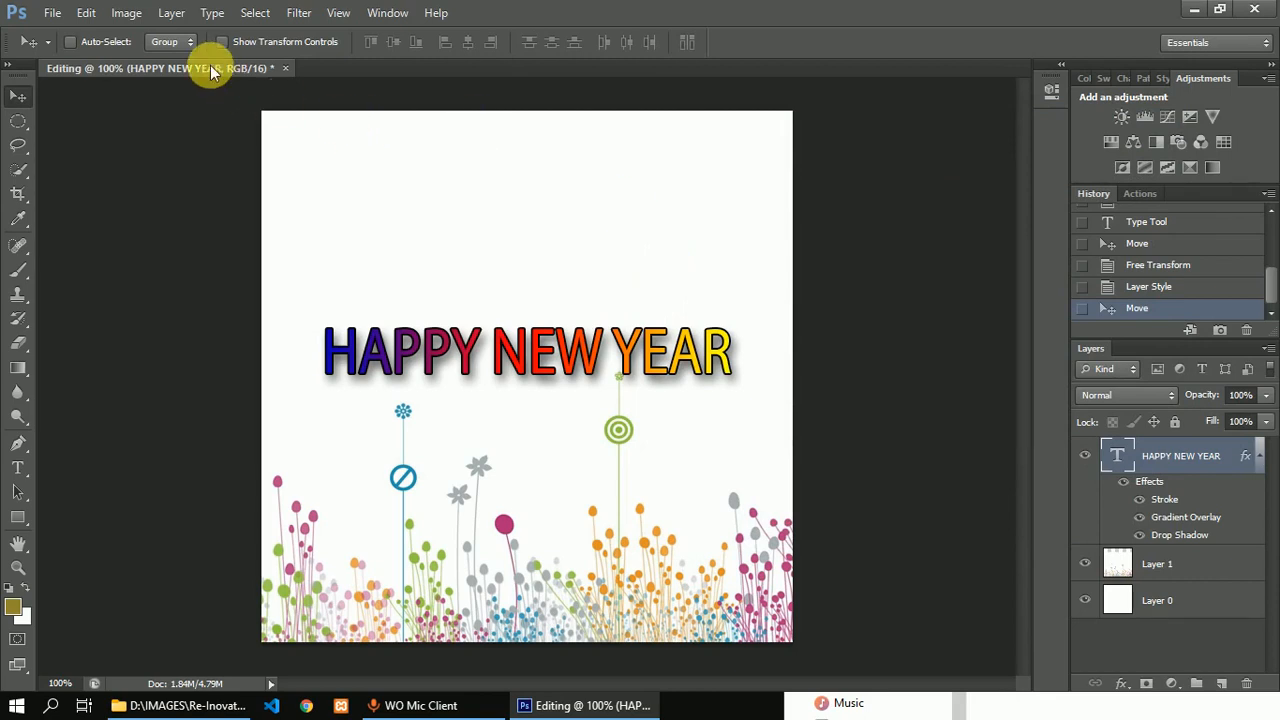
Float the Editing document in its own window, leaving free workspace beside it.
{"action": "left_click_drag", "start_coordinate": [209, 68], "coordinate": [206, 114]}
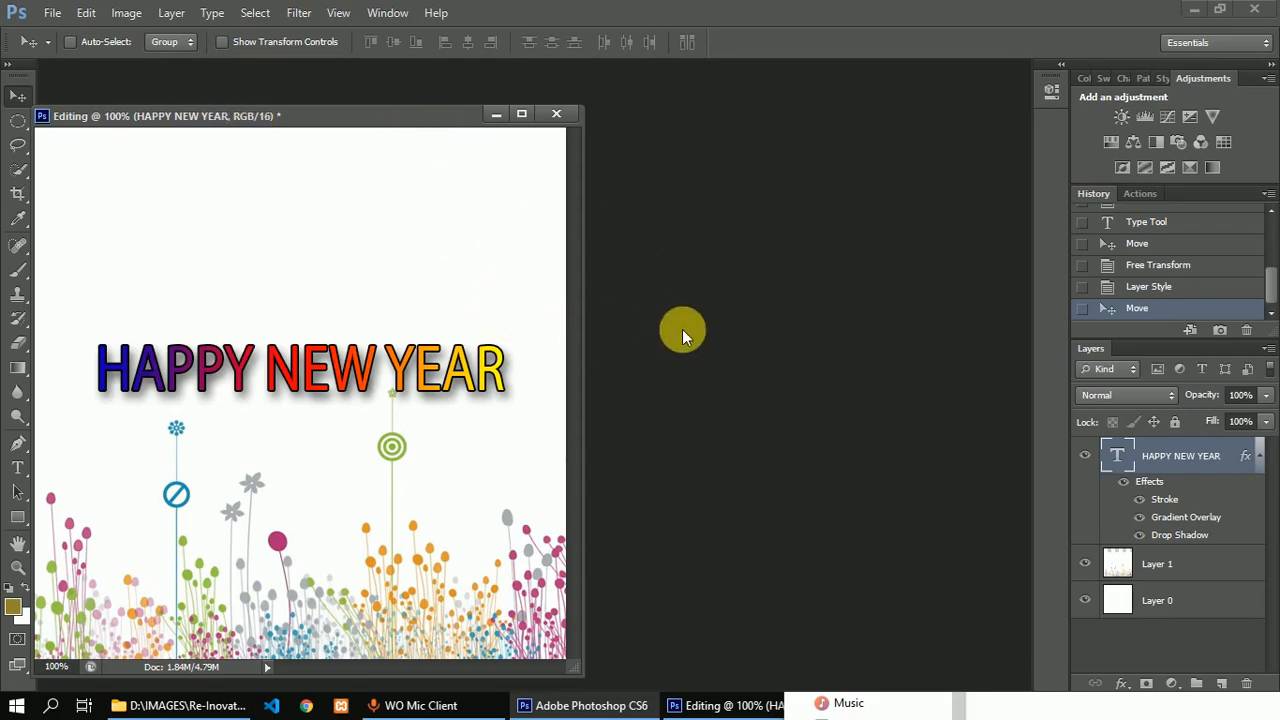
{"action": "left_click_drag", "start_coordinate": [390, 121], "coordinate": [420, 95]}
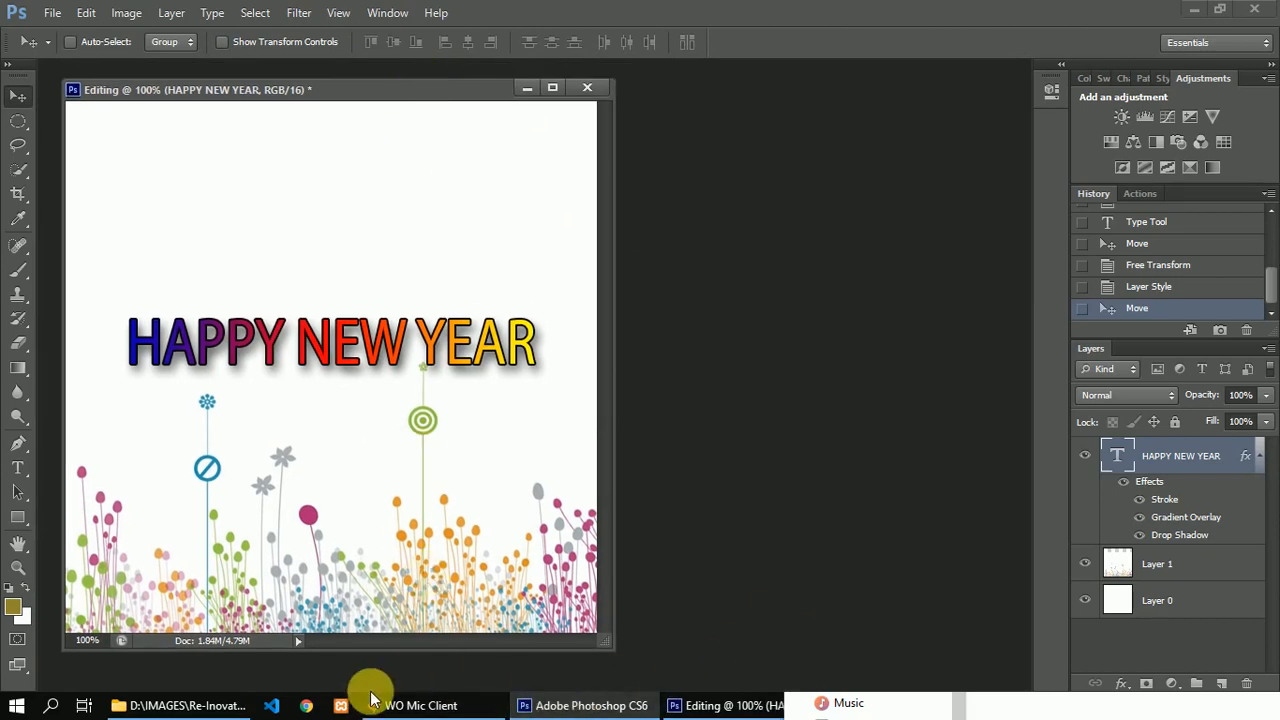
Switch to File Explorer and look through the Bottom Part folder in Re-Inovation for a picture to add.
{"action": "left_click", "coordinate": [178, 705]}
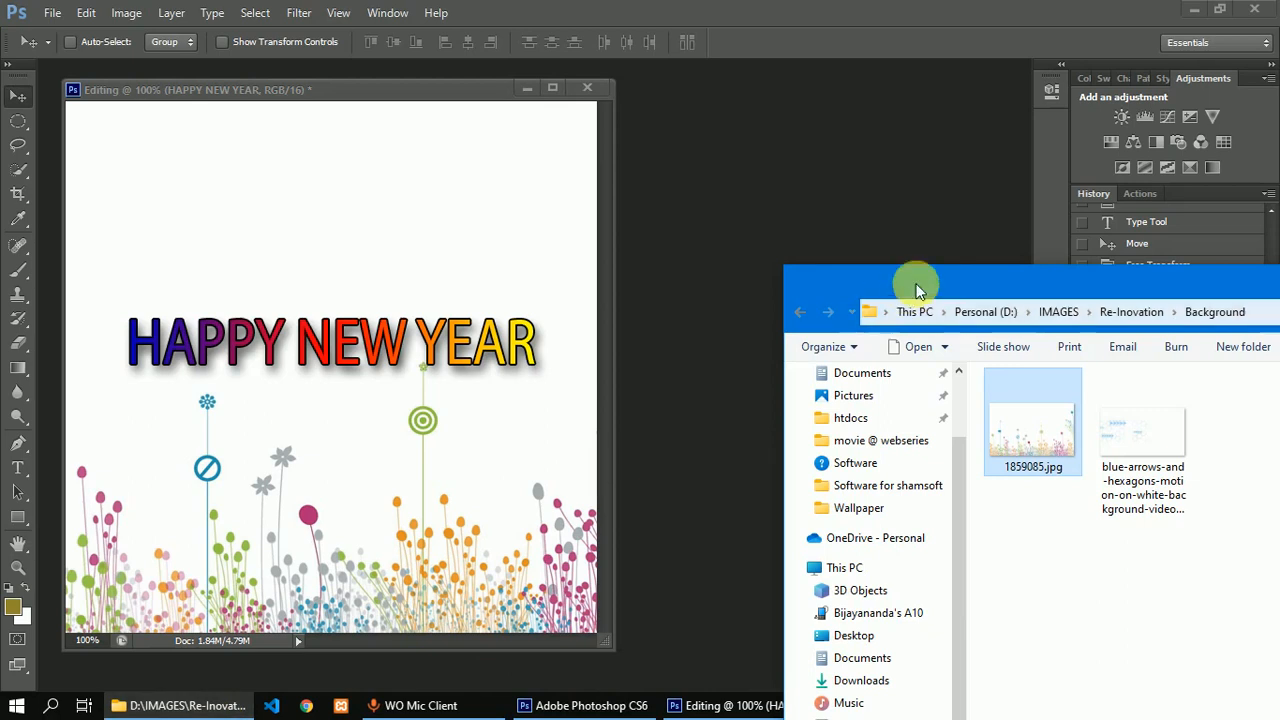
{"action": "left_click_drag", "start_coordinate": [940, 277], "coordinate": [603, 123]}
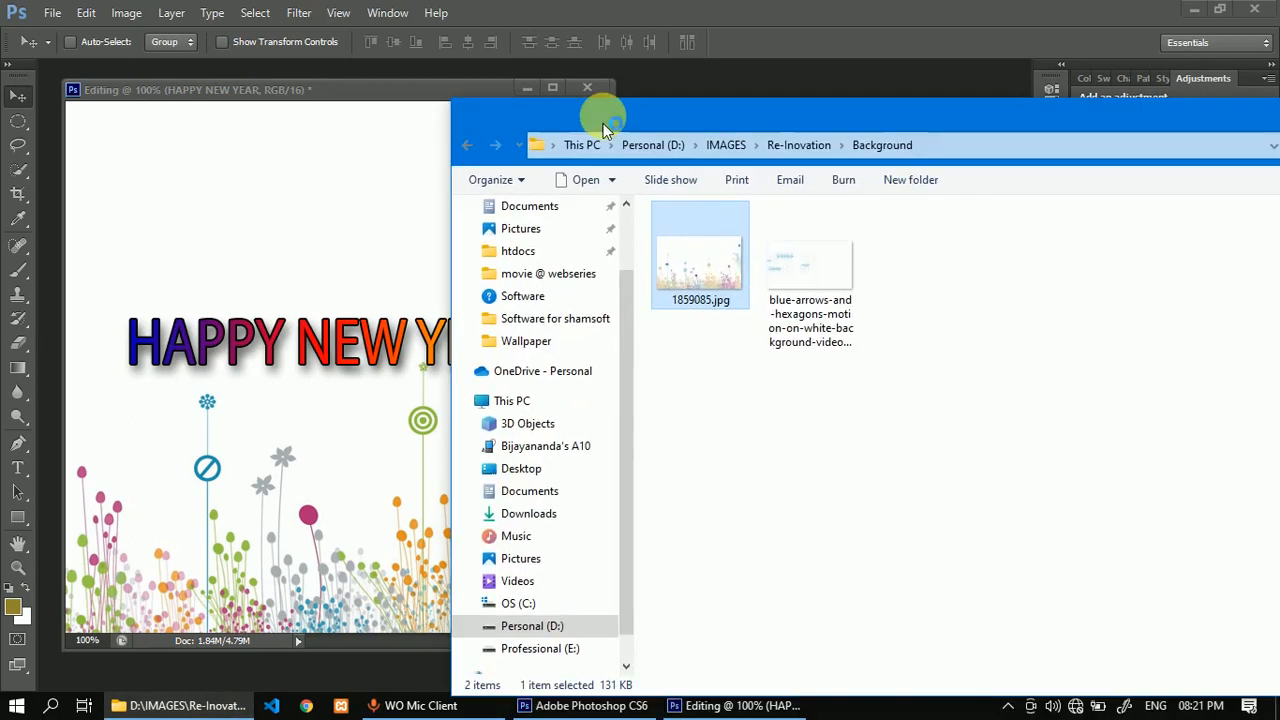
{"action": "left_click", "coordinate": [470, 150]}
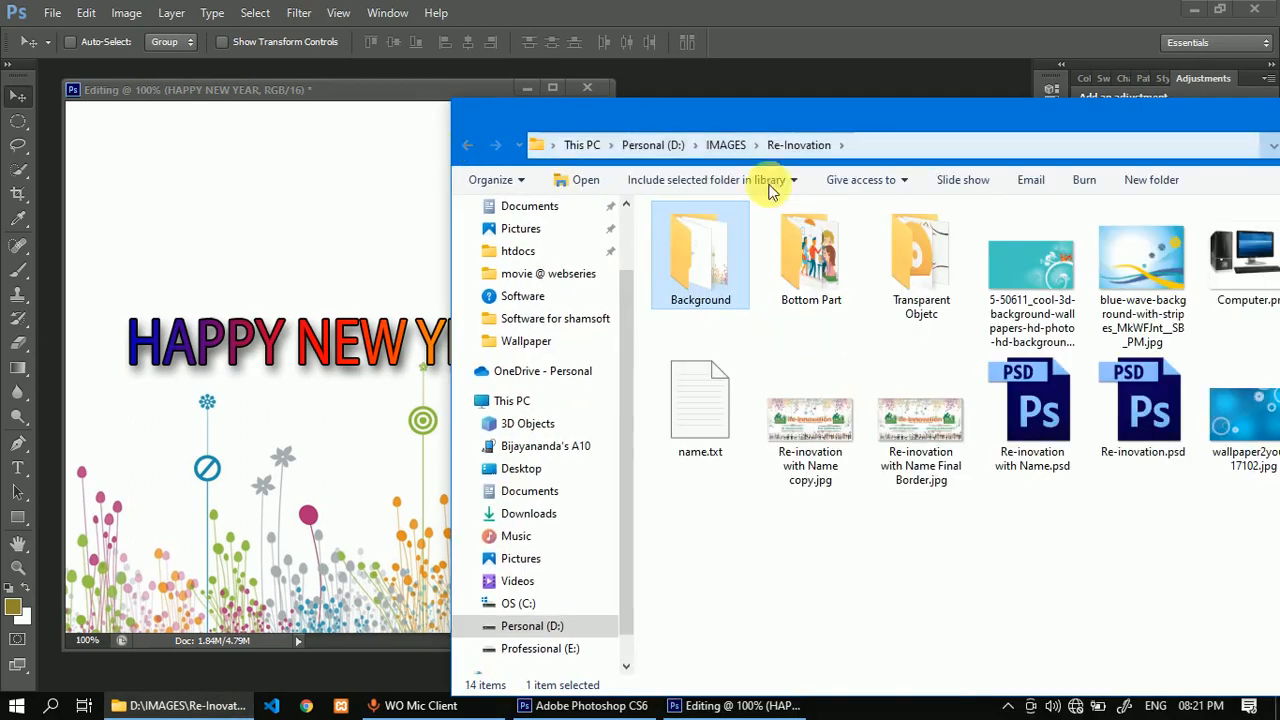
{"action": "left_click", "coordinate": [806, 265]}
{"action": "double_click", "coordinate": [806, 265]}
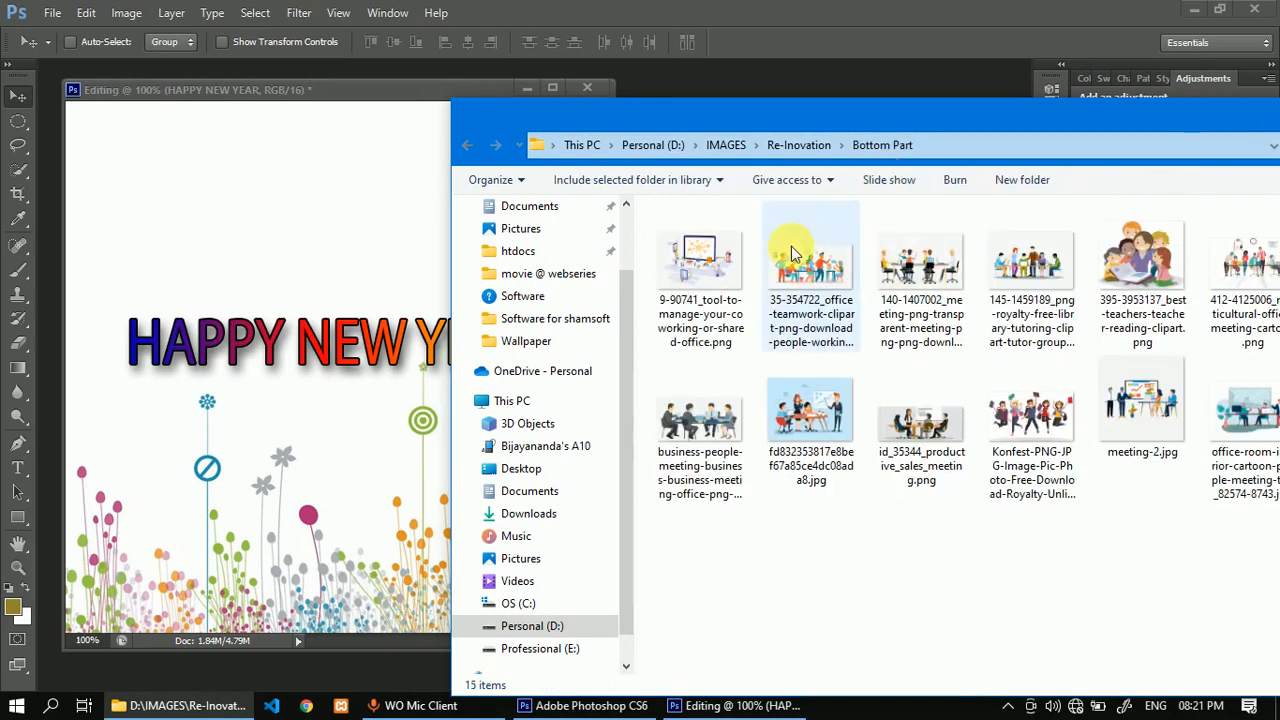
{"action": "left_click_drag", "start_coordinate": [930, 122], "coordinate": [695, 173]}
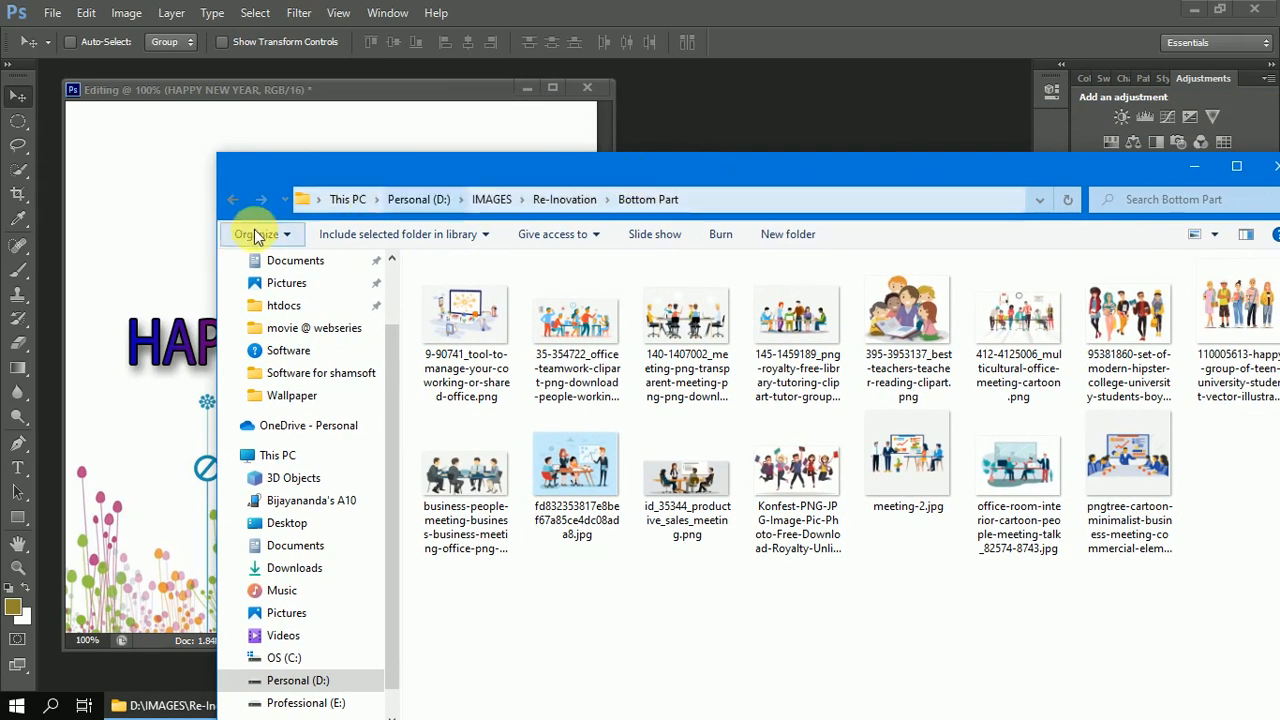
{"action": "left_click", "coordinate": [234, 207]}
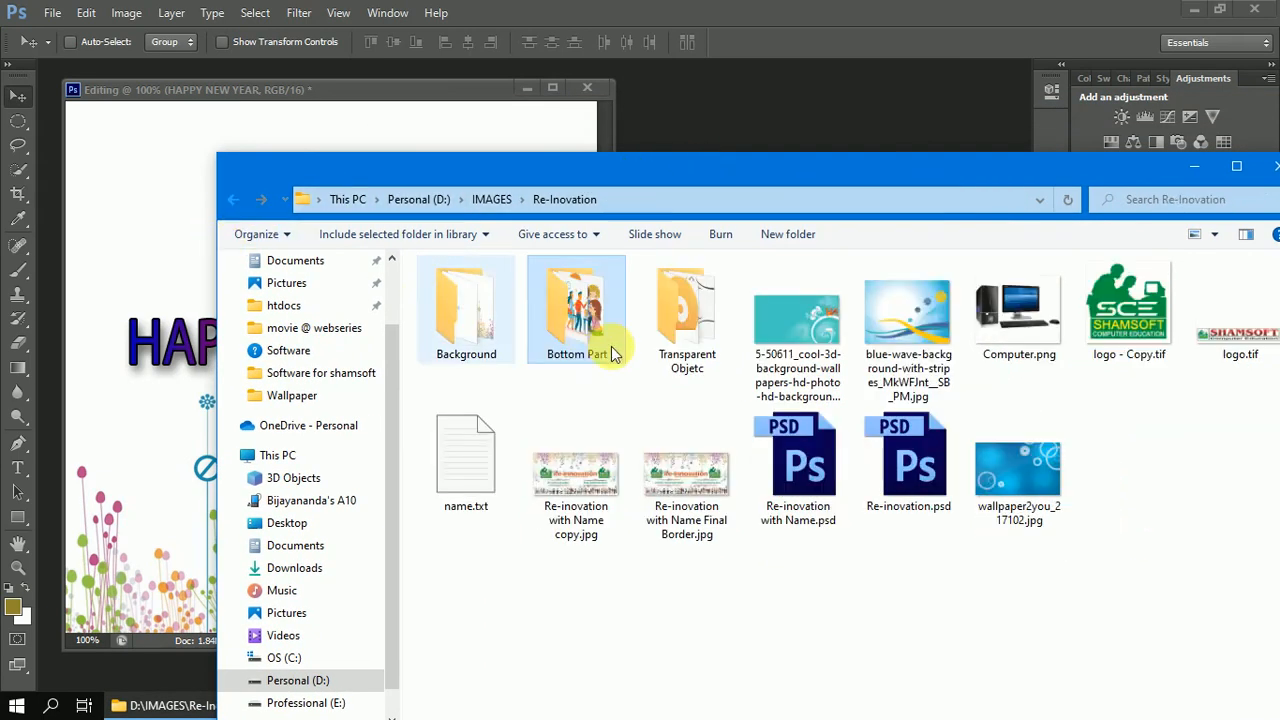
Open clipart-arrow-wave-8.png from the Transparent Objetc folder as a separate document in Photoshop.
{"action": "double_click", "coordinate": [667, 310]}
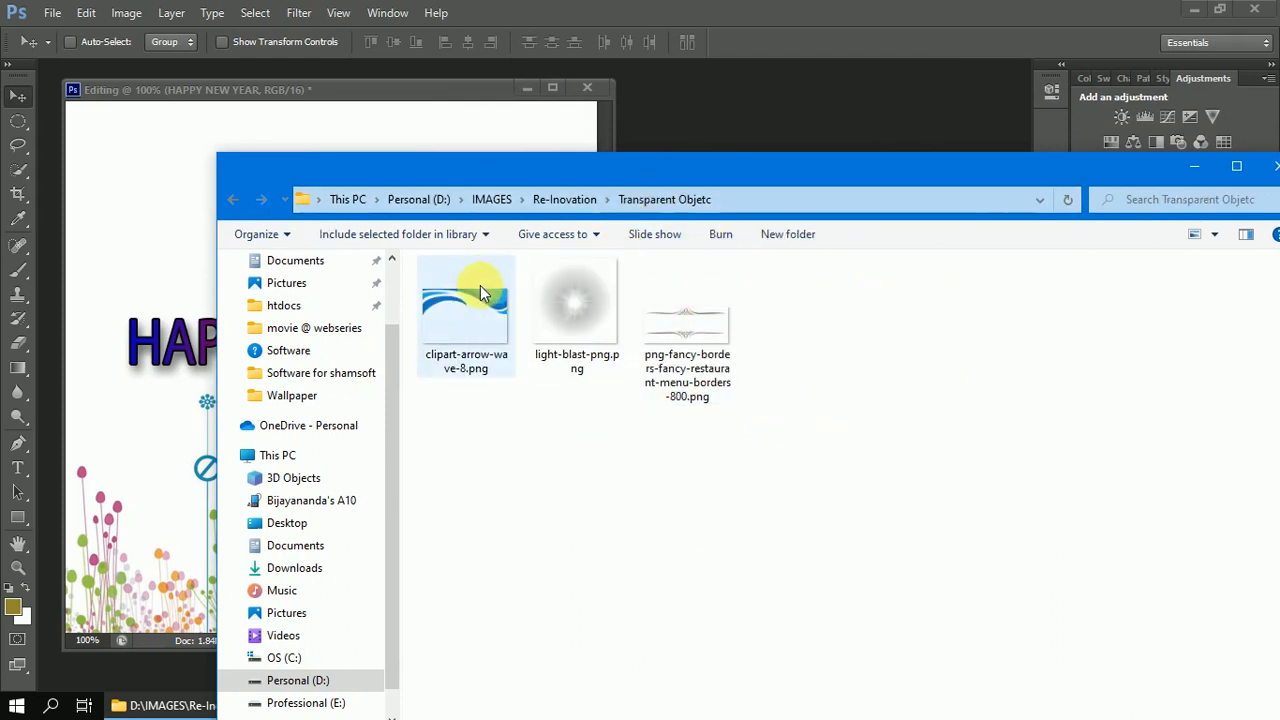
{"action": "left_click_drag", "start_coordinate": [634, 177], "coordinate": [646, 354]}
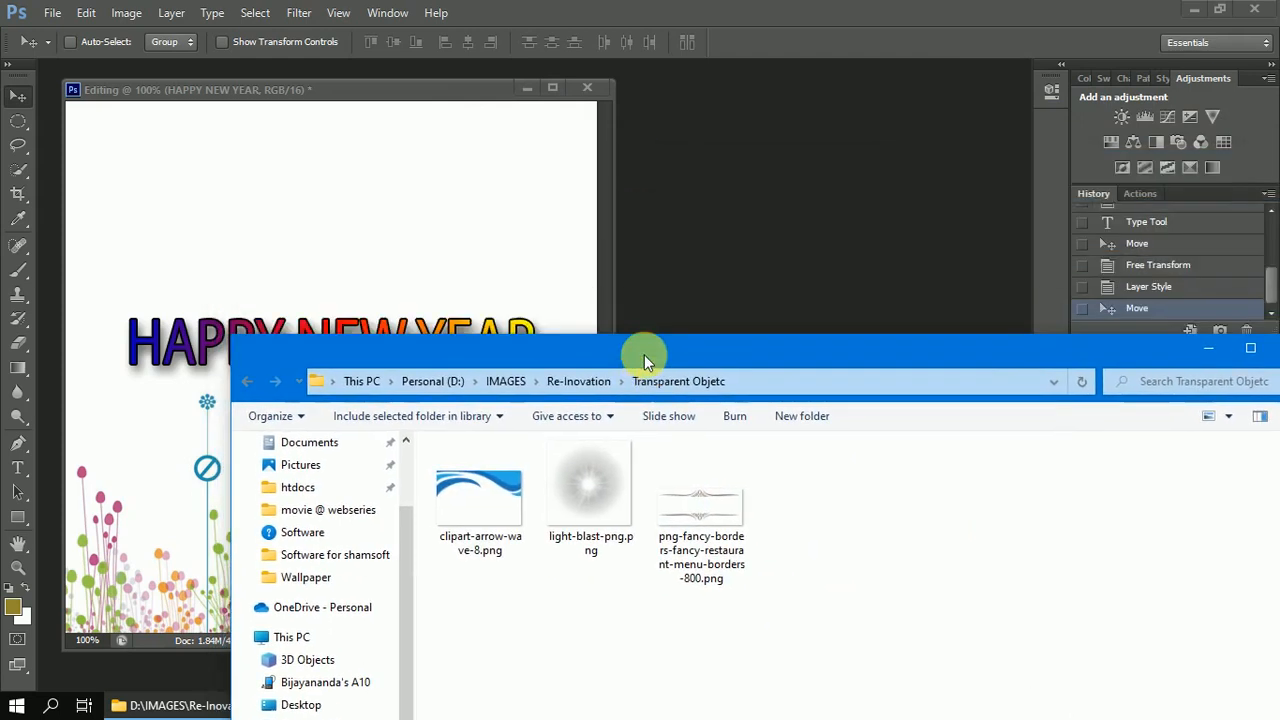
{"action": "left_click", "coordinate": [497, 500]}
{"action": "left_click_drag", "start_coordinate": [605, 400], "coordinate": [740, 236]}
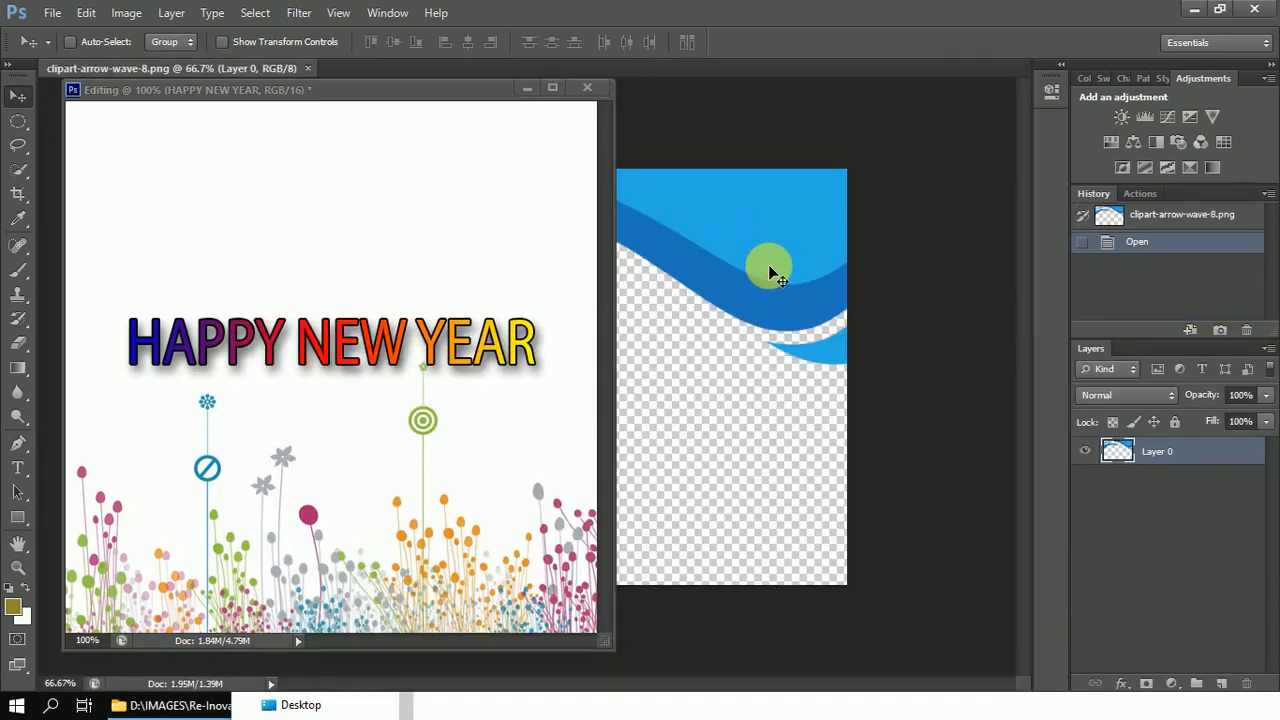
Copy the wave graphic across the upper part of the Editing document and place its layer beneath the HAPPY NEW YEAR text.
{"action": "left_click_drag", "start_coordinate": [751, 271], "coordinate": [421, 245]}
{"action": "left_click", "coordinate": [606, 278]}
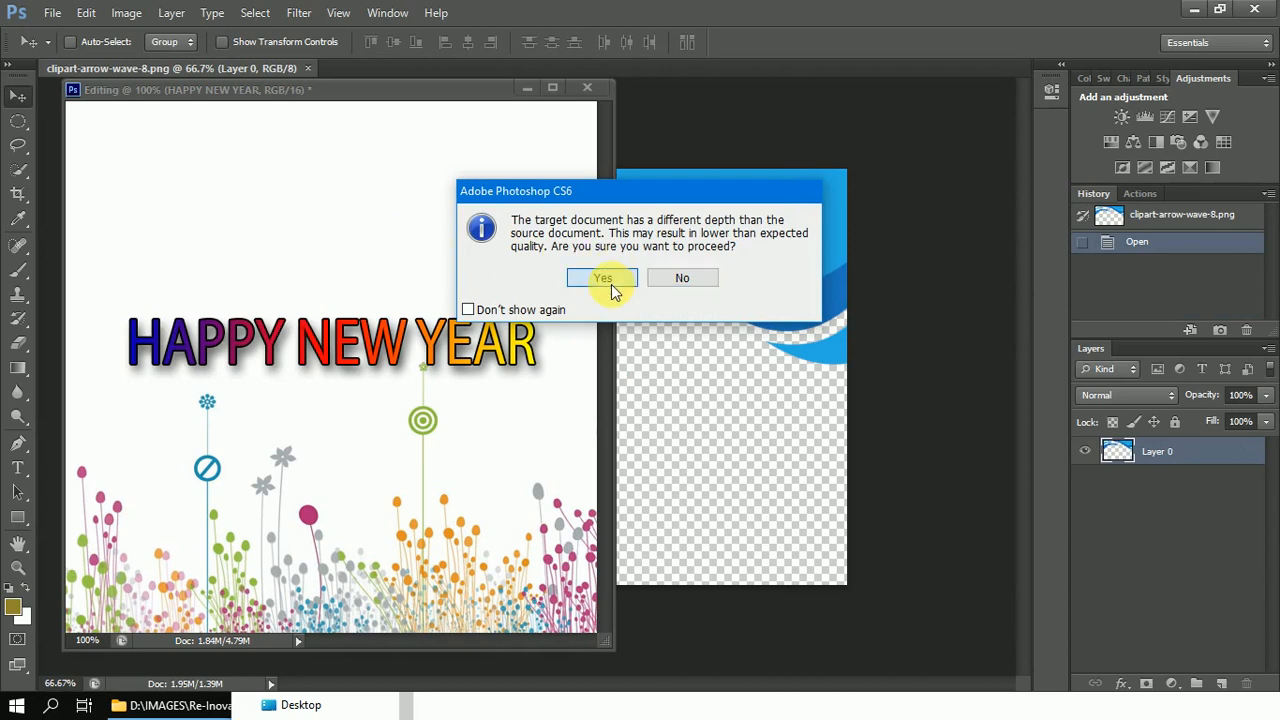
{"action": "left_click_drag", "start_coordinate": [429, 249], "coordinate": [503, 243]}
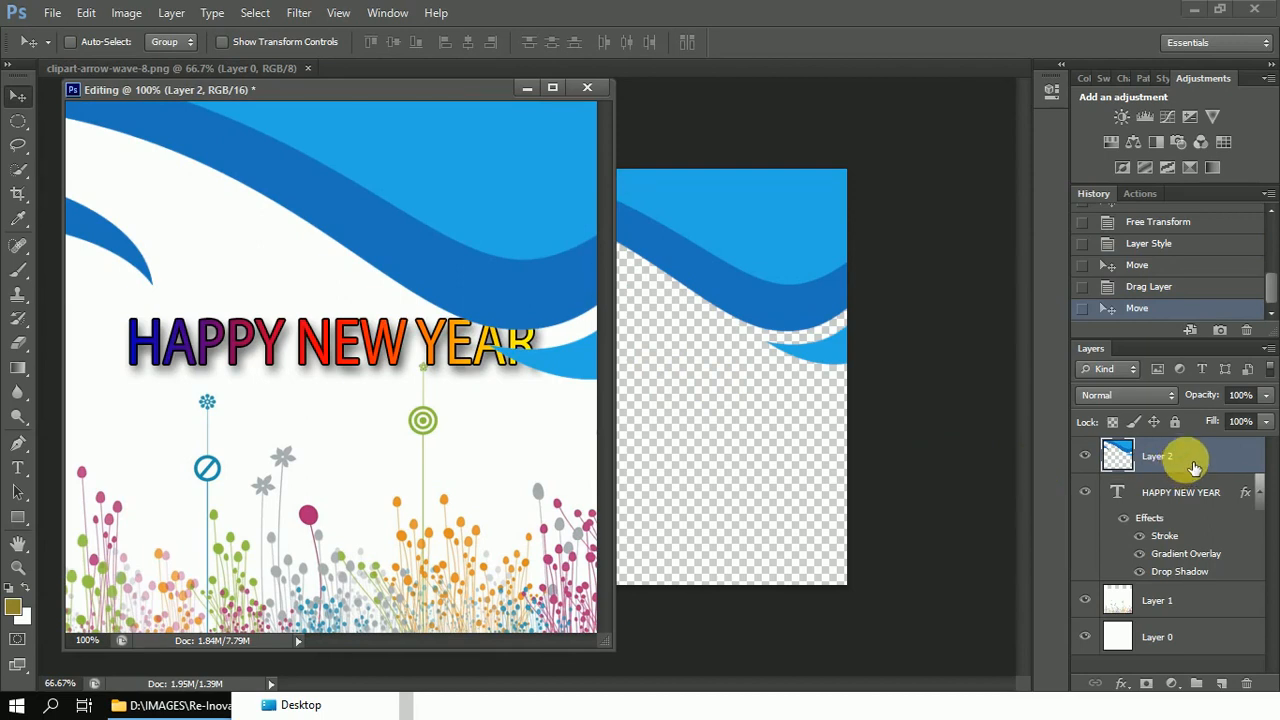
{"action": "left_click_drag", "start_coordinate": [1194, 468], "coordinate": [1183, 601]}
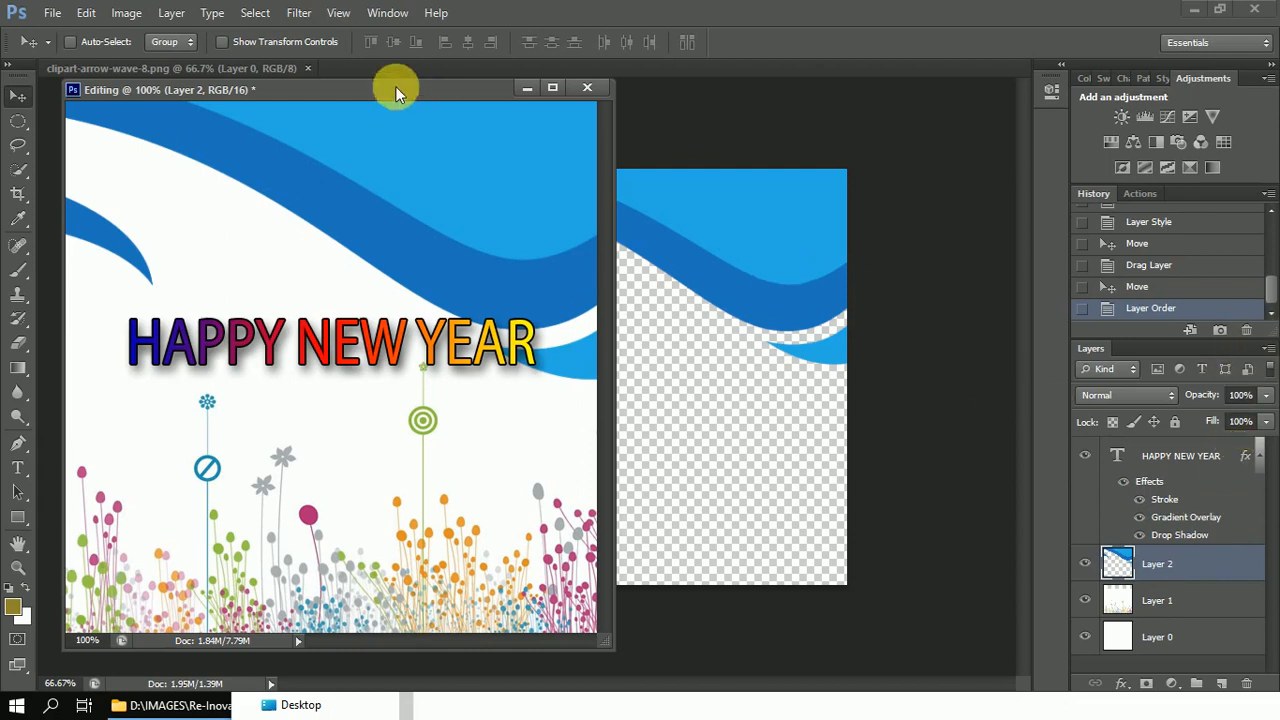
Close the clipart-arrow-wave-8.png document and dock the floating Editing document back into the workspace.
{"action": "left_click", "coordinate": [308, 68]}
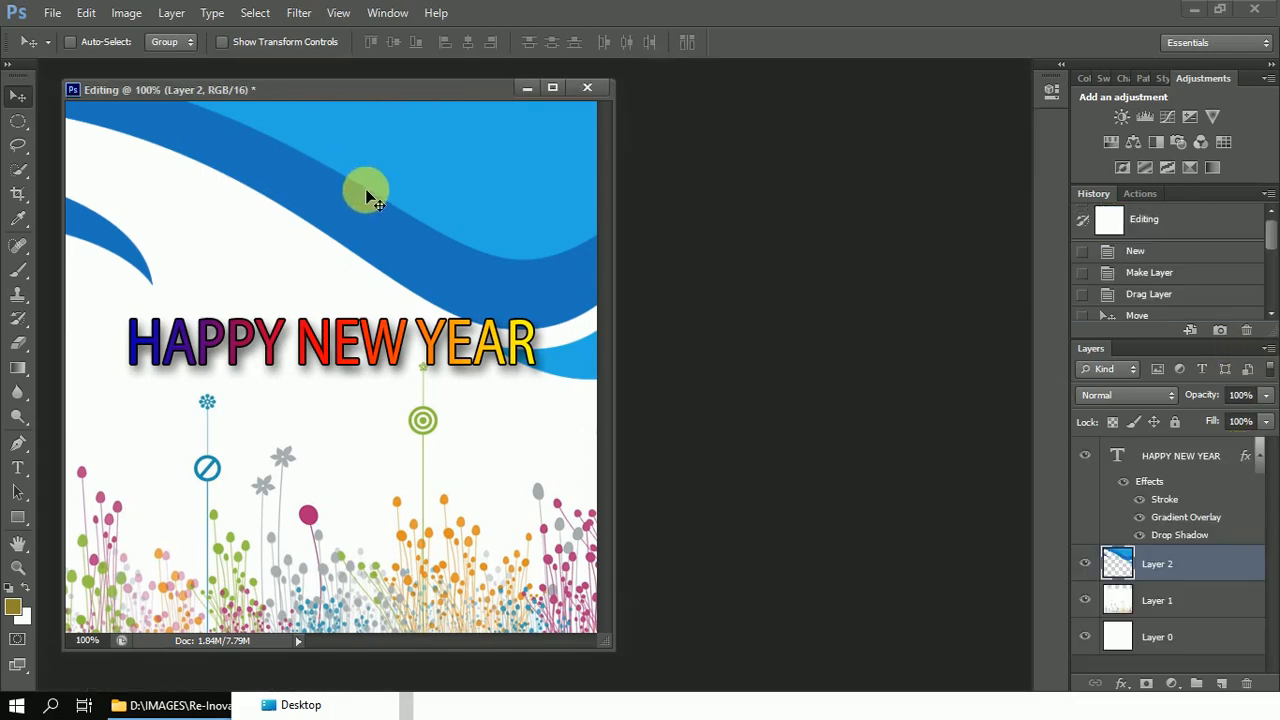
{"action": "left_click_drag", "start_coordinate": [391, 94], "coordinate": [370, 73]}
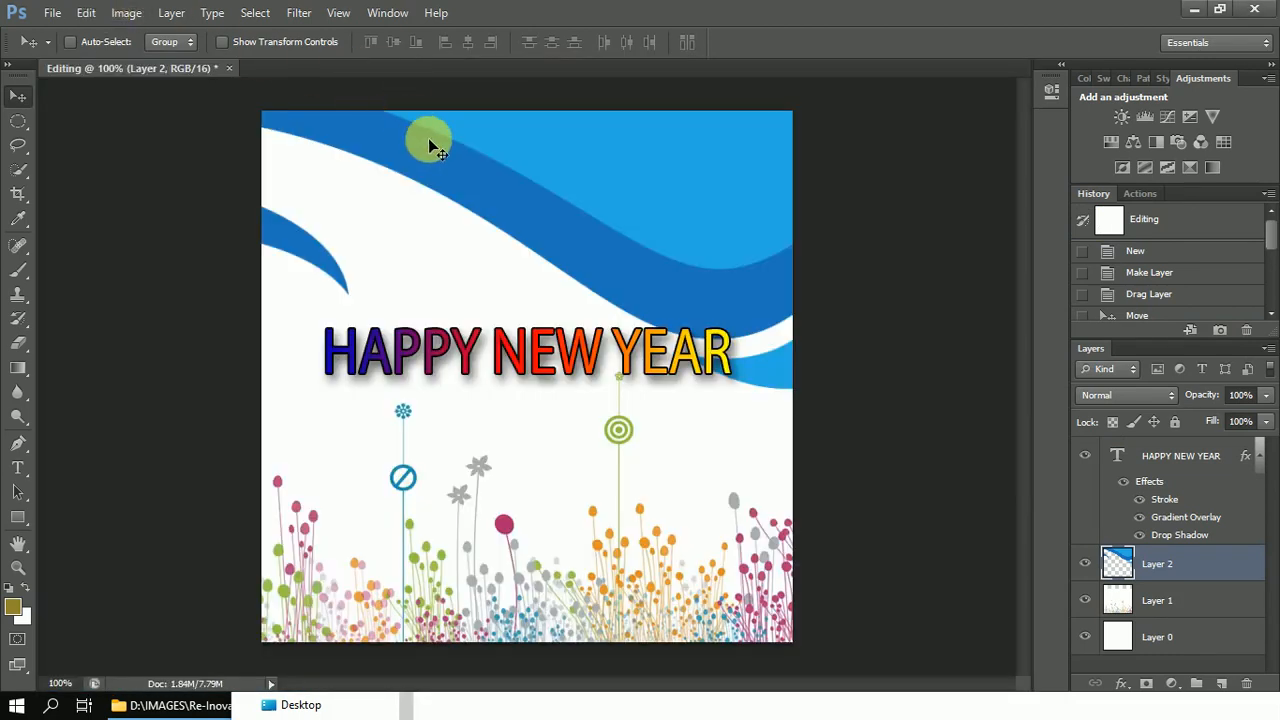
Scale the wave graphic to about 78.5% width and 97.2% height, aligned with the canvas's upper-right corner, using a free transform.
{"action": "left_click", "coordinate": [88, 13]}
{"action": "left_click", "coordinate": [160, 353]}
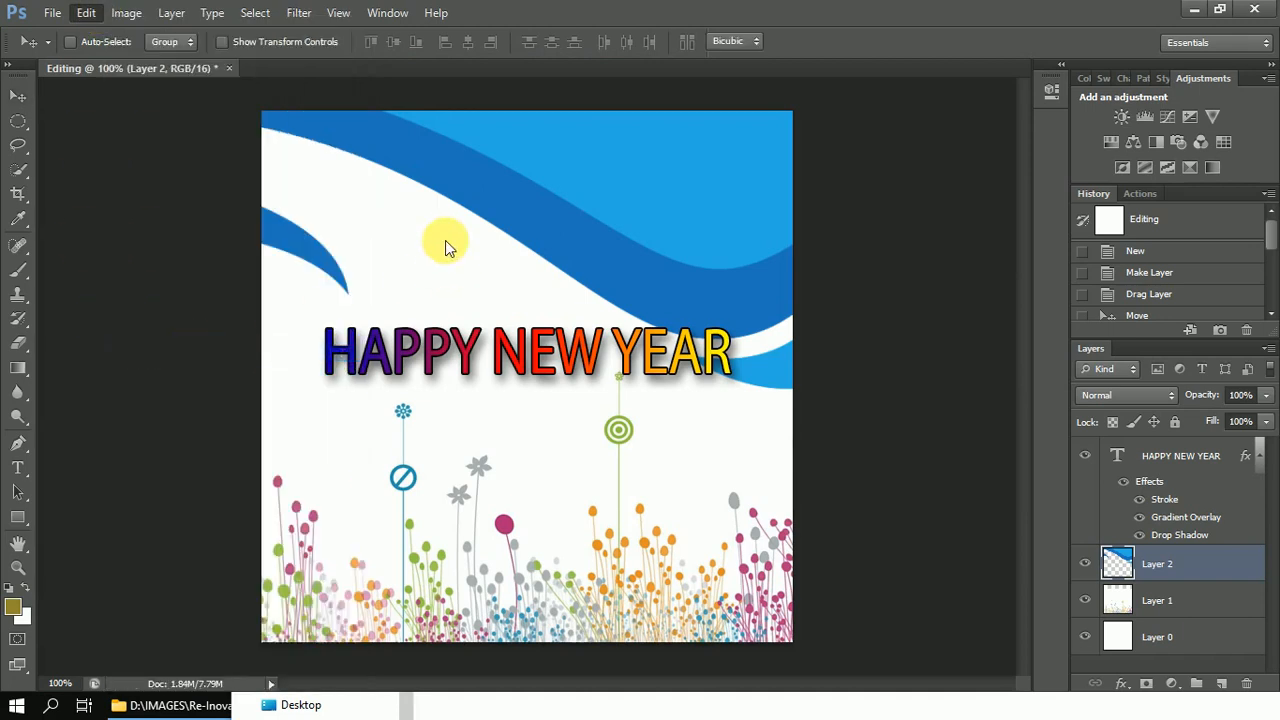
{"action": "left_click_drag", "start_coordinate": [480, 196], "coordinate": [673, 225]}
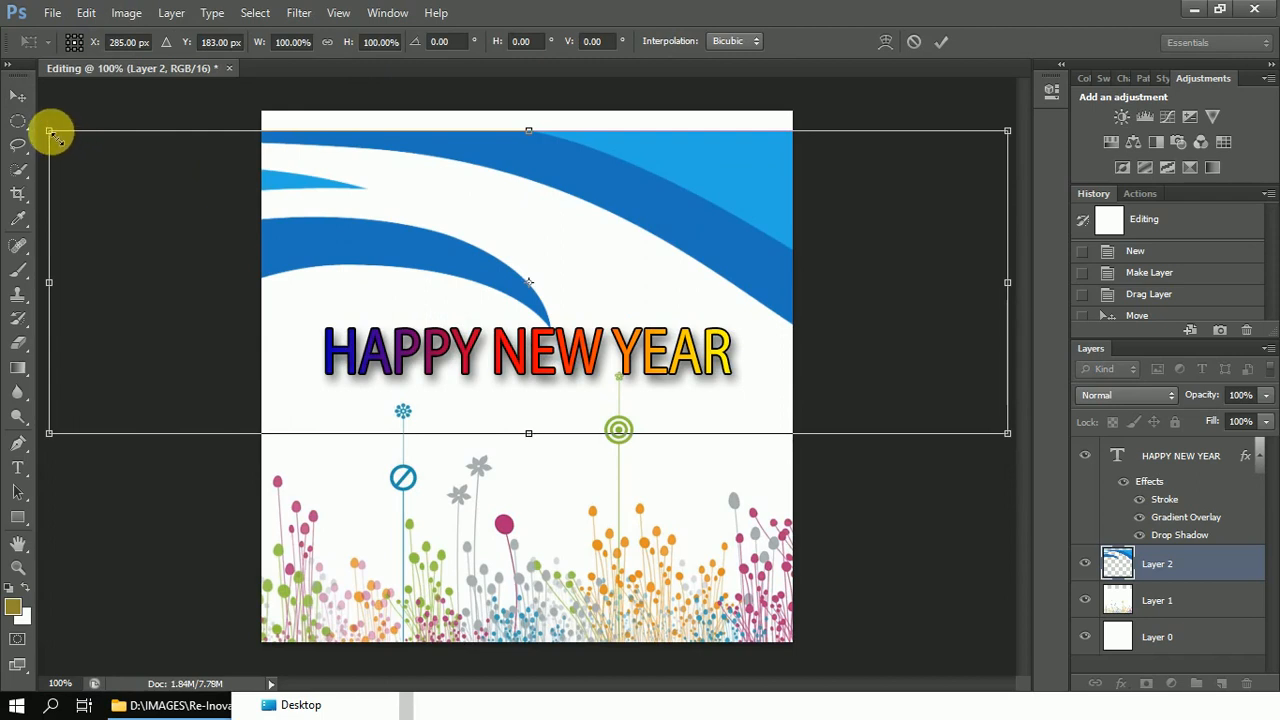
{"action": "left_click_drag", "start_coordinate": [51, 131], "coordinate": [310, 137]}
{"action": "left_click_drag", "start_coordinate": [738, 207], "coordinate": [524, 177]}
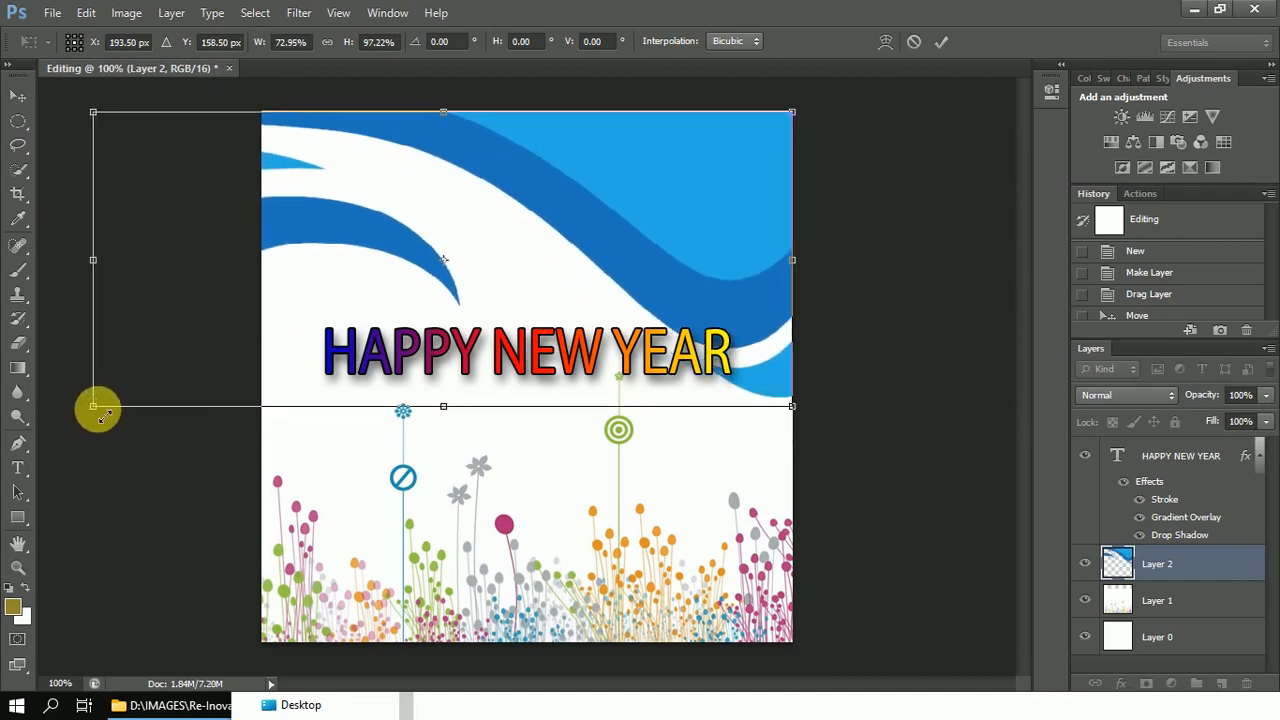
{"action": "left_click_drag", "start_coordinate": [94, 407], "coordinate": [46, 412]}
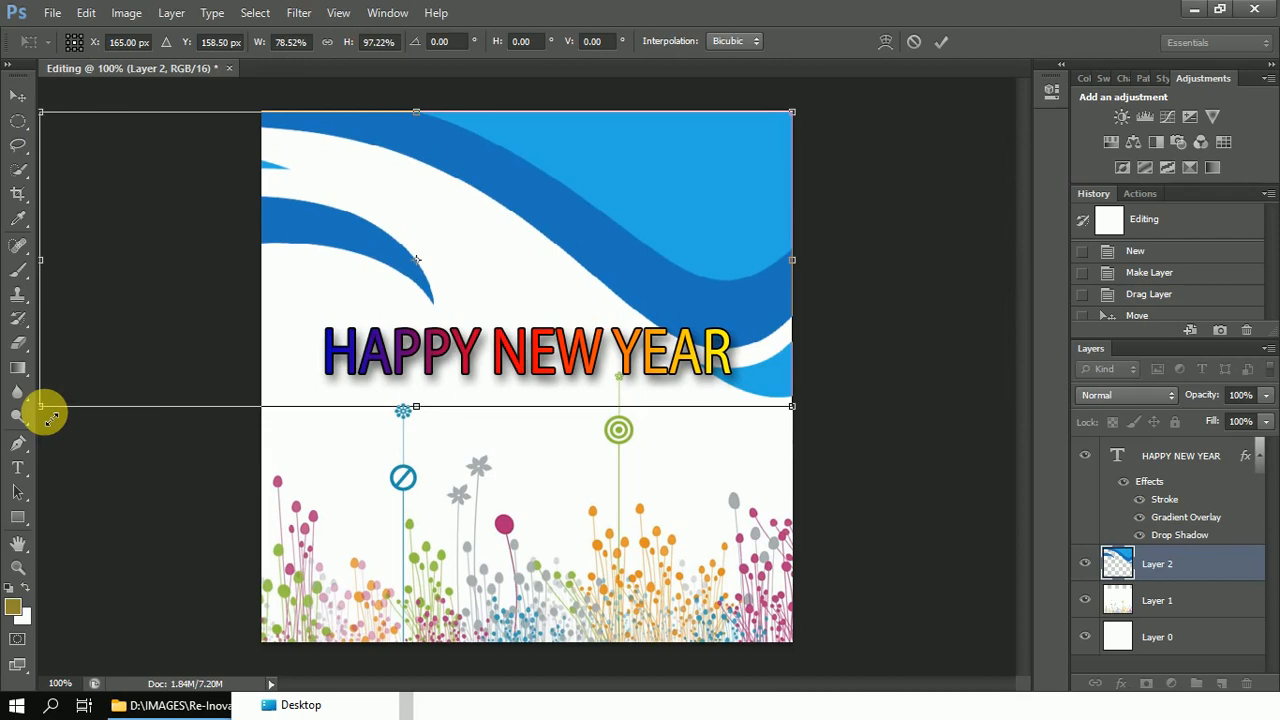
{"action": "left_click", "coordinate": [944, 41]}
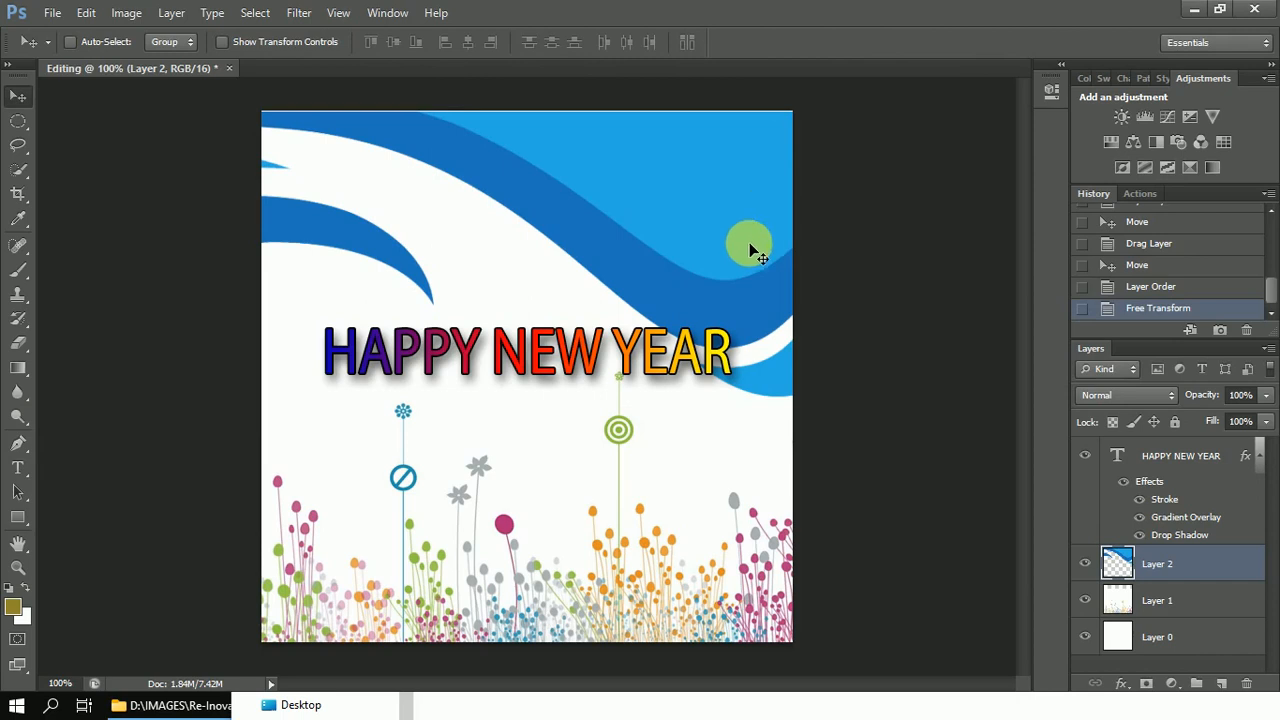
Apply a Drop Shadow with its default settings to the wave layer, Layer 2.
{"action": "right_click", "coordinate": [1166, 568]}
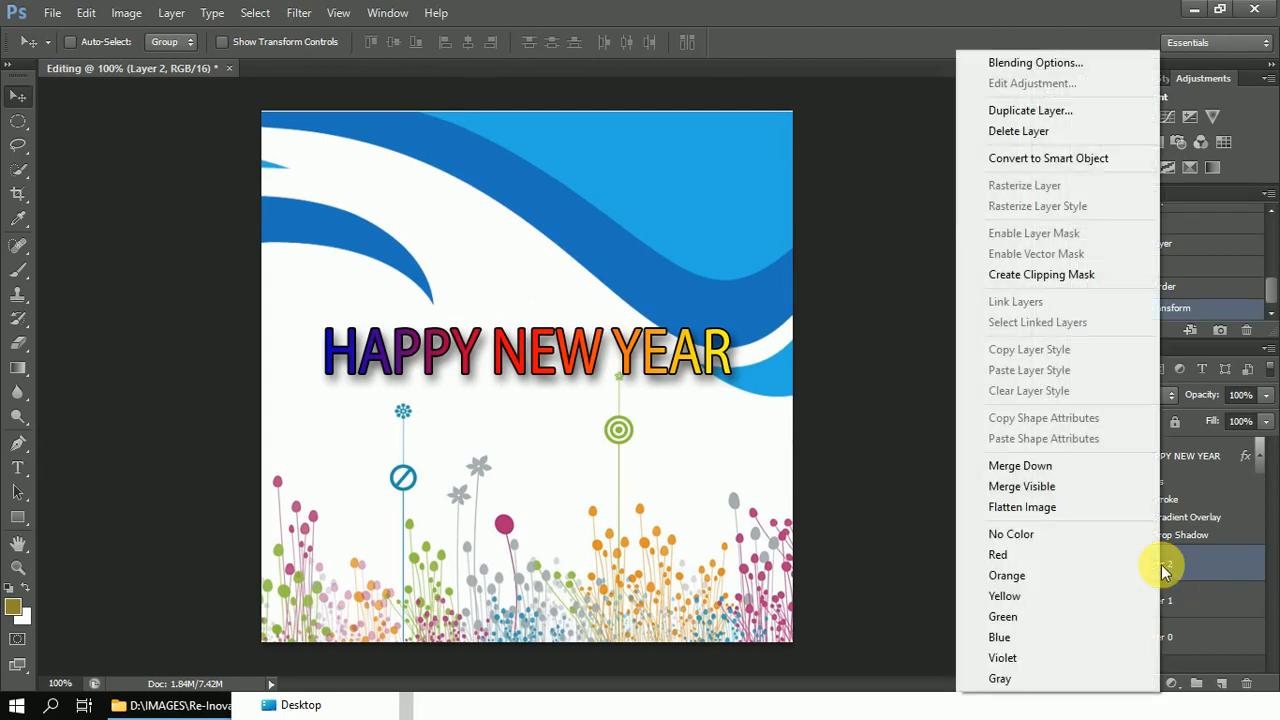
{"action": "left_click", "coordinate": [1021, 63]}
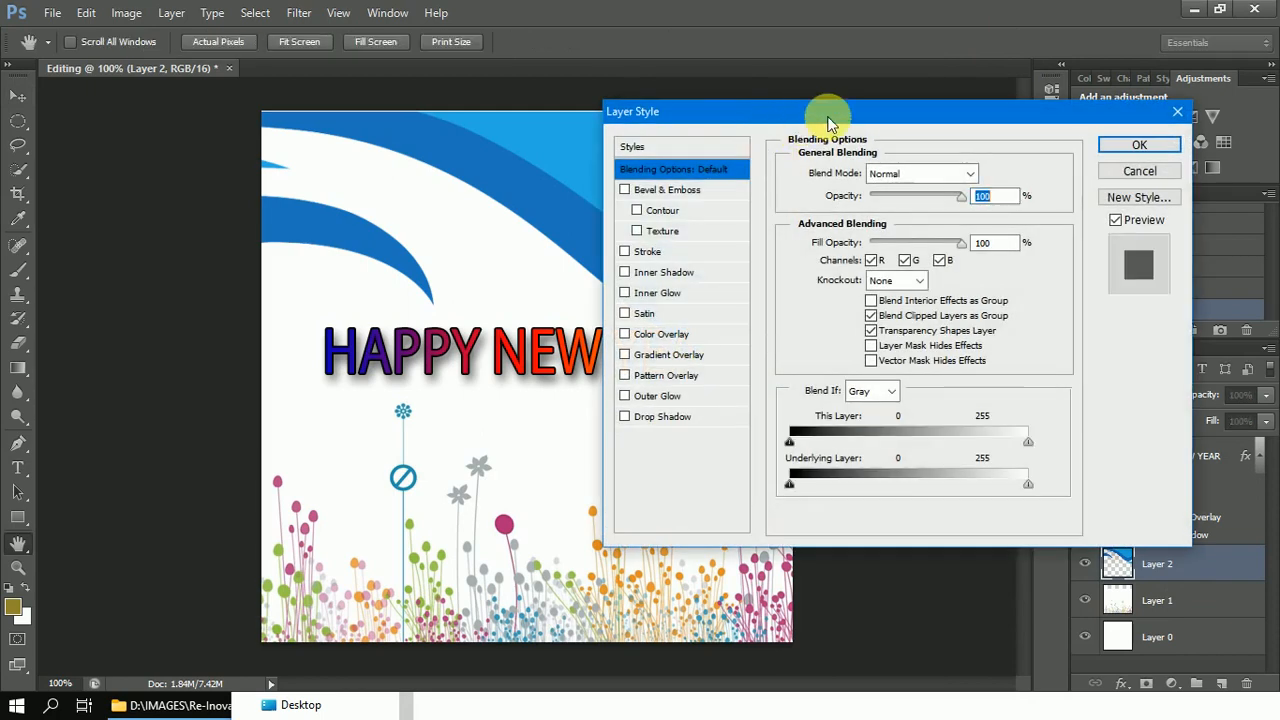
{"action": "left_click_drag", "start_coordinate": [827, 120], "coordinate": [983, 96]}
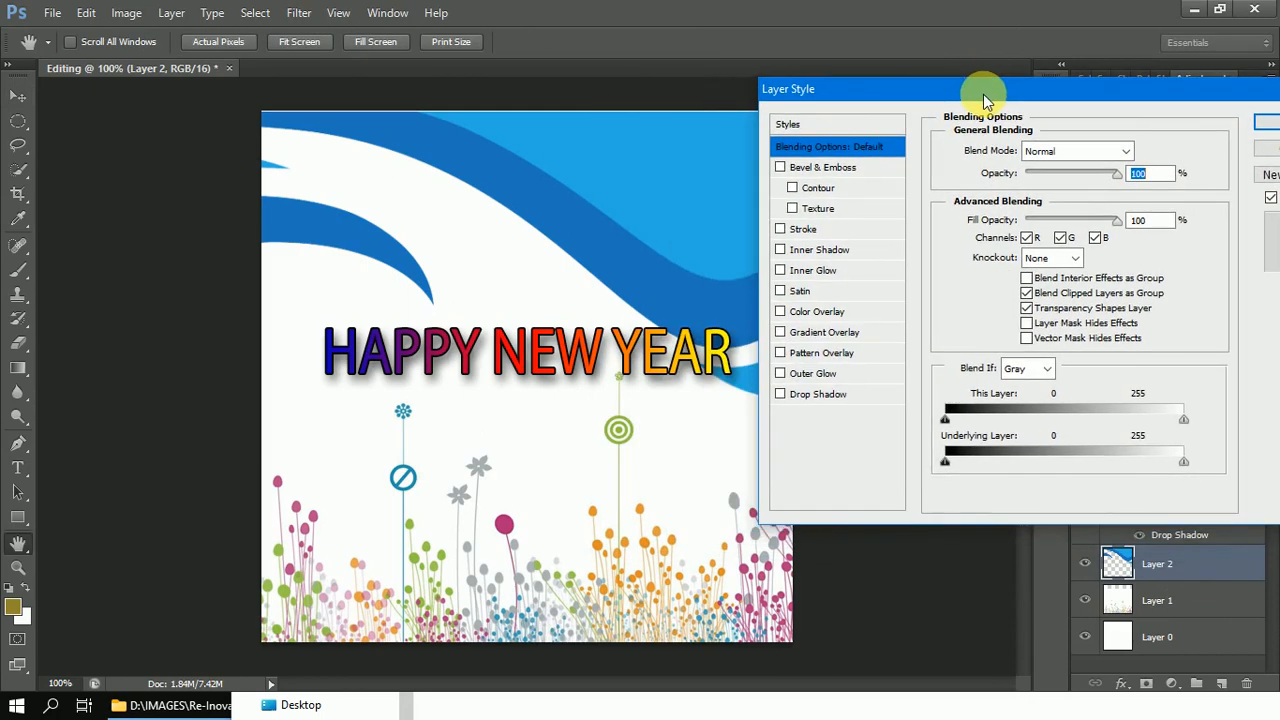
{"action": "left_click", "coordinate": [781, 394]}
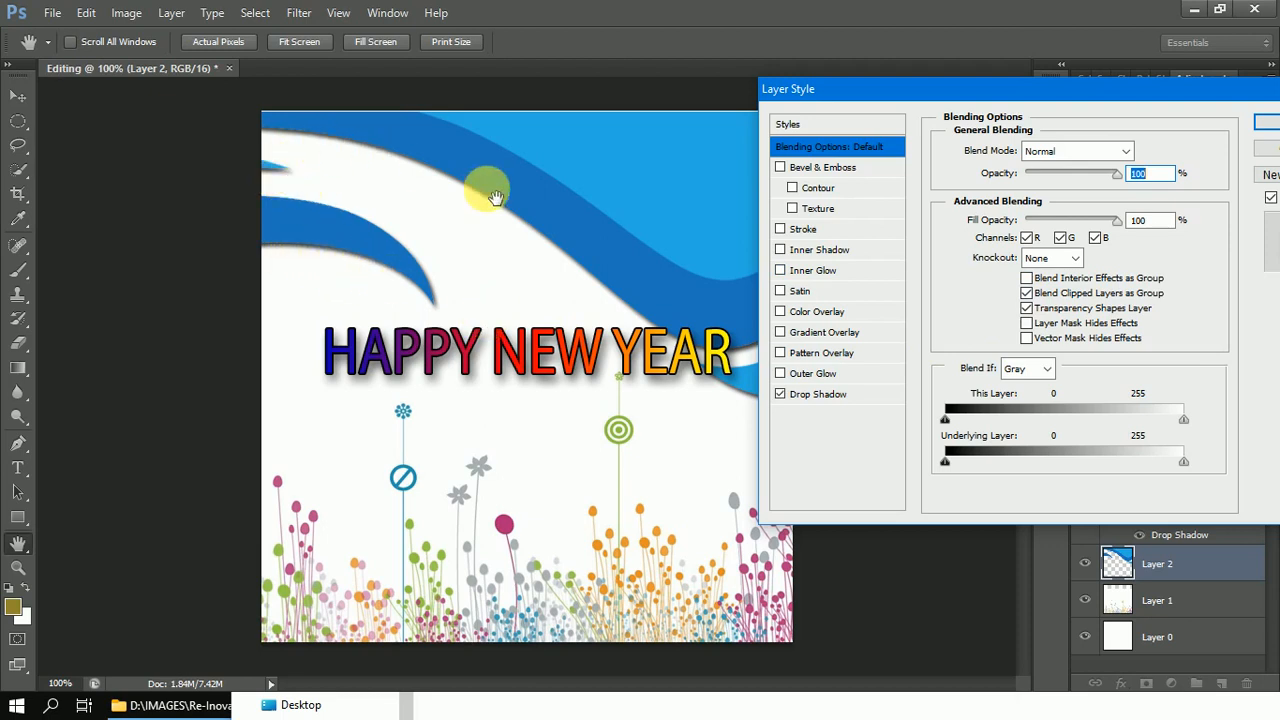
{"action": "left_click", "coordinate": [1266, 121]}
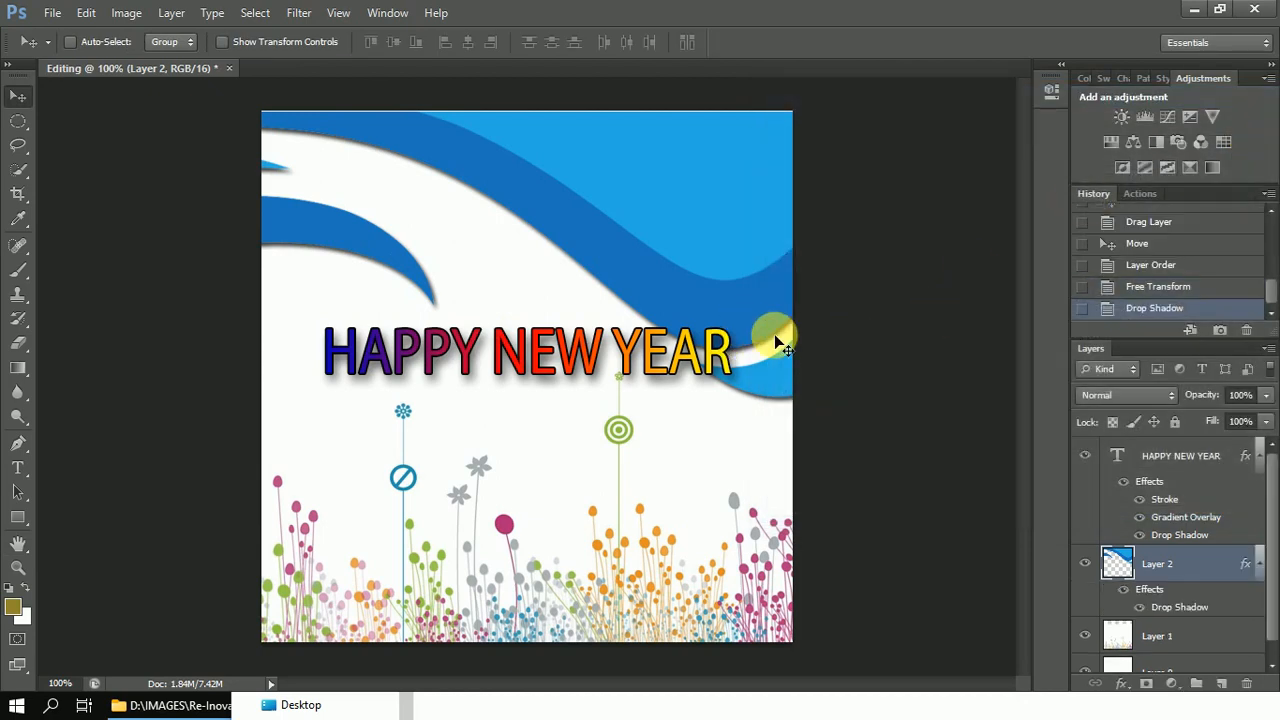
Move the wave graphic slightly up to cover the thin white strip along the canvas's upper edge.
{"action": "left_click", "coordinate": [51, 13]}
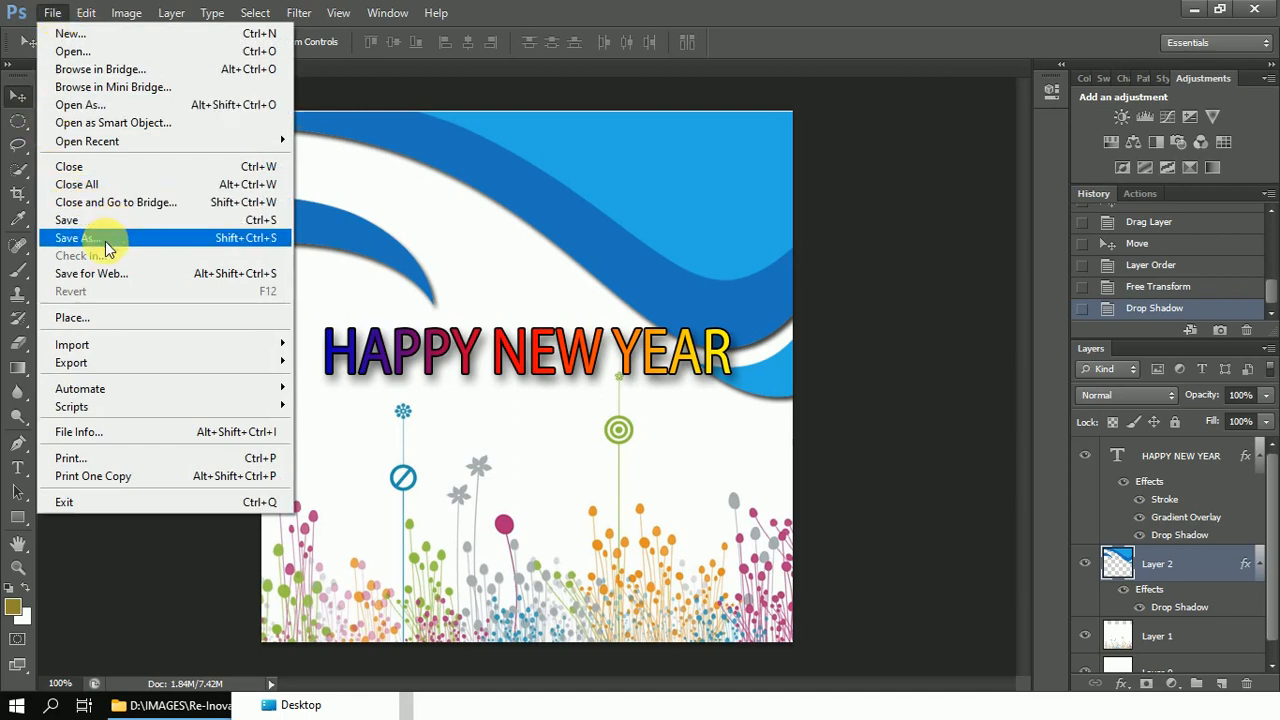
{"action": "left_click", "coordinate": [616, 77]}
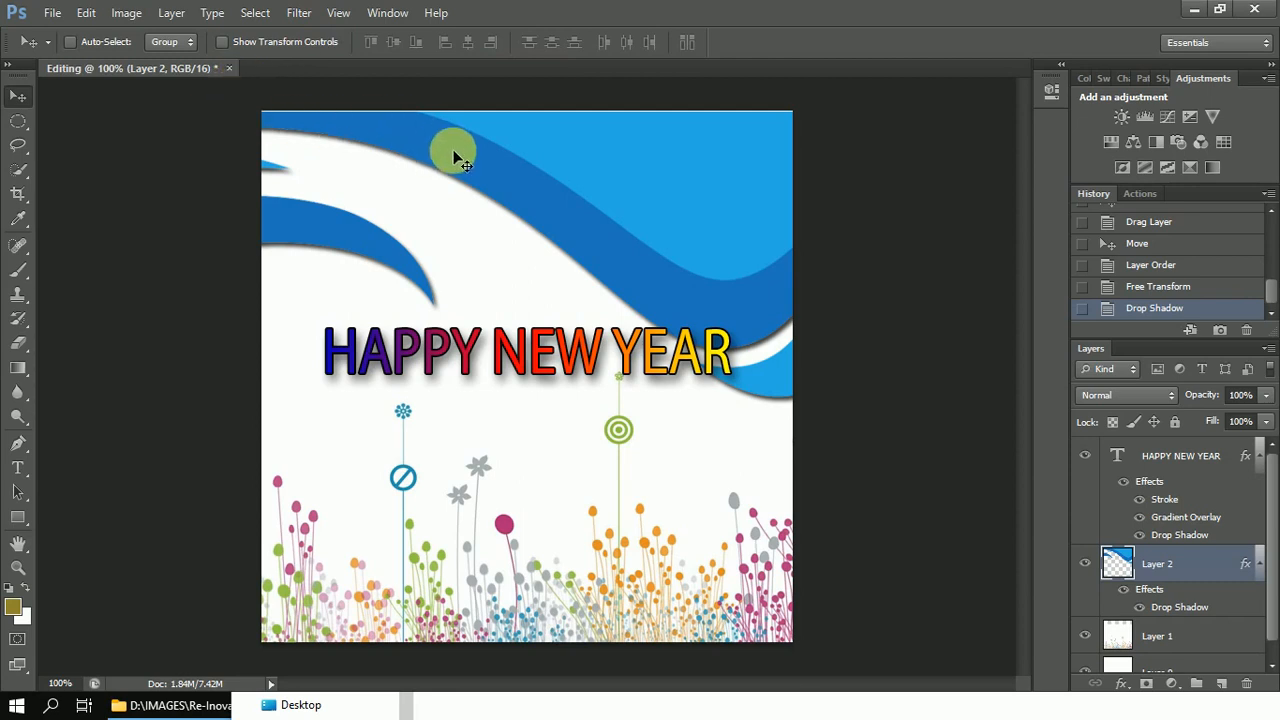
{"action": "left_click_drag", "start_coordinate": [455, 158], "coordinate": [456, 137]}
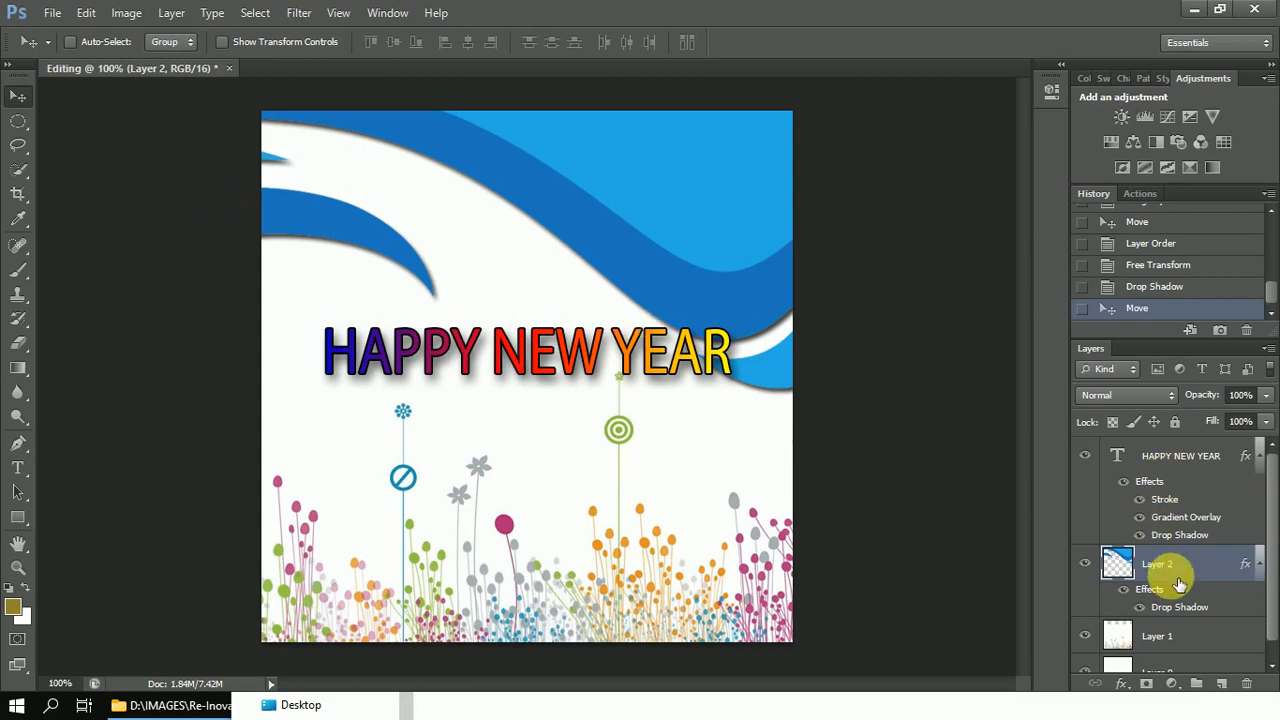
{"action": "scroll", "coordinate": [1179, 585], "scroll_direction": "down", "scroll_amount": 1}
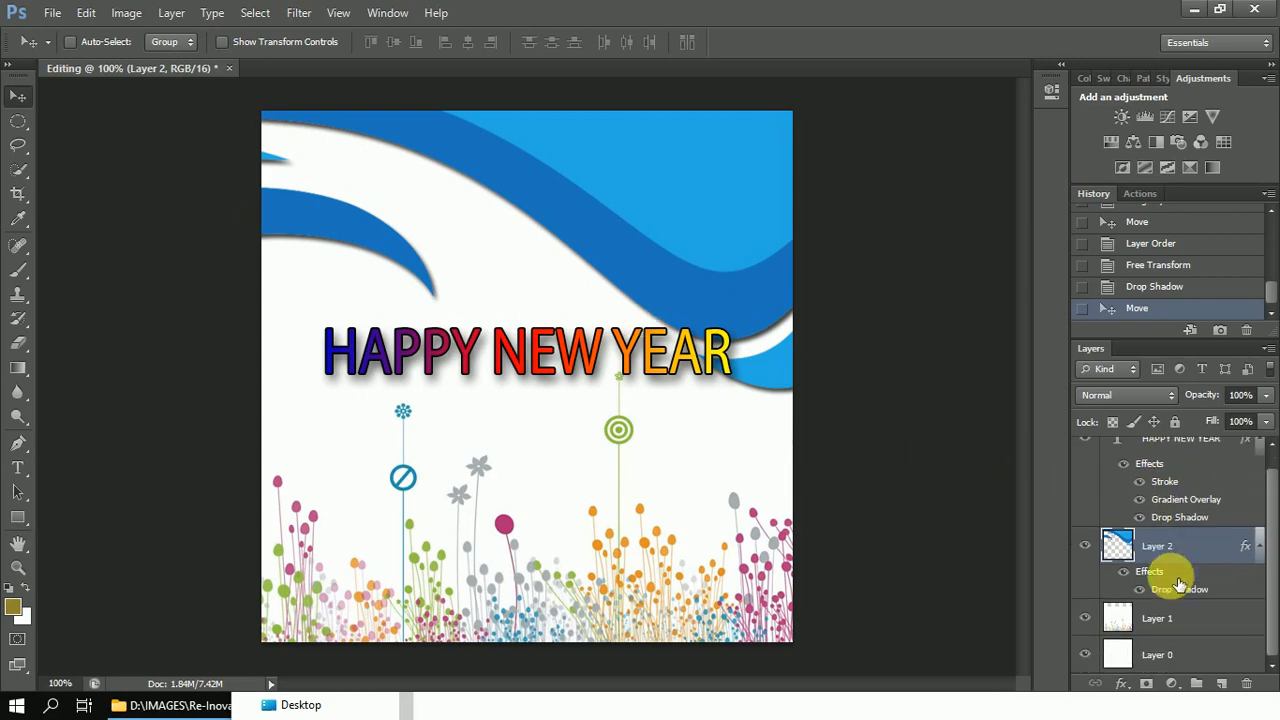
{"action": "scroll", "coordinate": [1179, 585], "scroll_direction": "up", "scroll_amount": 1}
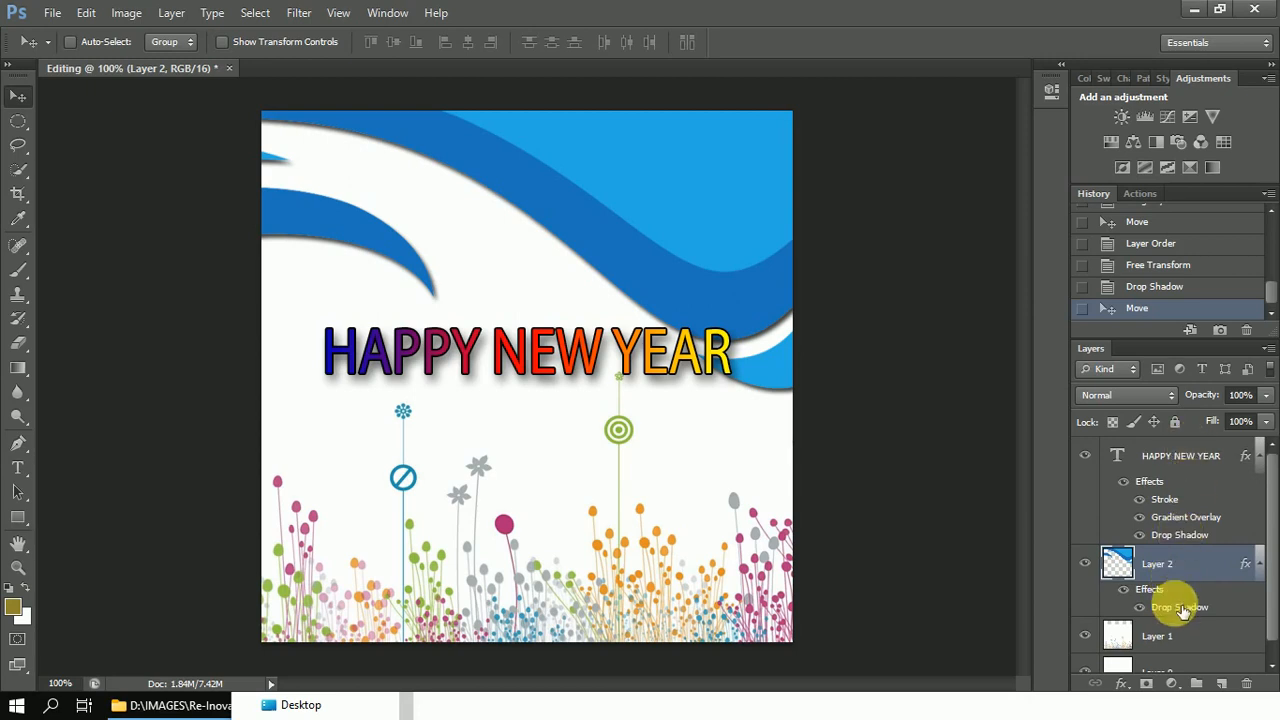
{"action": "scroll", "coordinate": [1182, 610], "scroll_direction": "down", "scroll_amount": 1}
{"action": "scroll", "coordinate": [1182, 612], "scroll_direction": "up", "scroll_amount": 1}
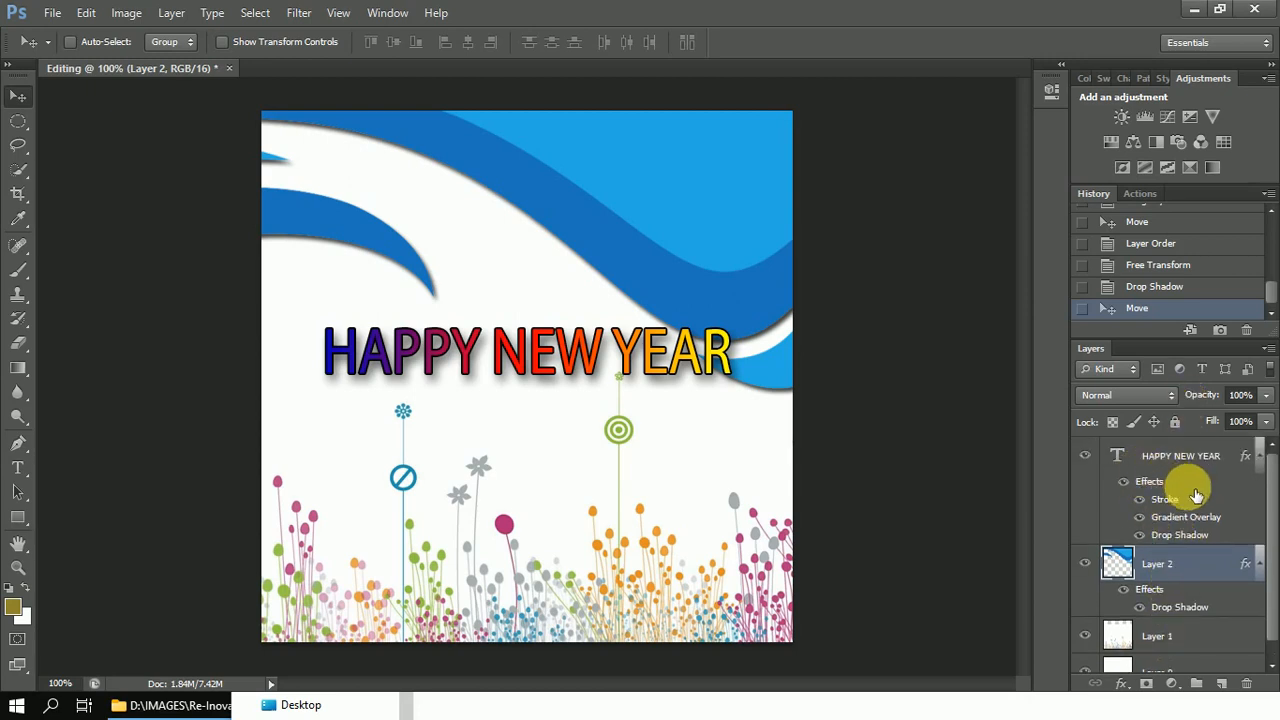
{"action": "scroll", "coordinate": [1195, 493], "scroll_direction": "down", "scroll_amount": 1}
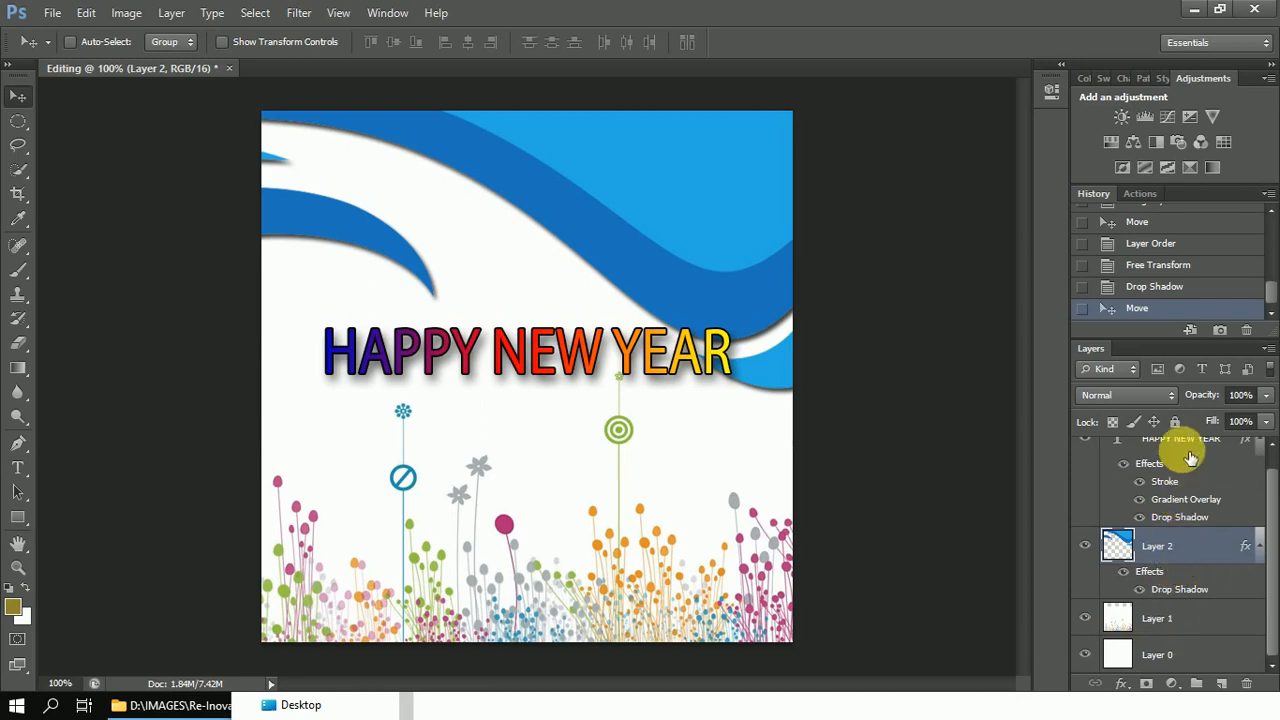
Move the HAPPY NEW YEAR layer beneath the wave layer, and return it to the front of the layer stack.
{"action": "left_click_drag", "start_coordinate": [1190, 443], "coordinate": [1185, 592]}
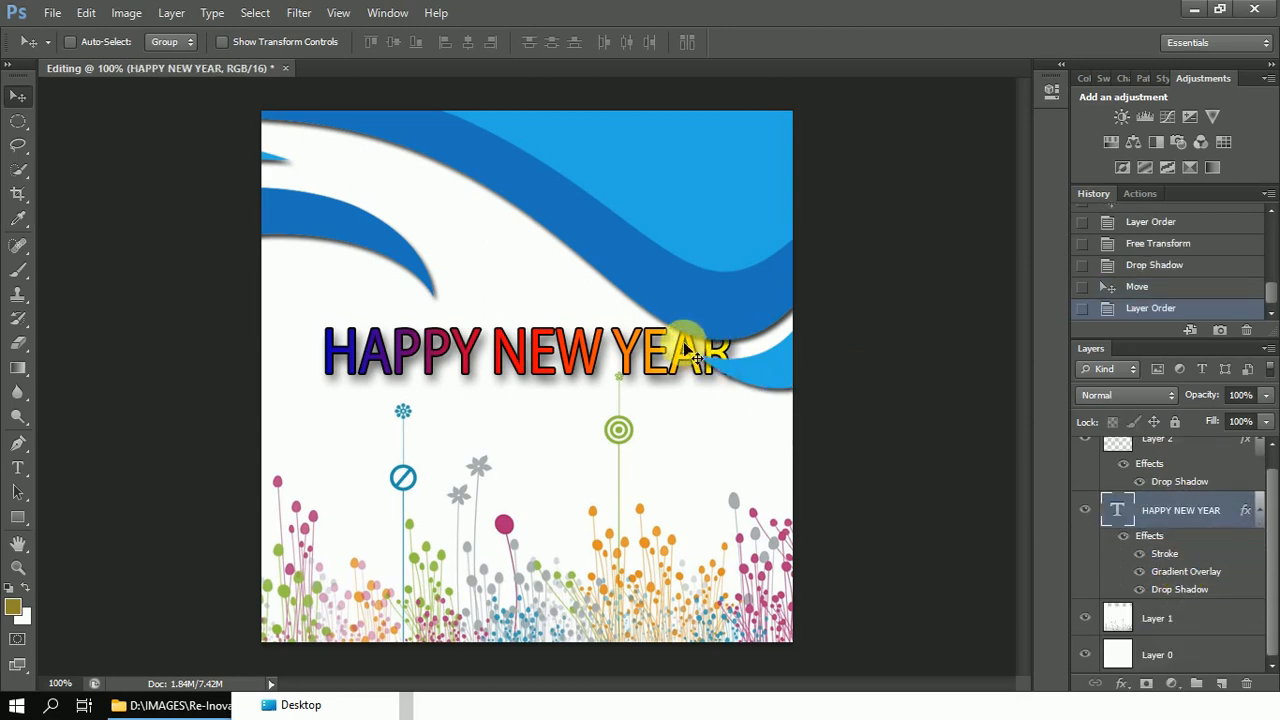
{"action": "scroll", "coordinate": [1180, 450], "scroll_direction": "up", "scroll_amount": 1}
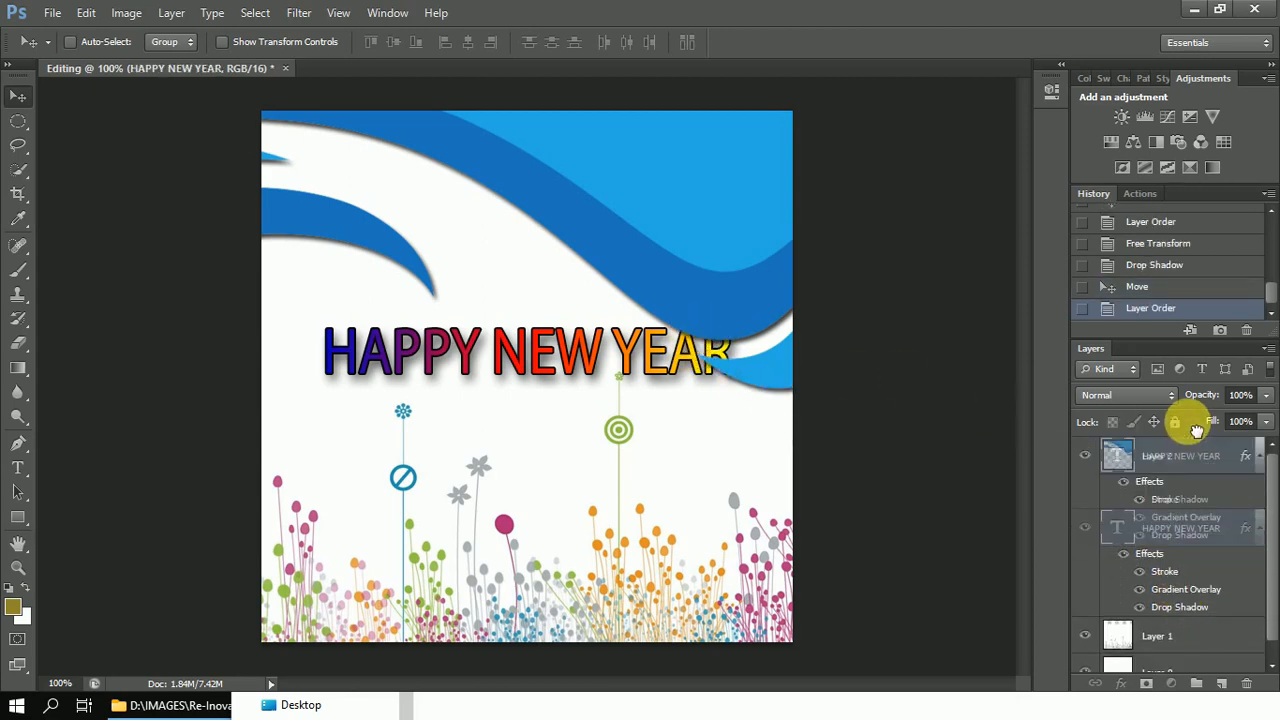
{"action": "left_click_drag", "start_coordinate": [1171, 525], "coordinate": [1183, 459]}
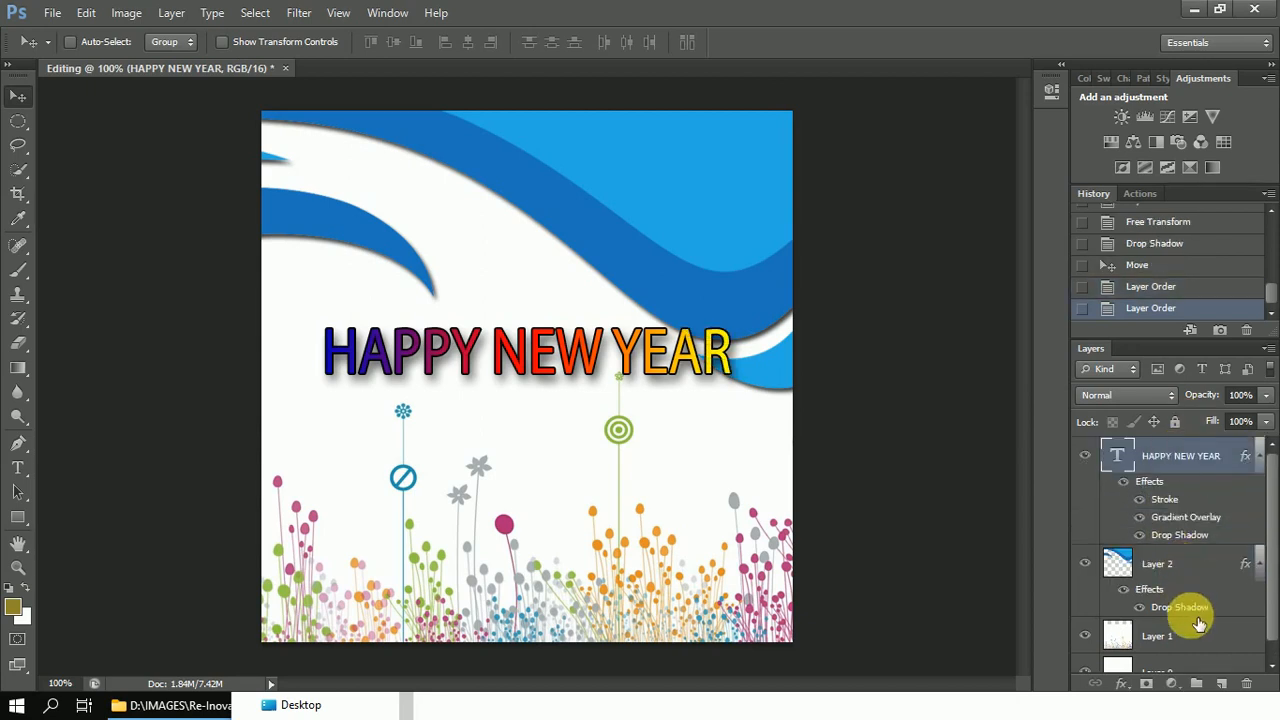
{"action": "scroll", "coordinate": [1195, 625], "scroll_direction": "down", "scroll_amount": 1}
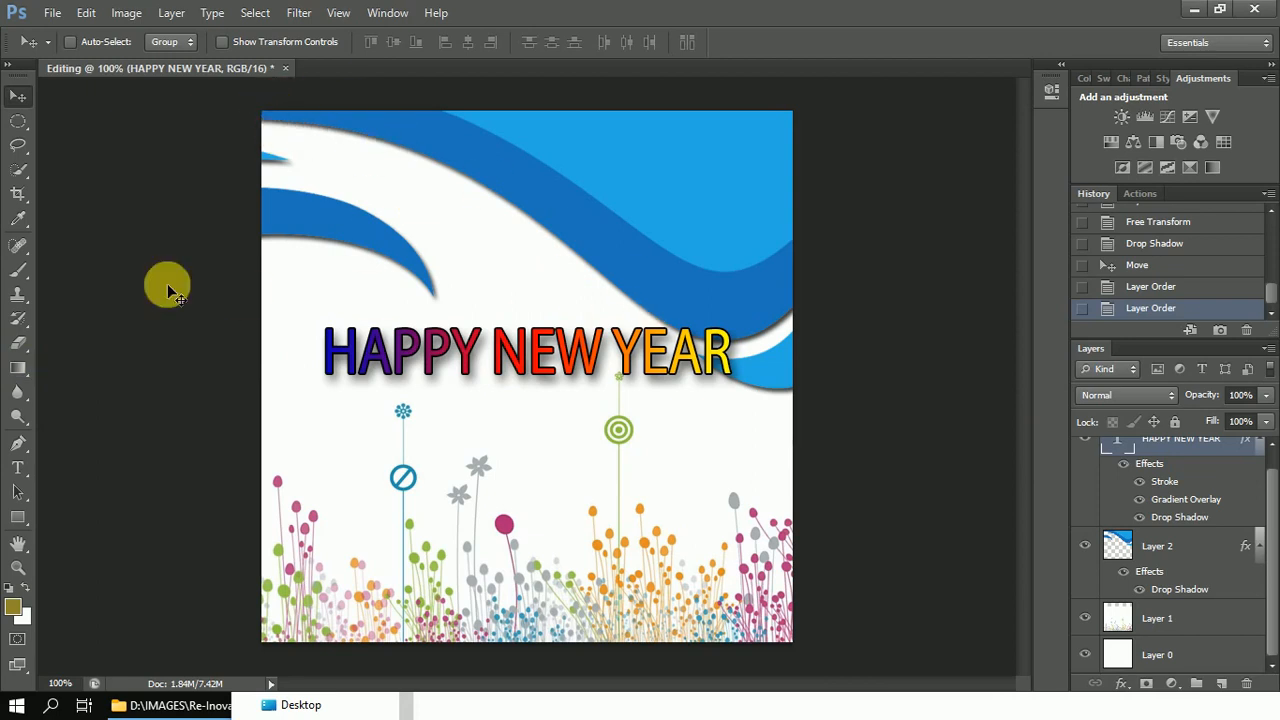
{"action": "left_click", "coordinate": [20, 370]}
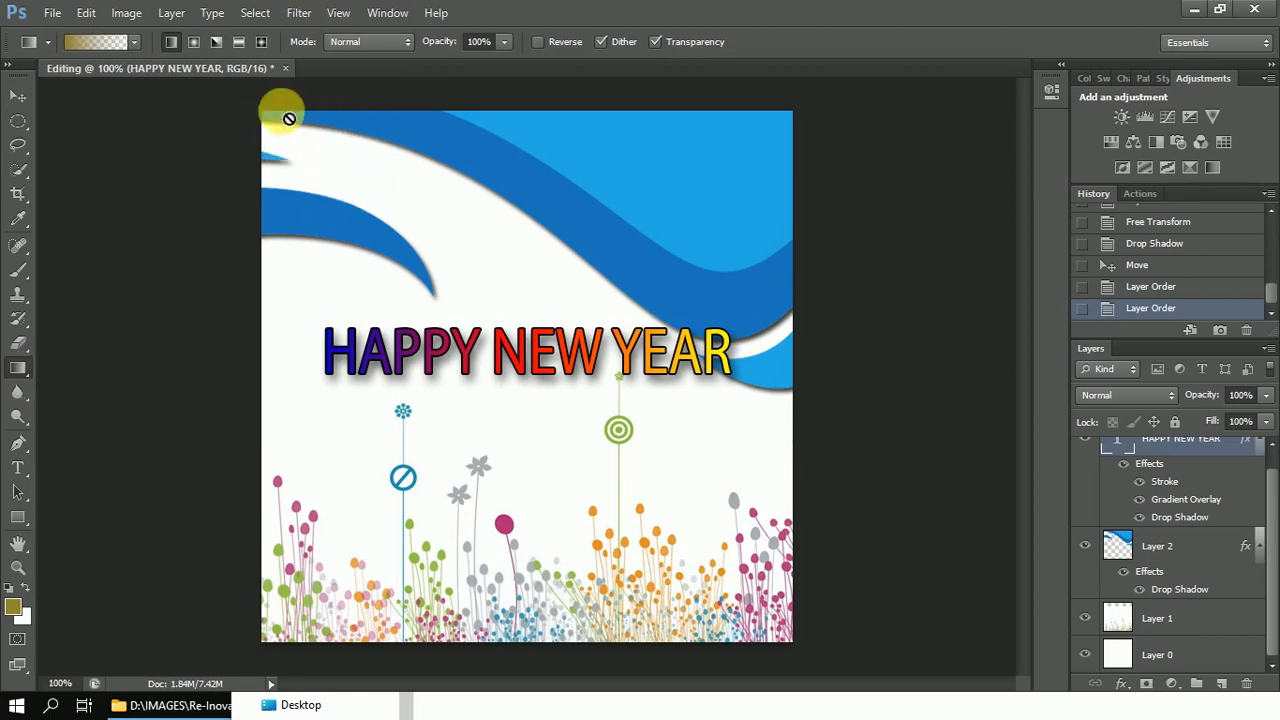
{"action": "left_click", "coordinate": [27, 391]}
{"action": "left_click", "coordinate": [22, 369]}
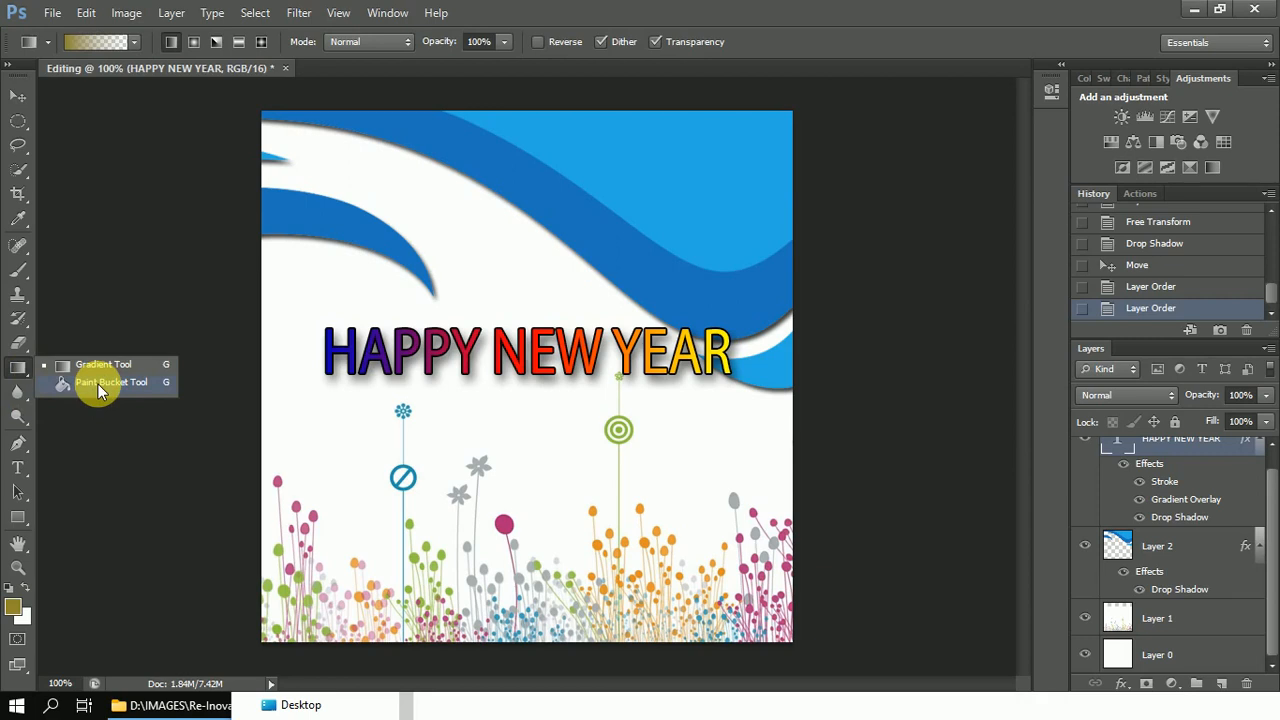
Activate the Custom Shape tool and enlarge its shape picker to fit all the loaded shapes.
{"action": "left_click", "coordinate": [18, 517]}
{"action": "left_click", "coordinate": [26, 520]}
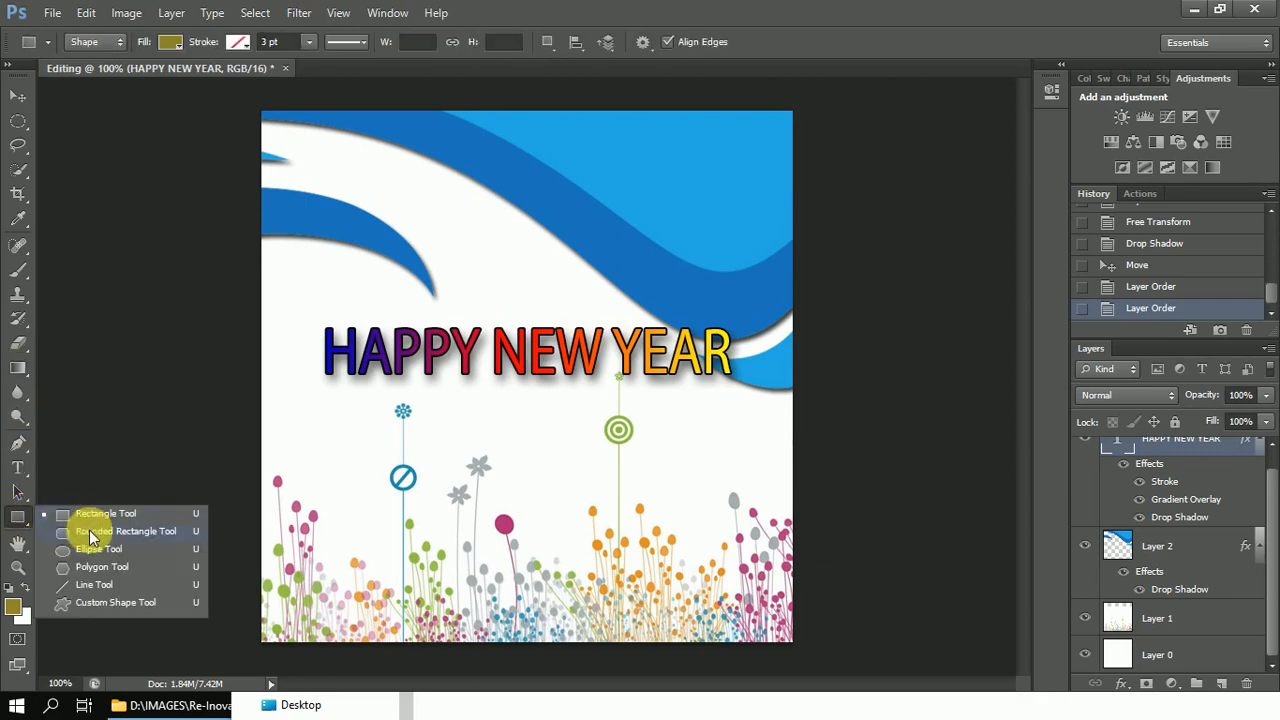
{"action": "left_click", "coordinate": [100, 603]}
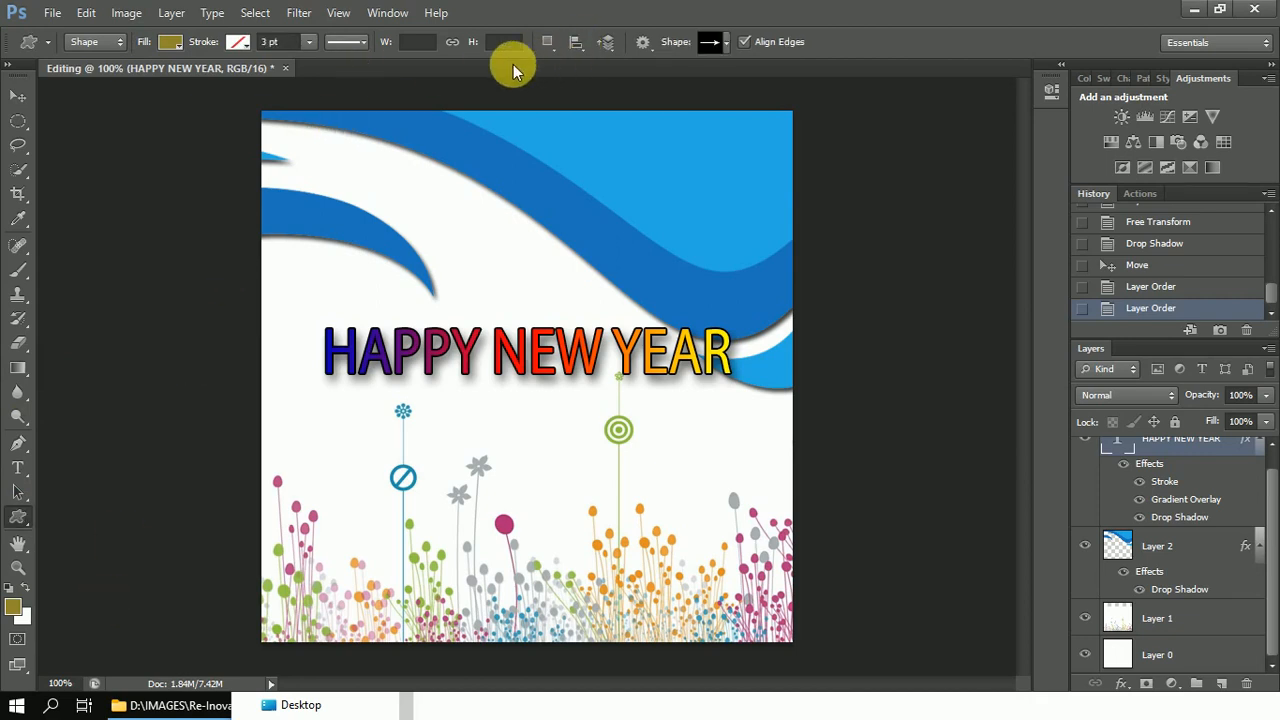
{"action": "left_click", "coordinate": [724, 43]}
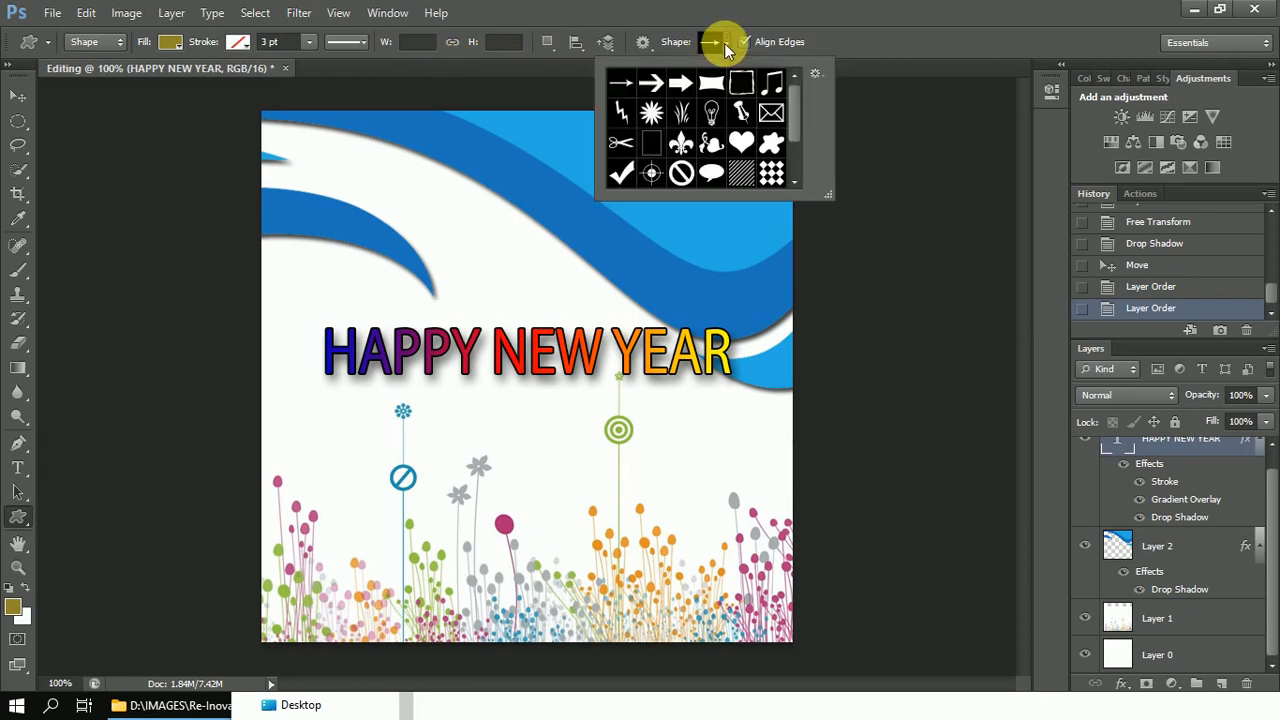
{"action": "left_click_drag", "start_coordinate": [800, 112], "coordinate": [792, 86]}
{"action": "left_click_drag", "start_coordinate": [829, 196], "coordinate": [829, 366]}
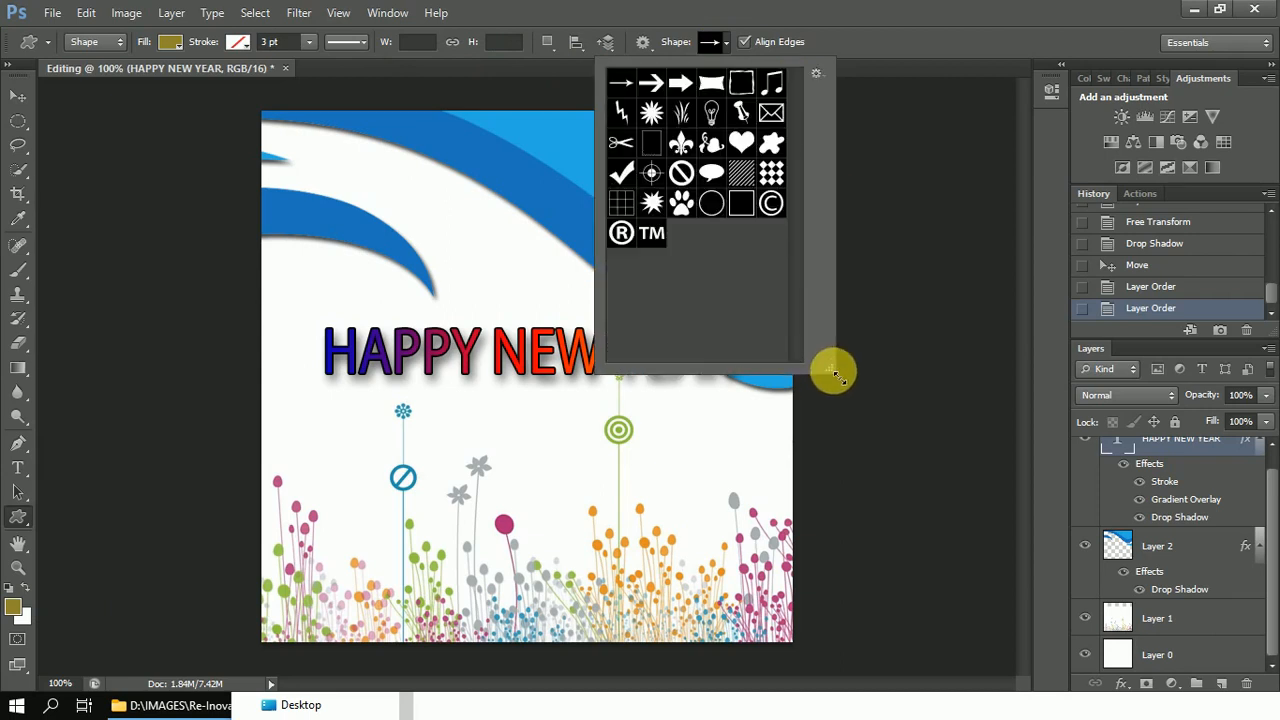
{"action": "left_click", "coordinate": [817, 76]}
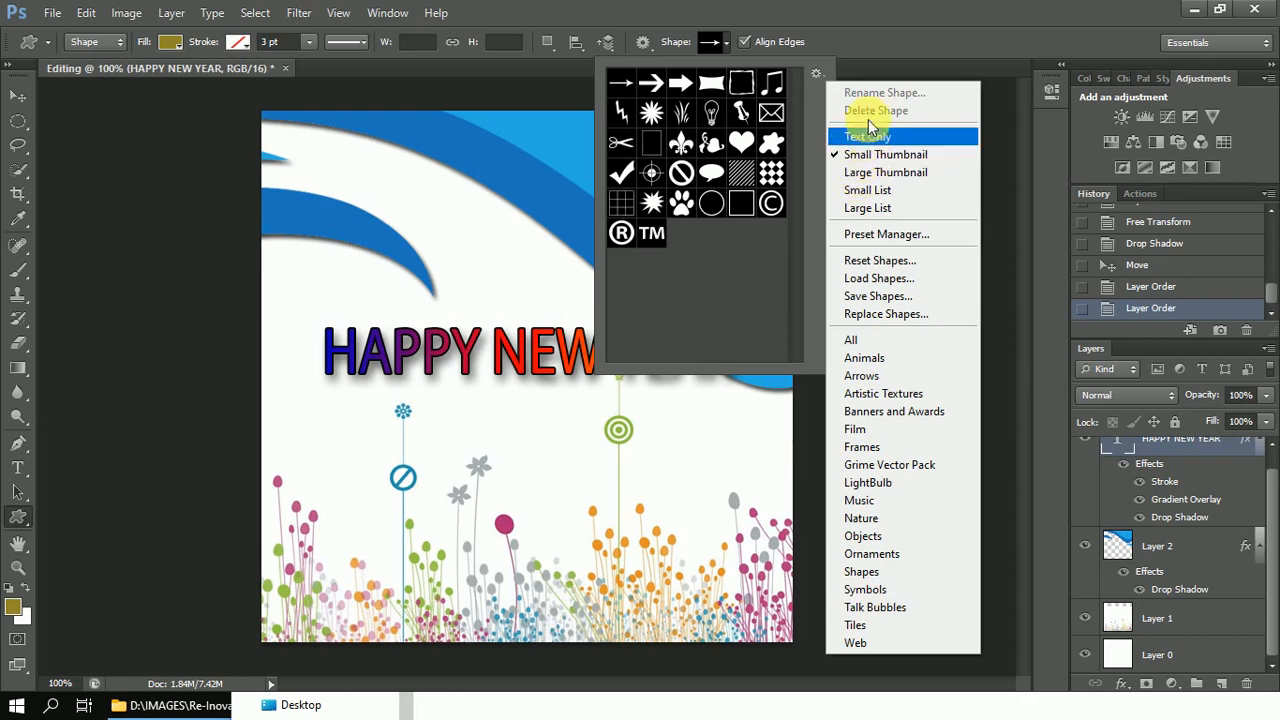
{"action": "left_click", "coordinate": [651, 40]}
{"action": "left_click", "coordinate": [651, 40]}
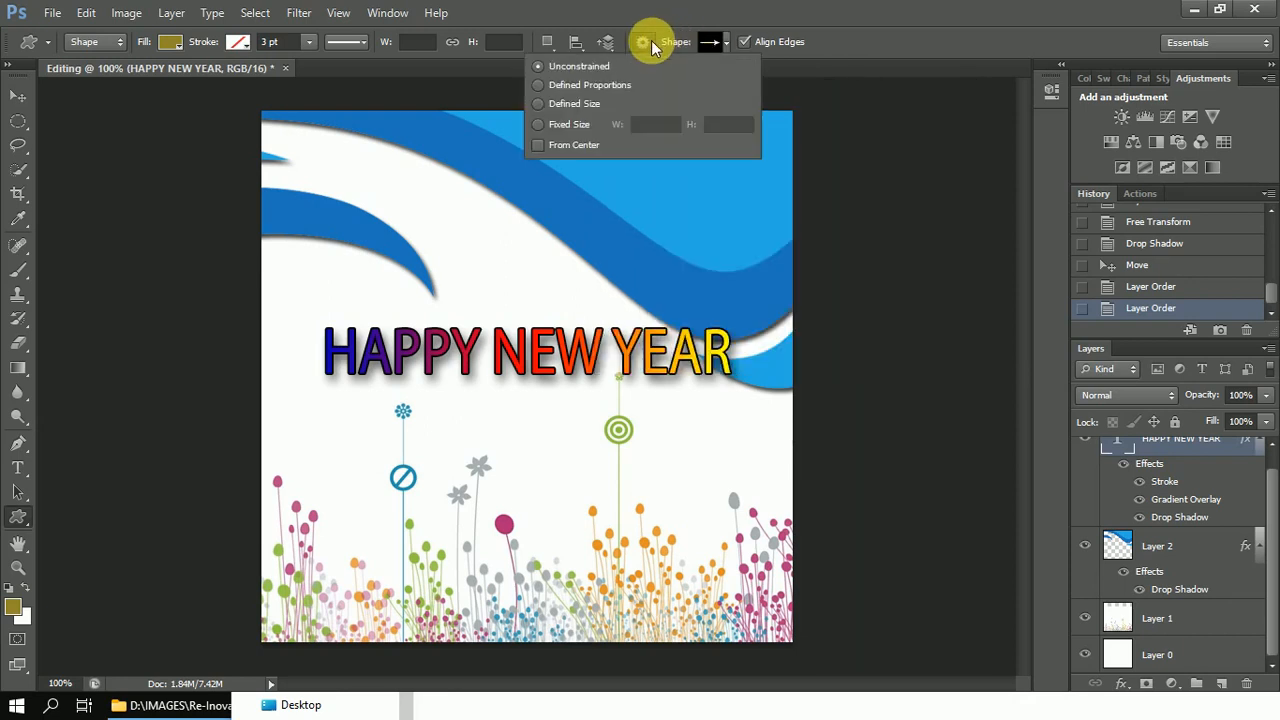
{"action": "left_click", "coordinate": [651, 40]}
Replace the shapes in the Custom Shape picker with the complete All library.
{"action": "left_click", "coordinate": [727, 44]}
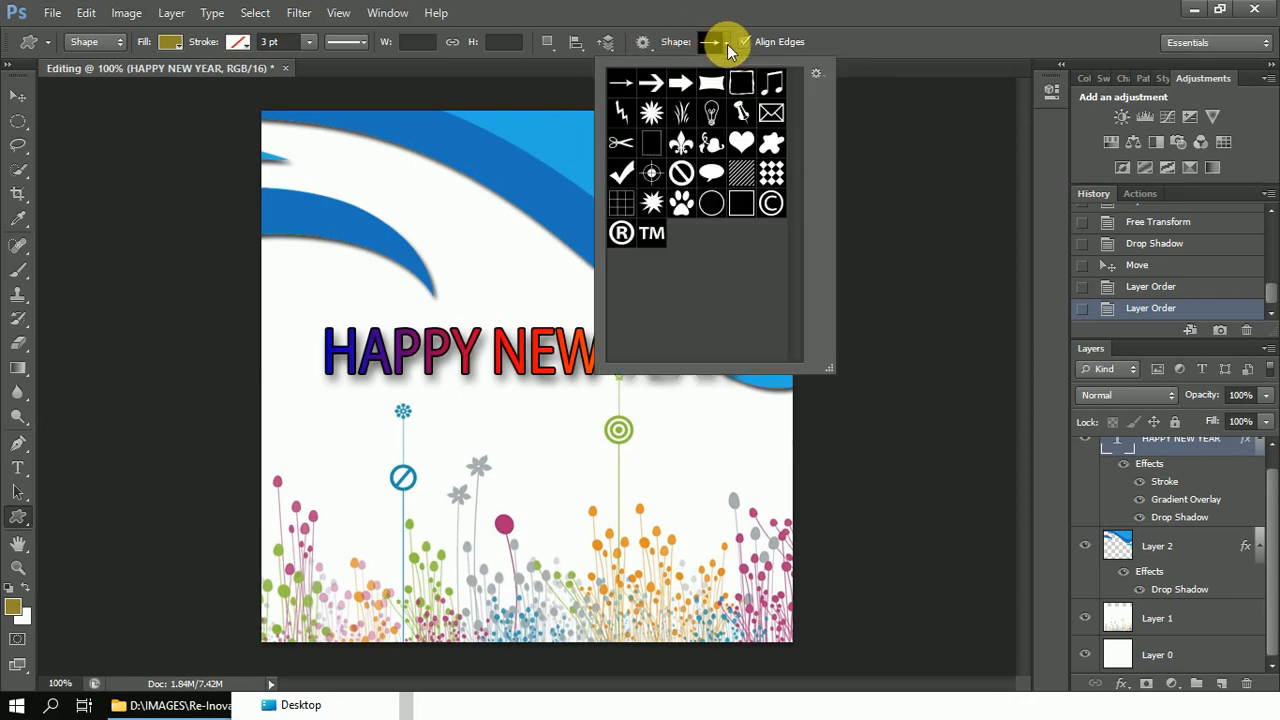
{"action": "left_click", "coordinate": [815, 75]}
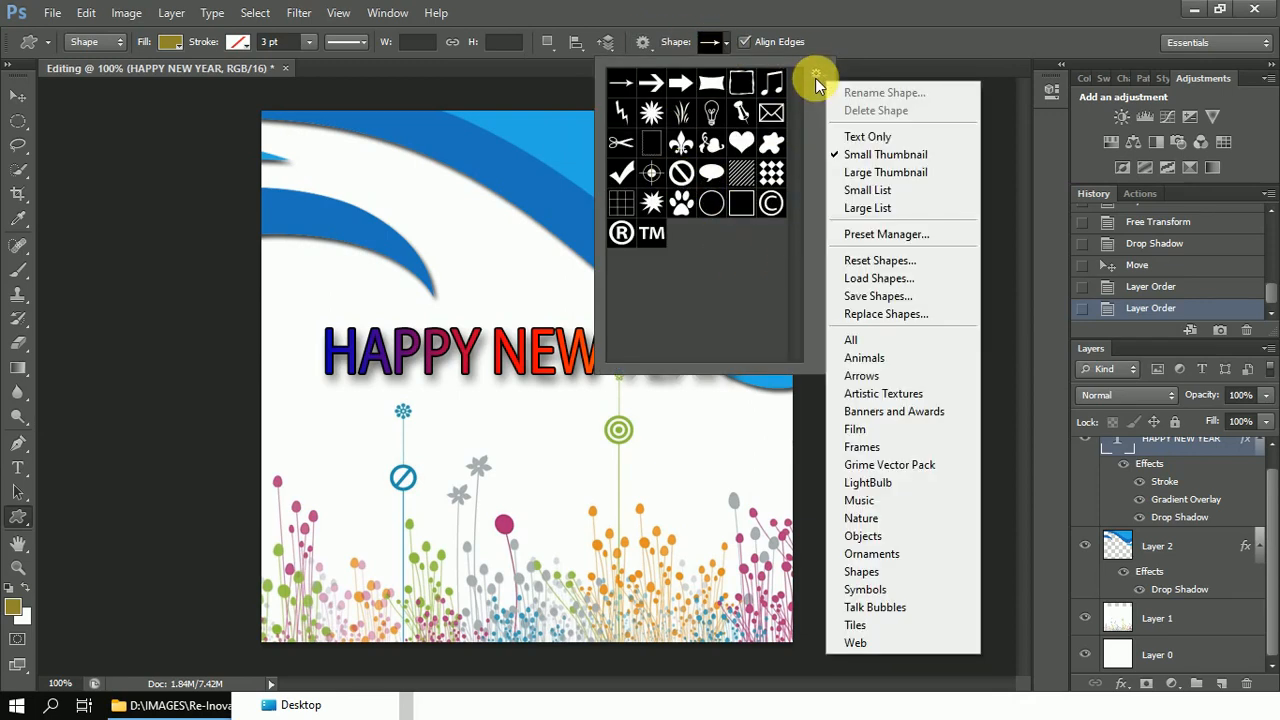
{"action": "left_click", "coordinate": [851, 340]}
{"action": "left_click", "coordinate": [576, 274]}
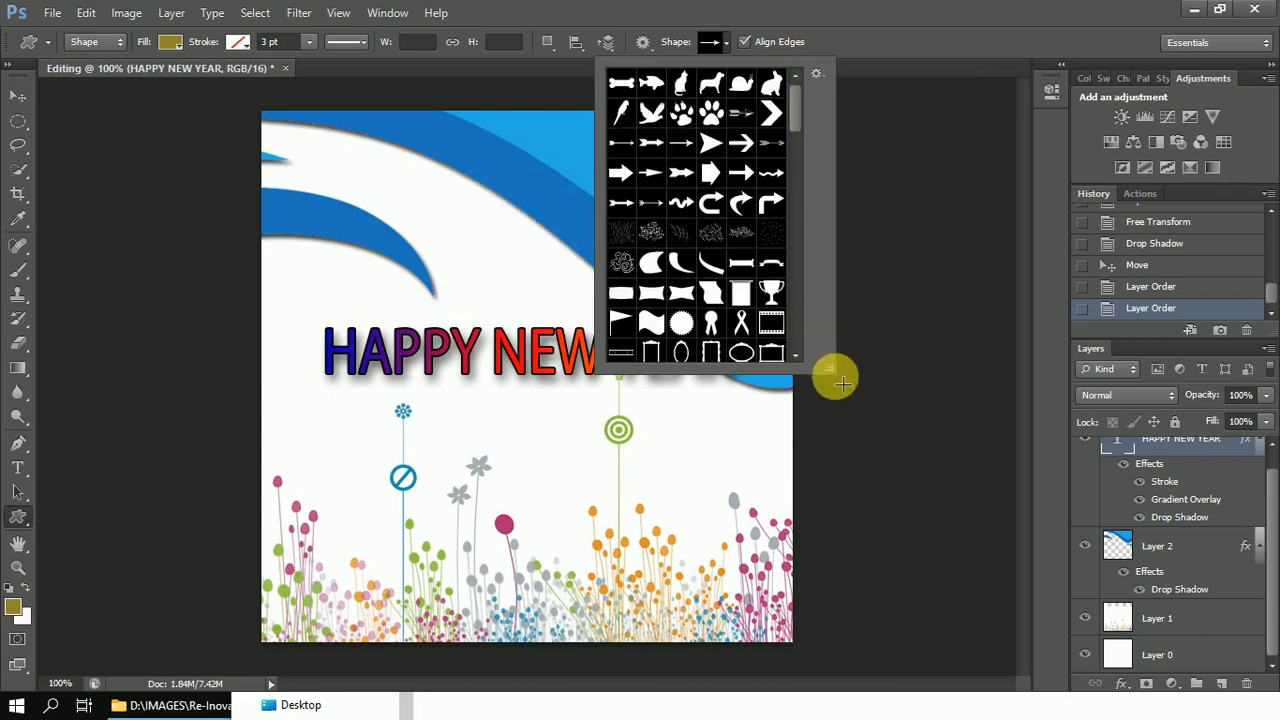
Enlarge the shape picker, browse the loaded shapes, and choose Ribbon 1 as the active custom shape.
{"action": "left_click_drag", "start_coordinate": [829, 366], "coordinate": [880, 591]}
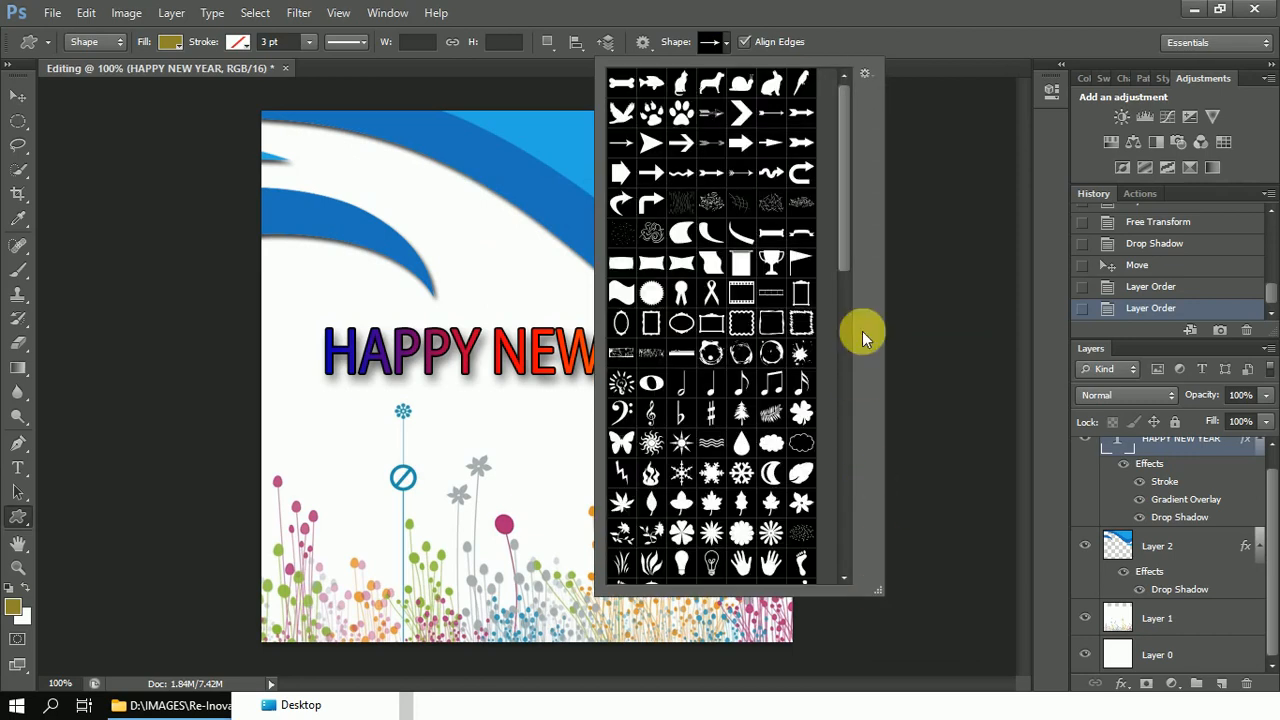
{"action": "left_click_drag", "start_coordinate": [848, 254], "coordinate": [833, 207]}
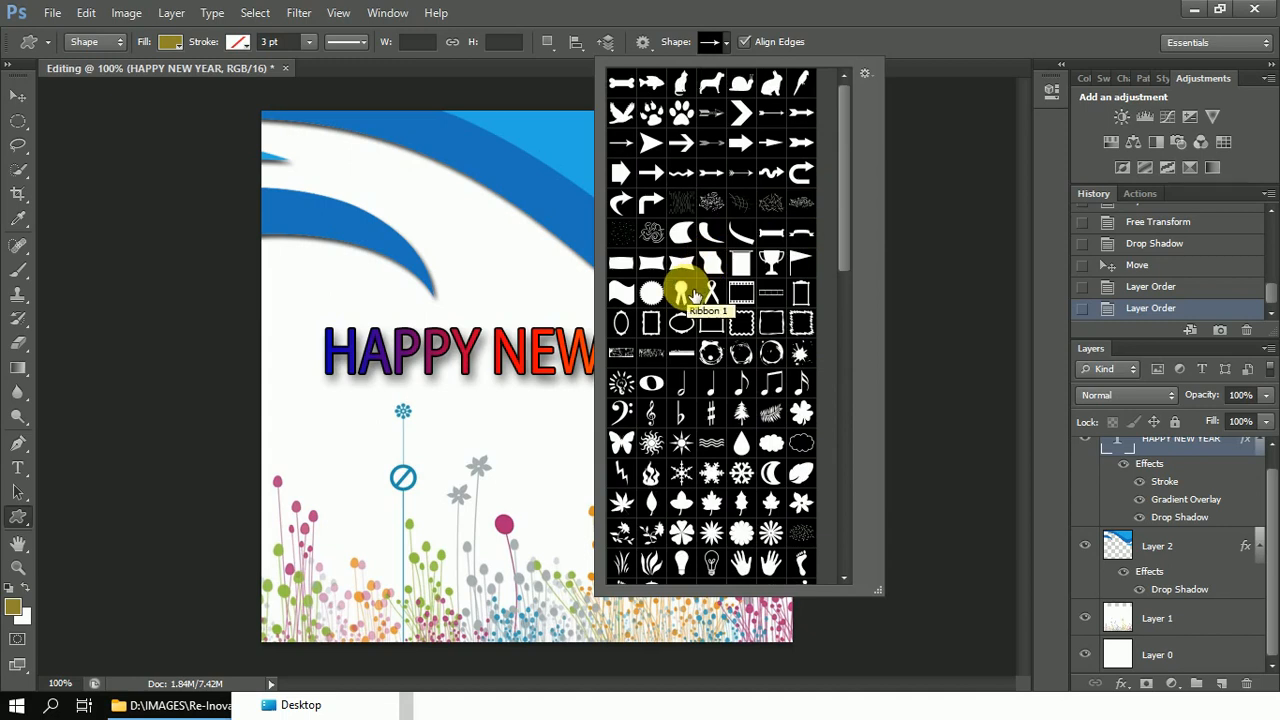
{"action": "left_click", "coordinate": [694, 296]}
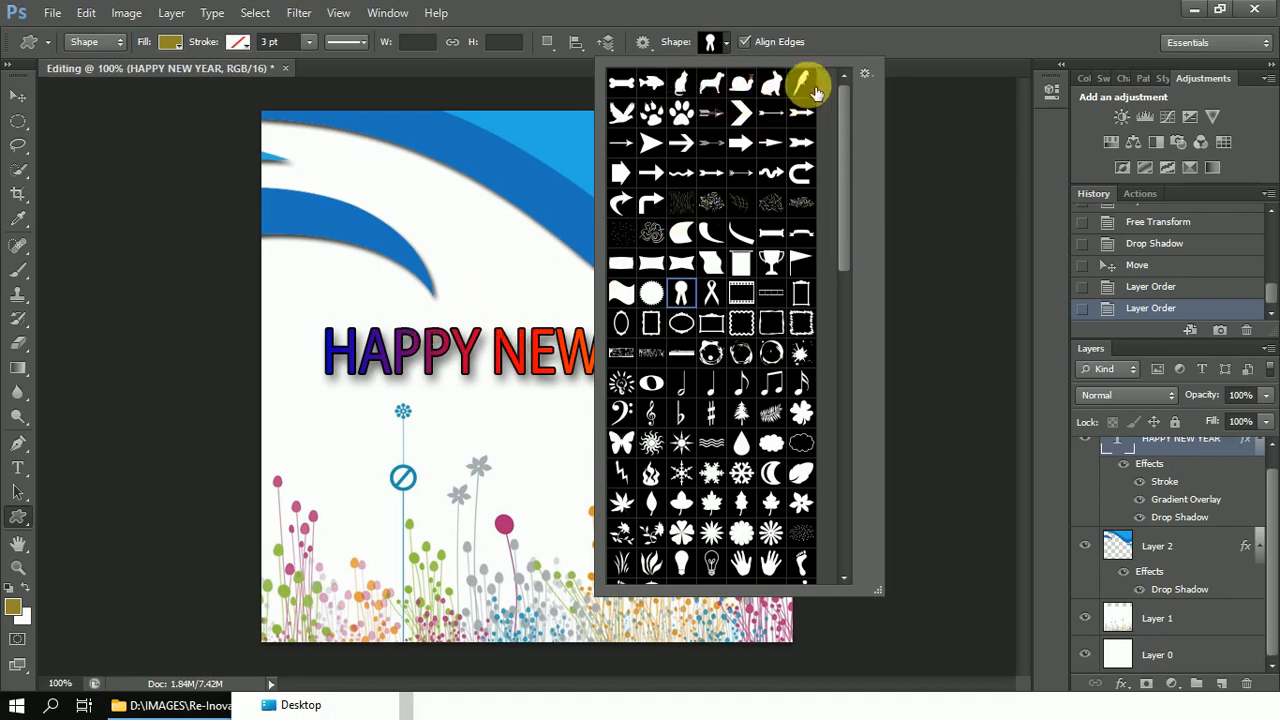
{"action": "scroll", "coordinate": [735, 405], "scroll_direction": "down", "scroll_amount": 2}
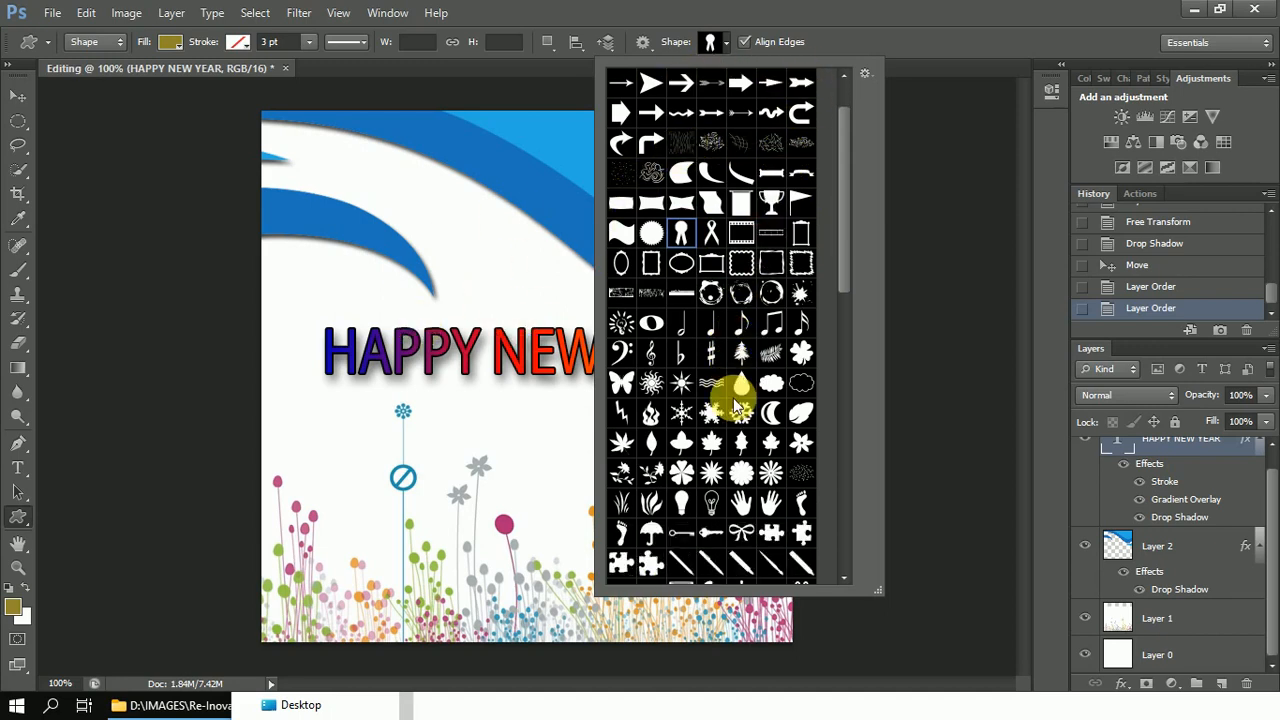
{"action": "left_click", "coordinate": [712, 506]}
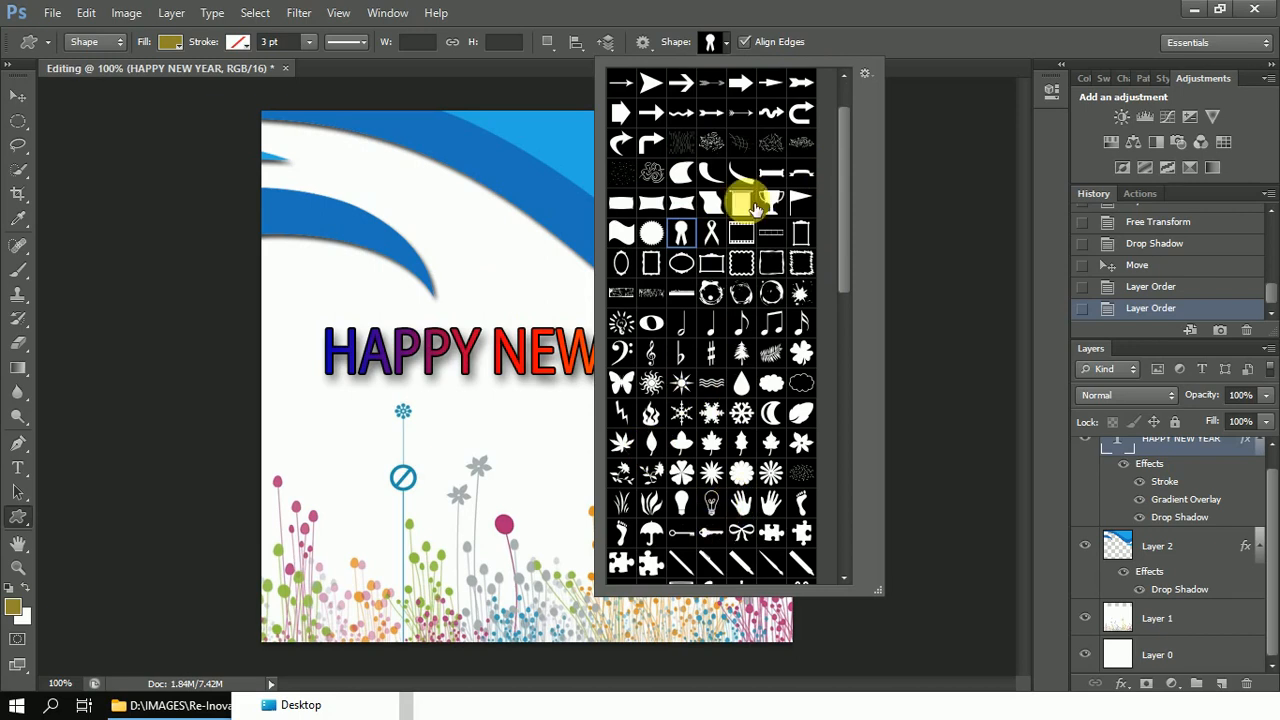
{"action": "left_click", "coordinate": [722, 41]}
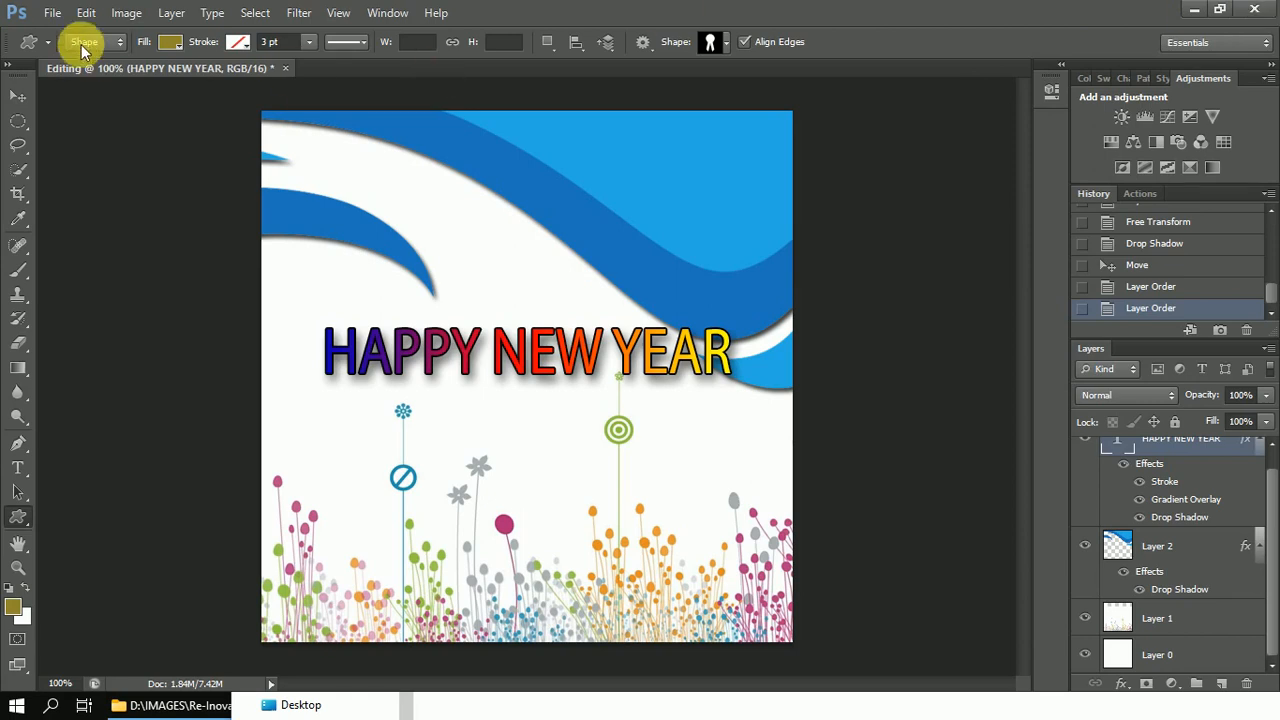
Save the design with its layers as Editing.psd in Photoshop format in the DSLR 16-01-2022 folder.
{"action": "left_click", "coordinate": [52, 13]}
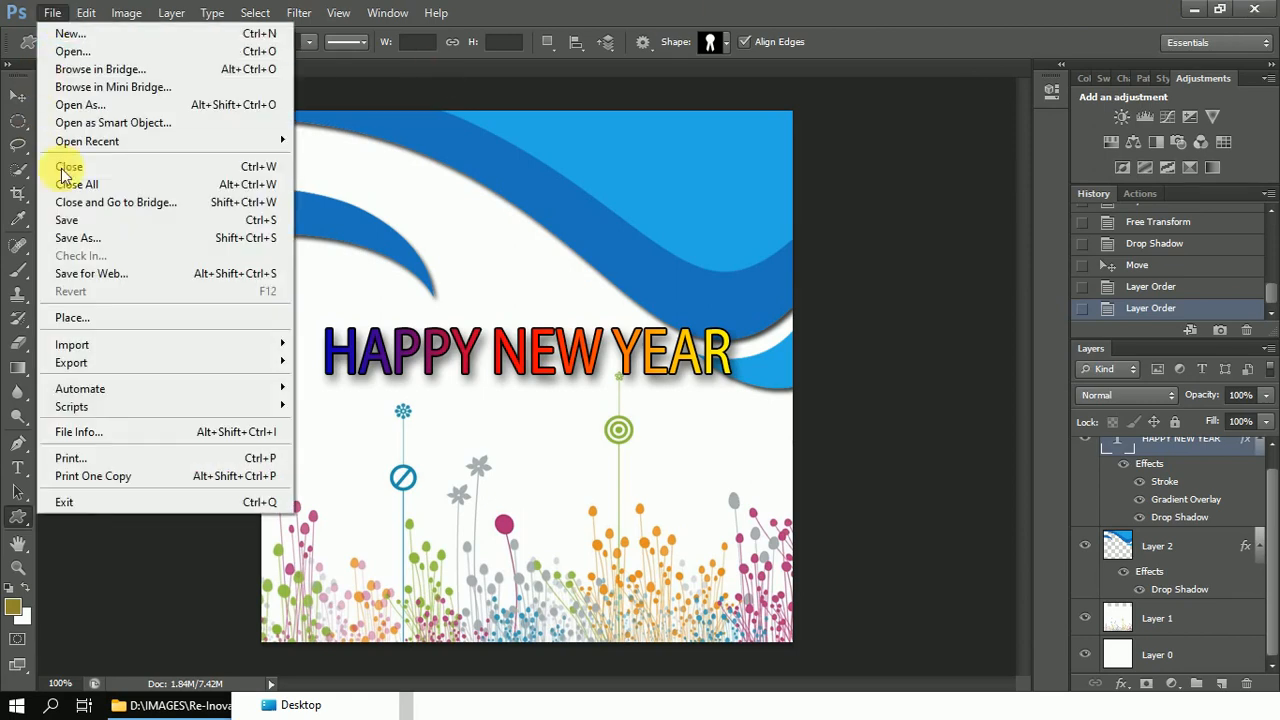
{"action": "left_click", "coordinate": [136, 239]}
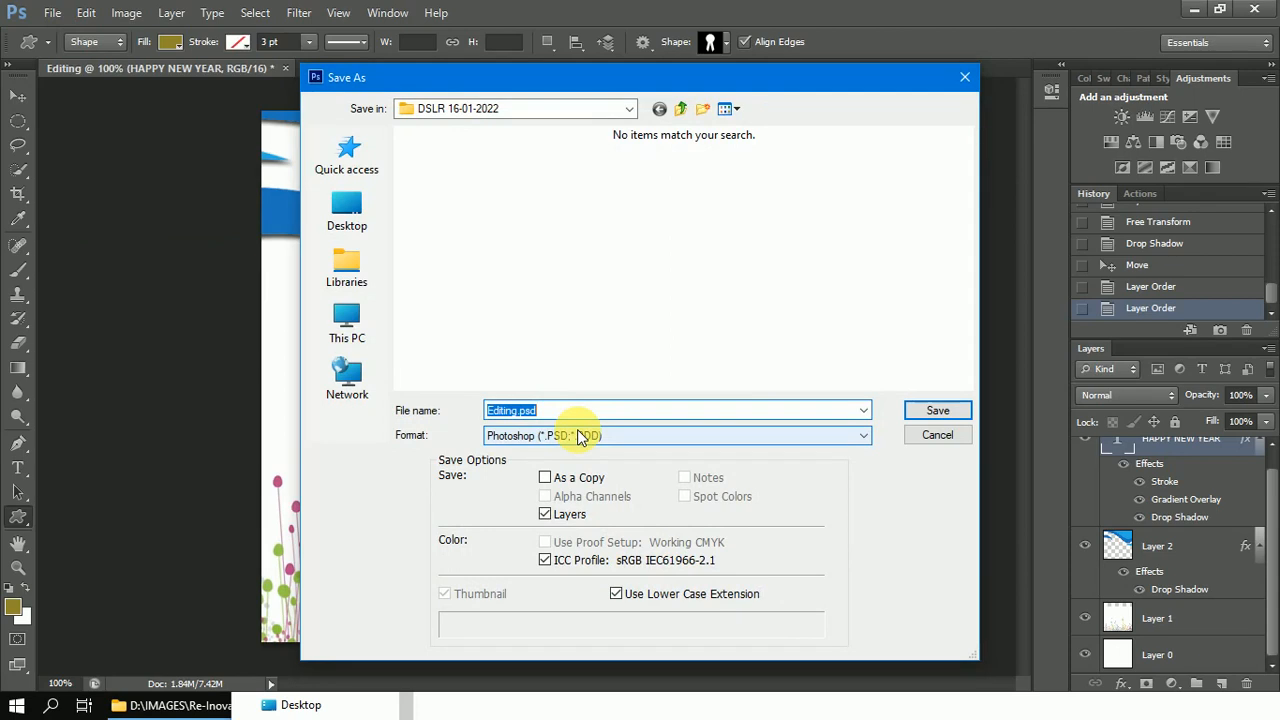
{"action": "left_click", "coordinate": [580, 437]}
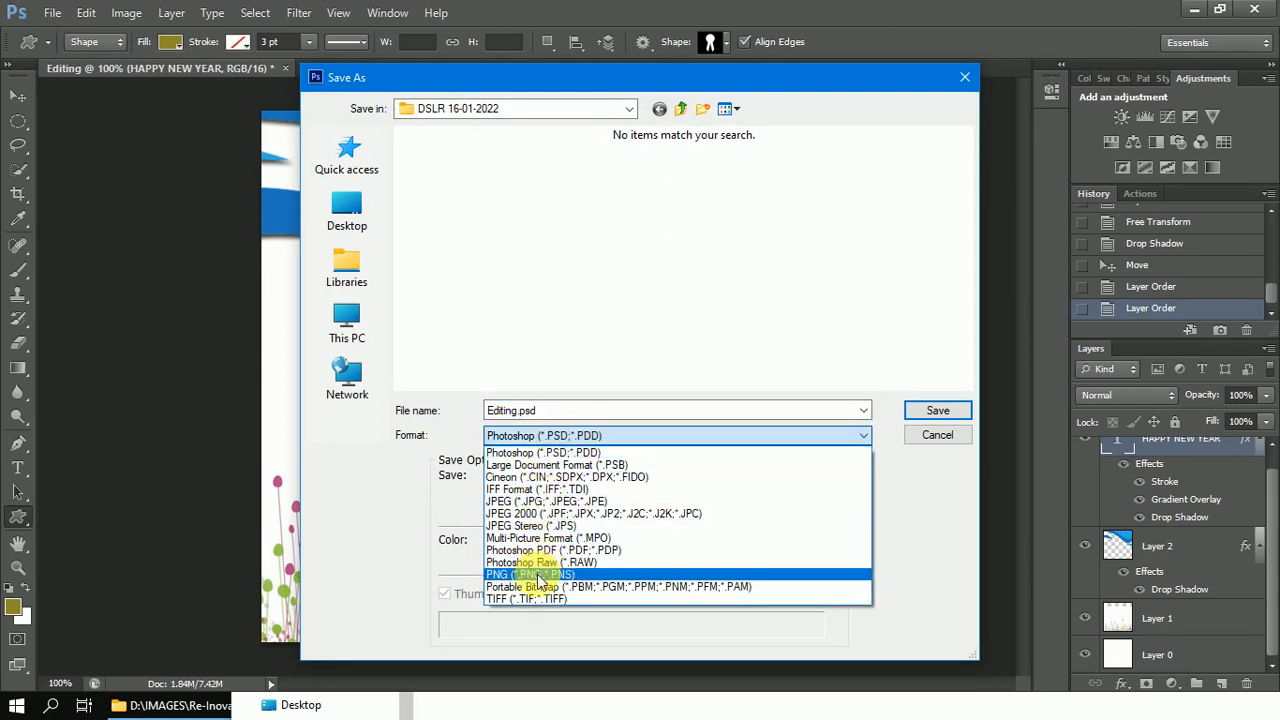
{"action": "left_click", "coordinate": [410, 500]}
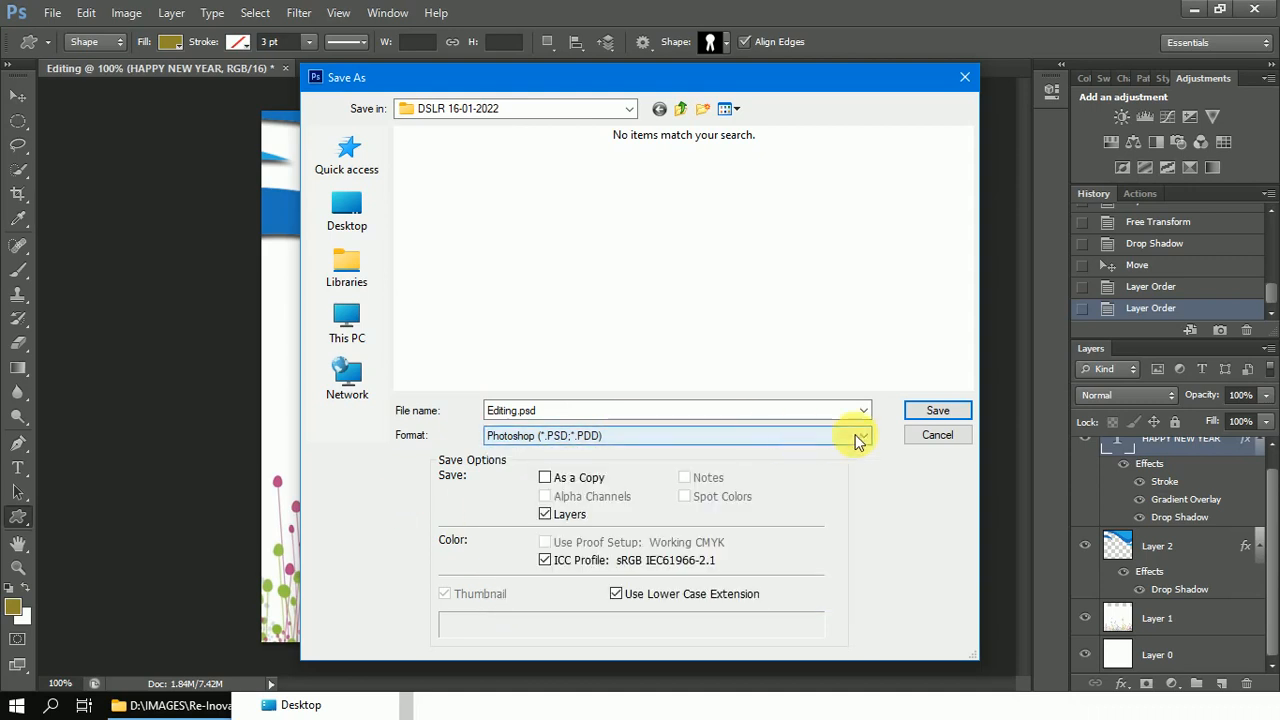
{"action": "left_click", "coordinate": [937, 415]}
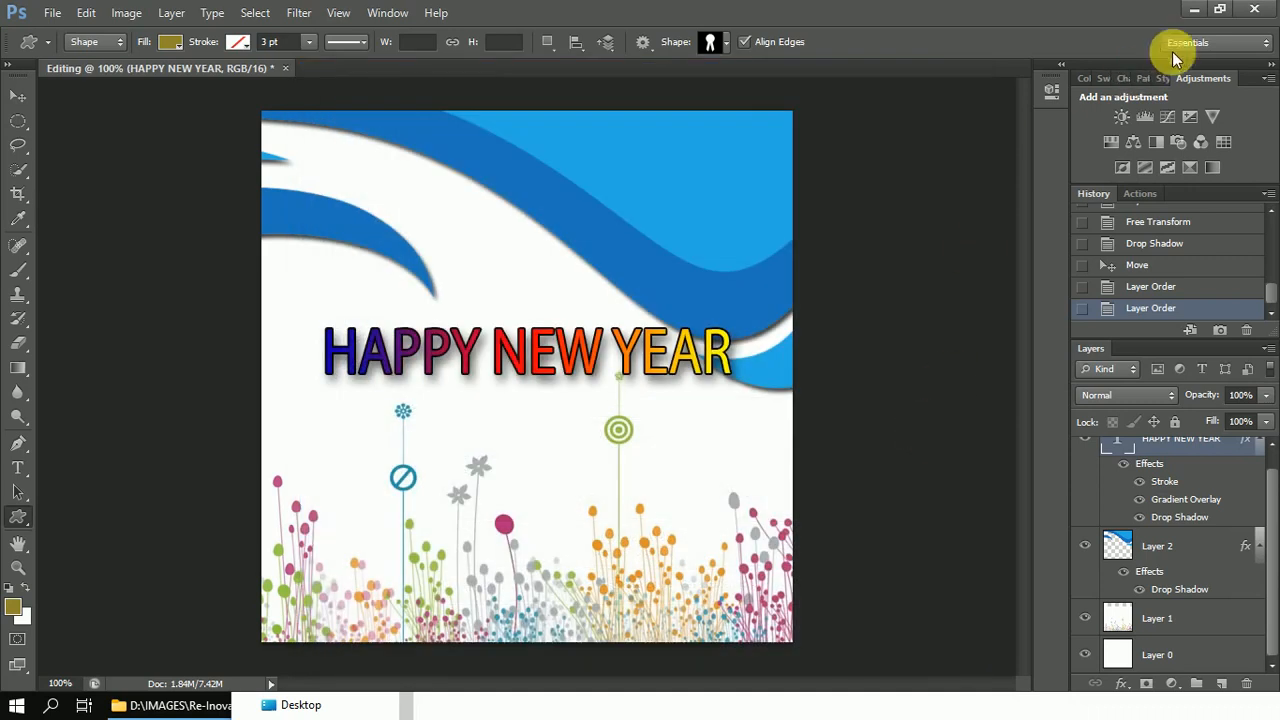